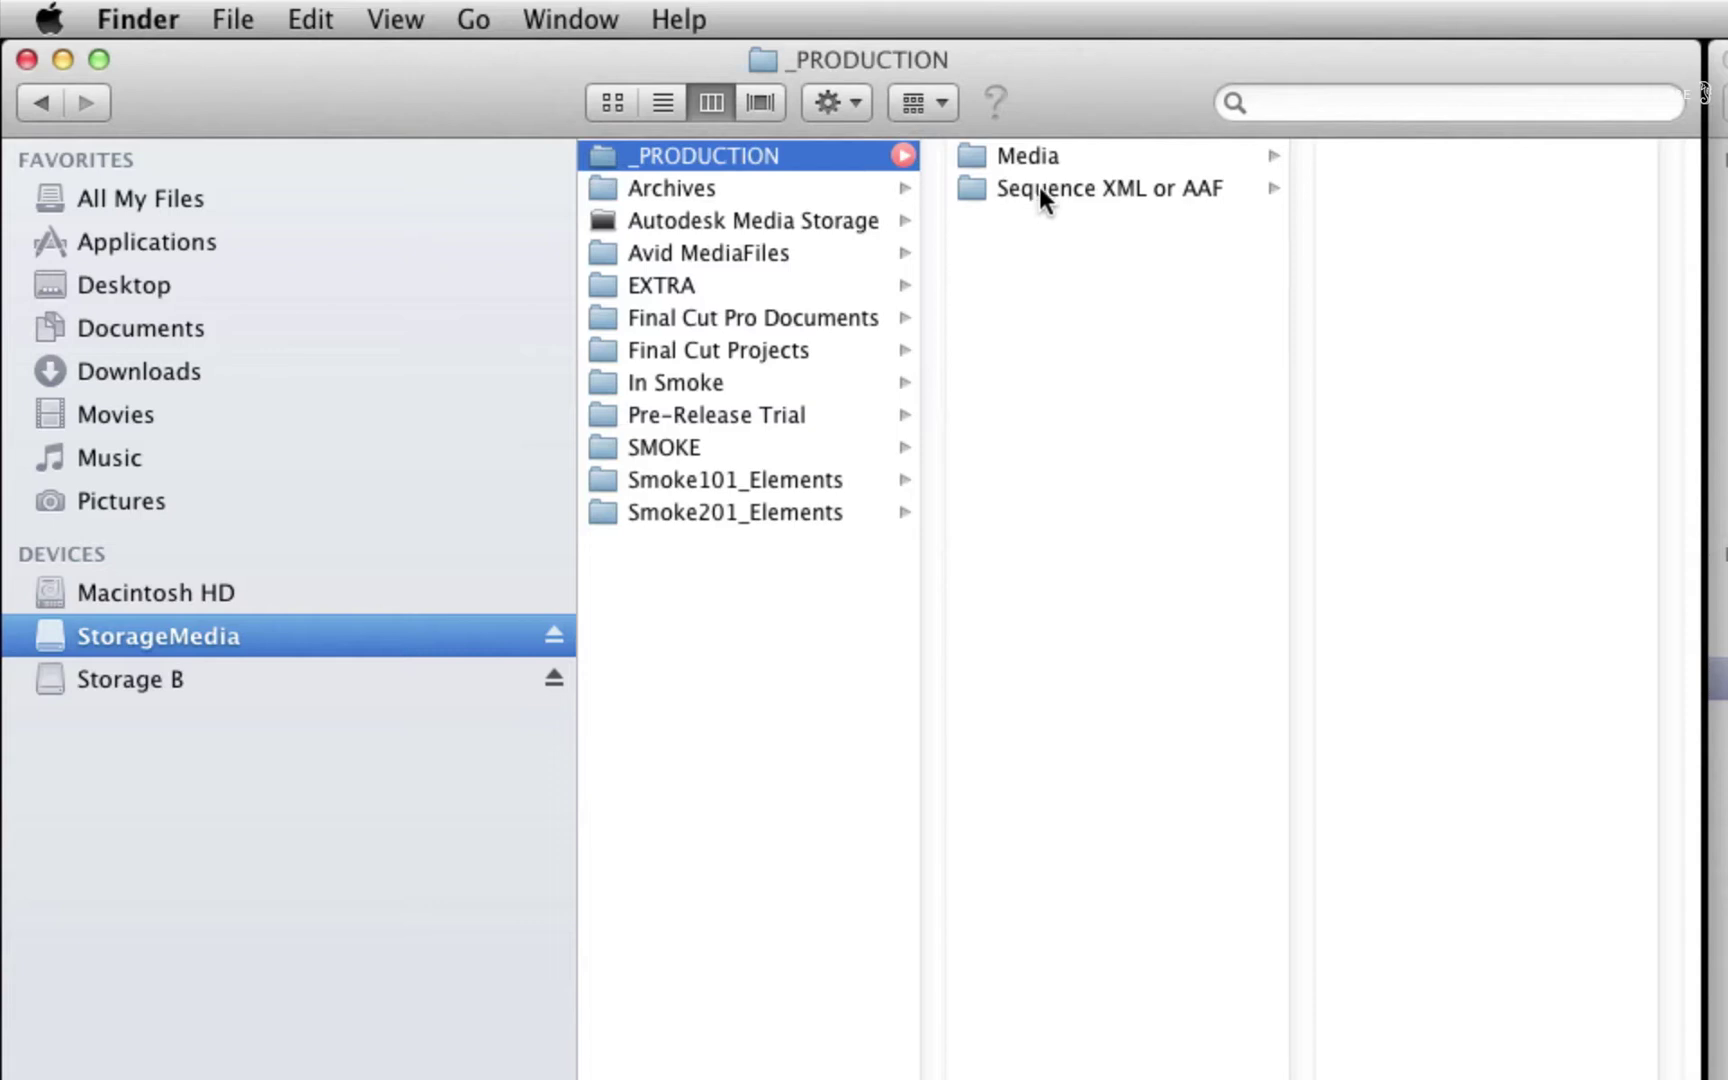
# Step: Examine the _PRODUCTION folders on StorageMedia and Storage B, including the sequence XML, media, JPGs and Movies subfolders
pyautogui.click(1045, 188)
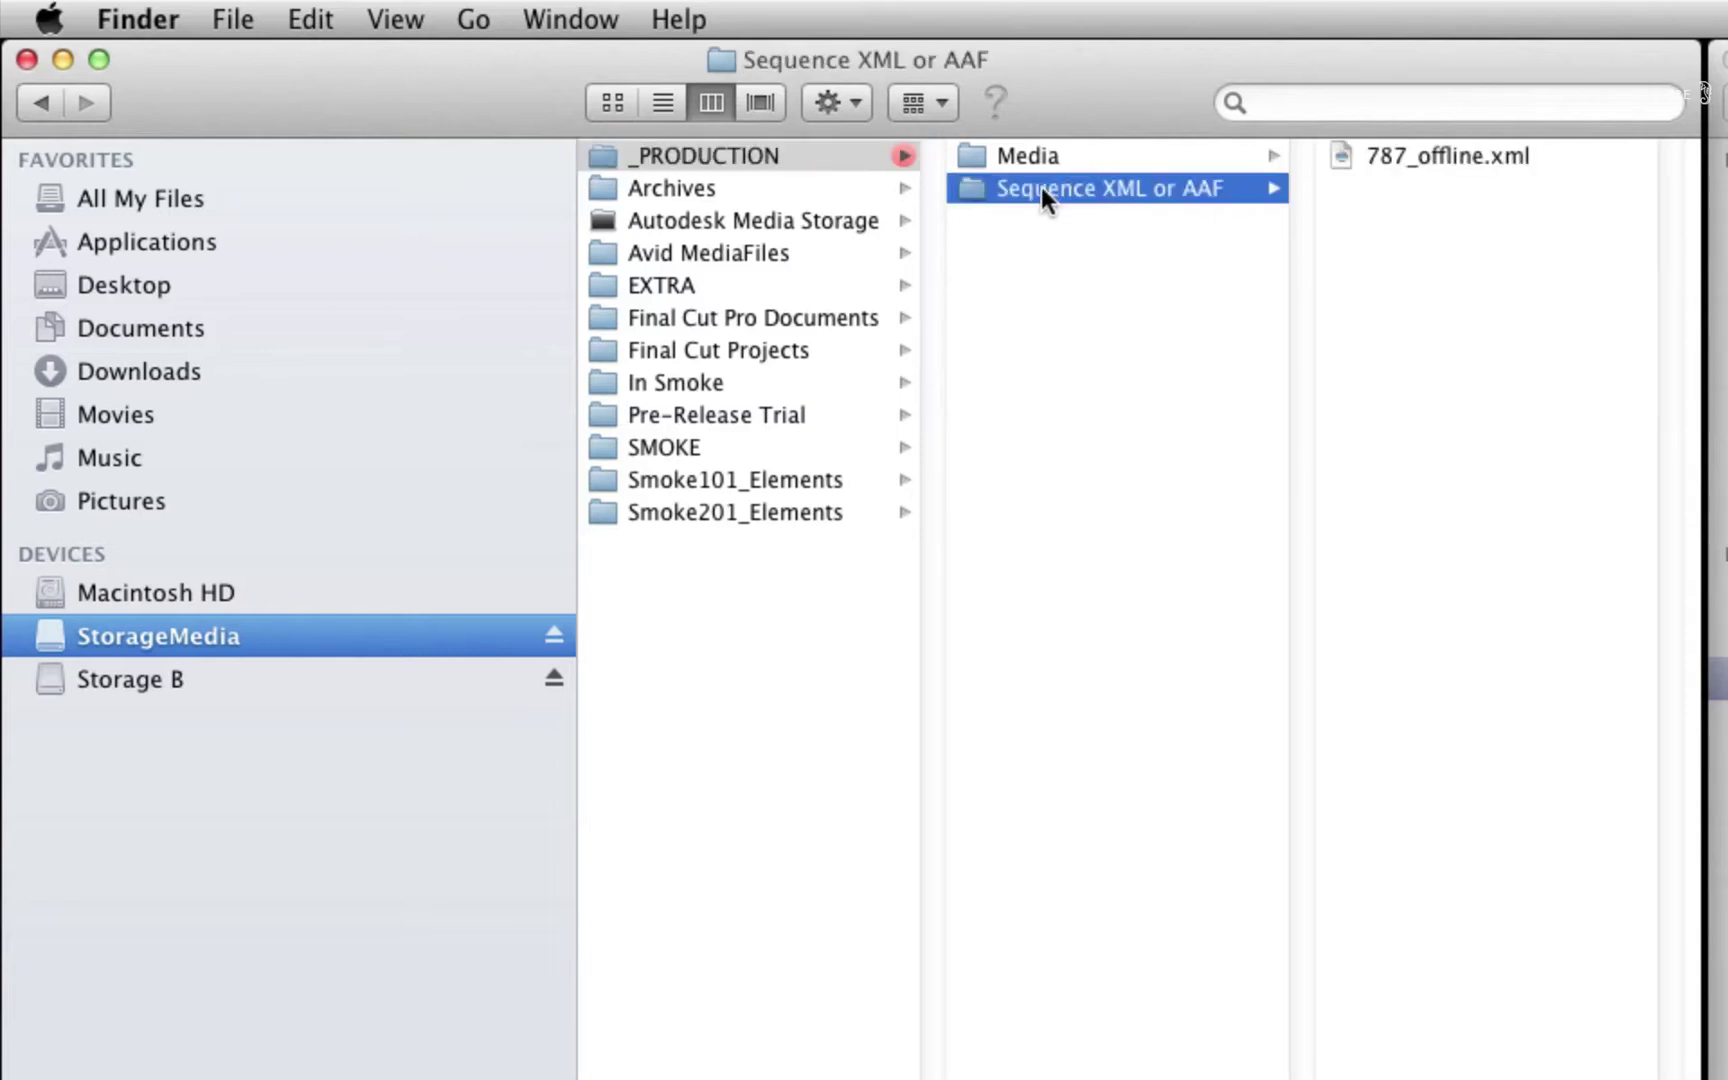
pyautogui.click(1032, 157)
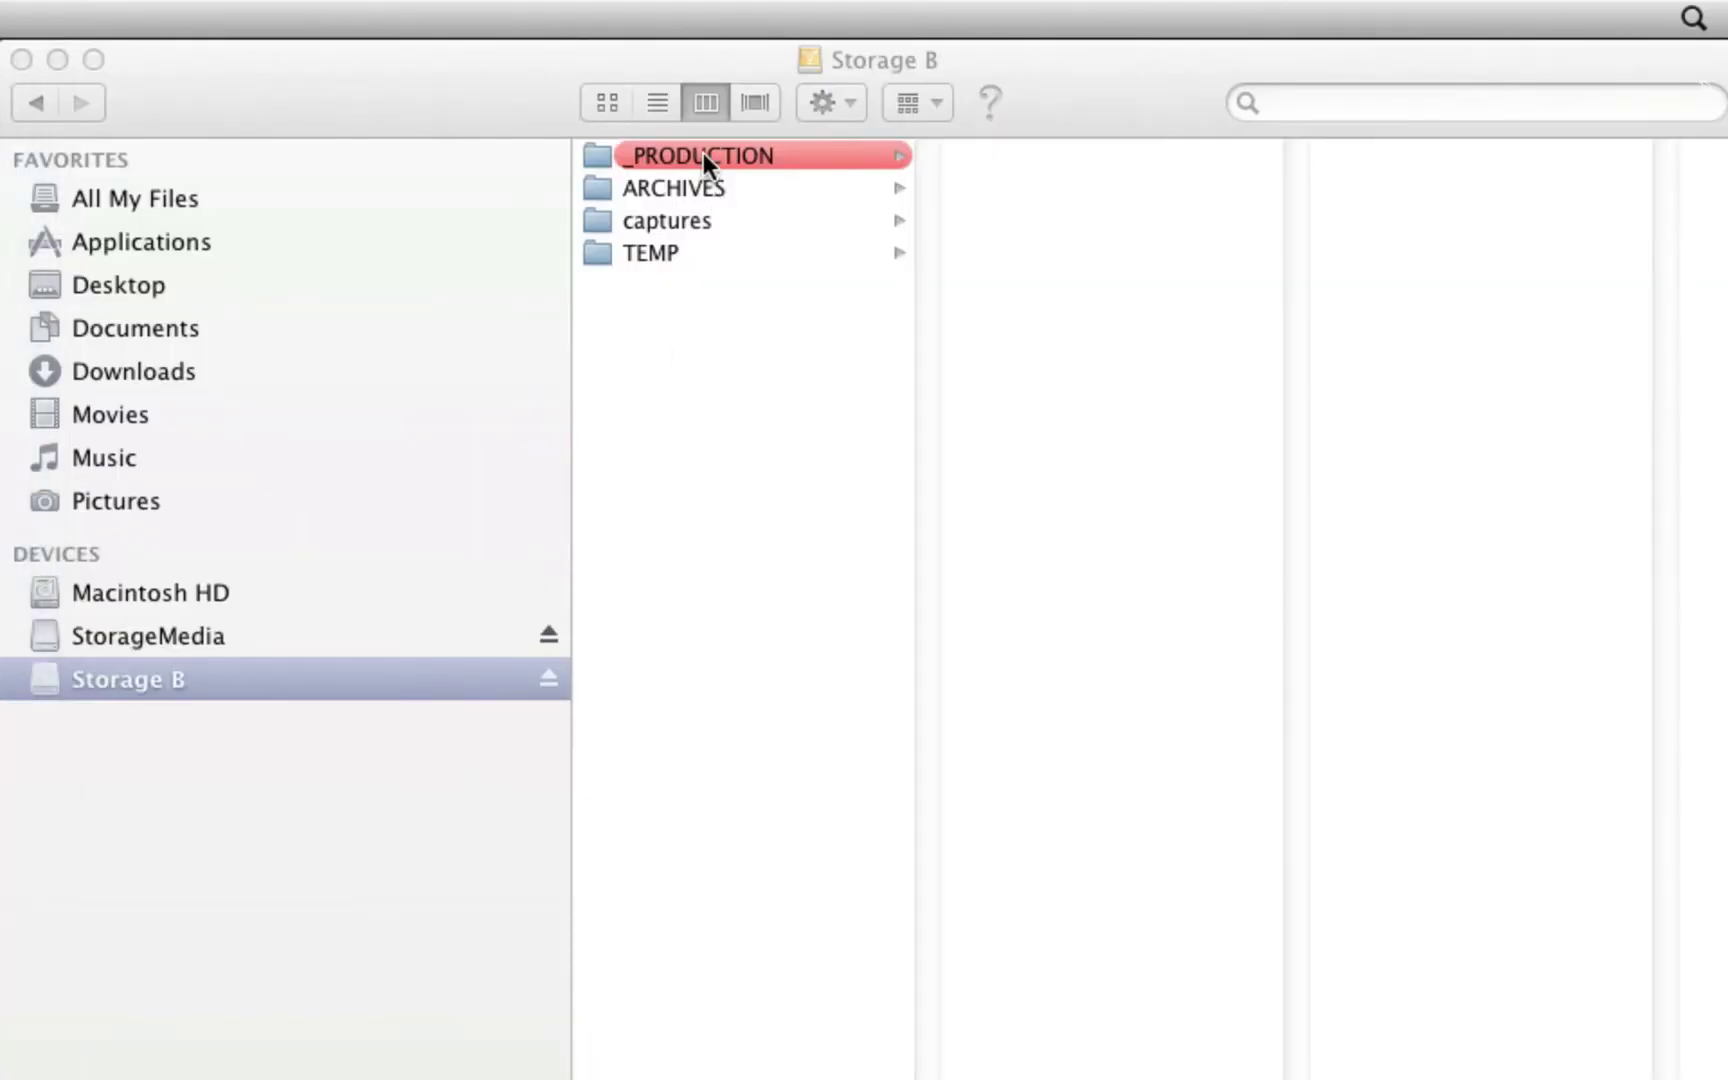
pyautogui.click(703, 153)
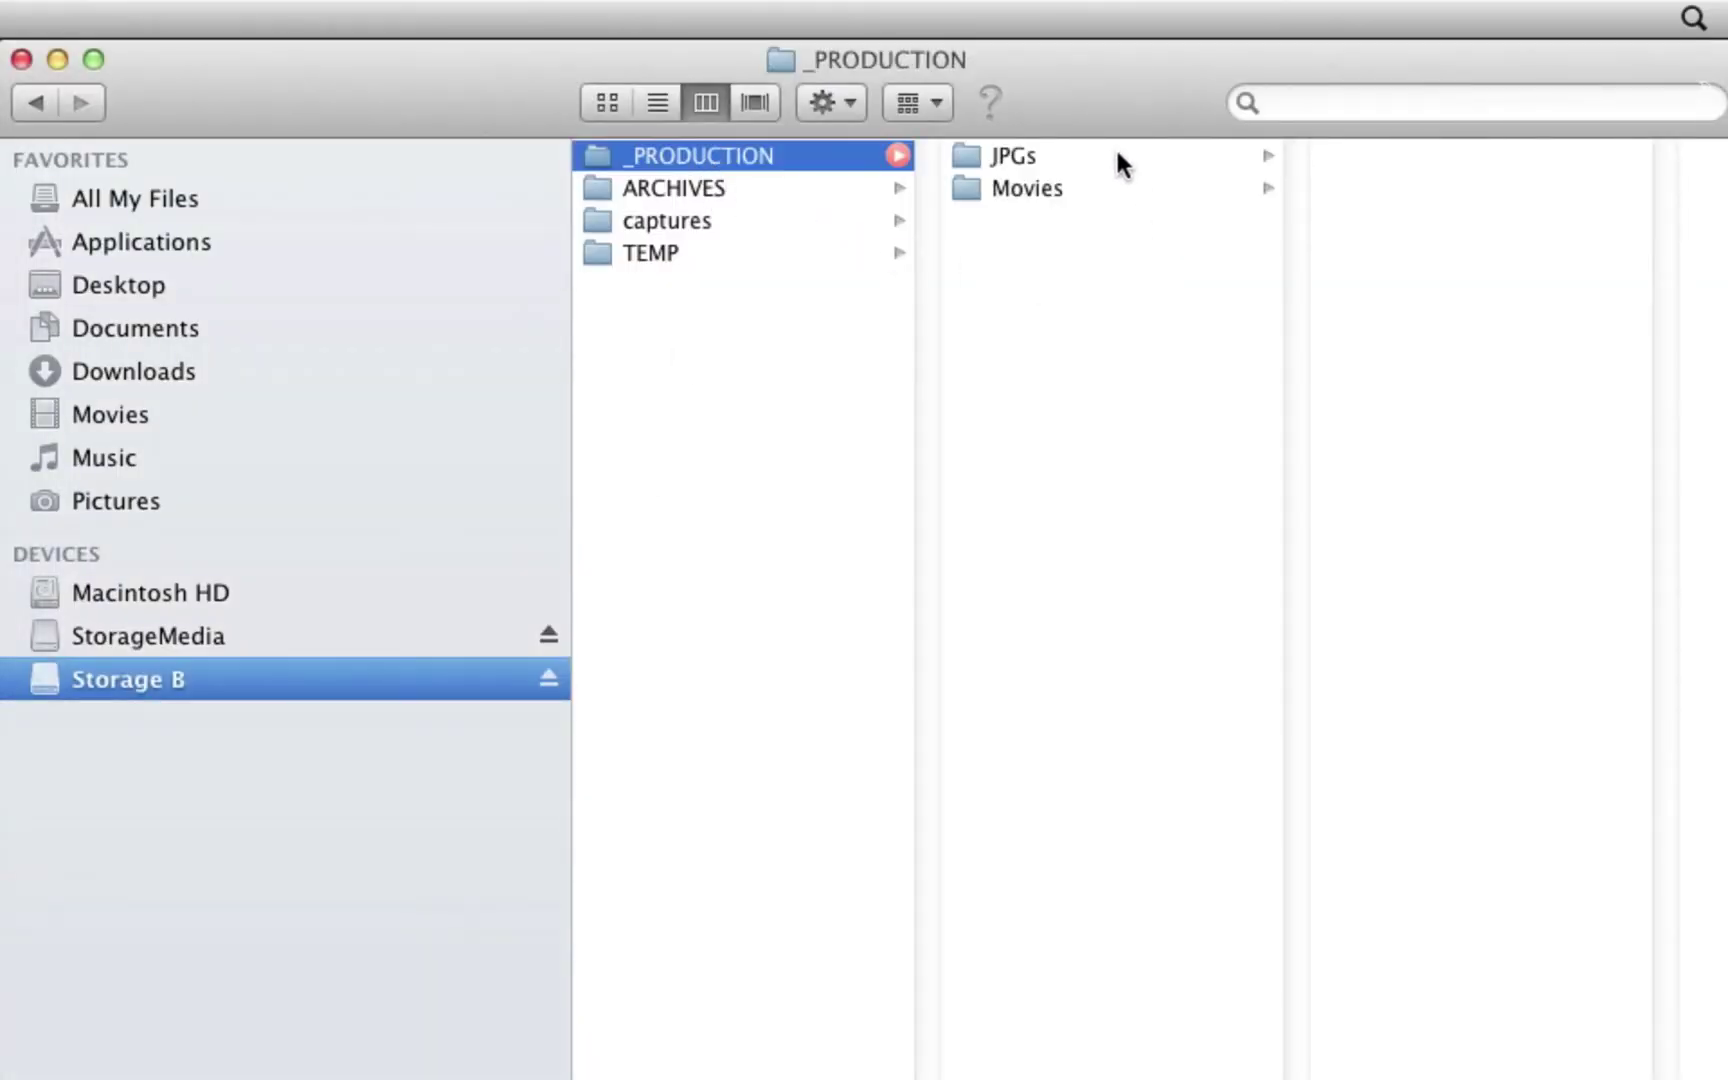
pyautogui.click(1014, 185)
pyautogui.click(1012, 150)
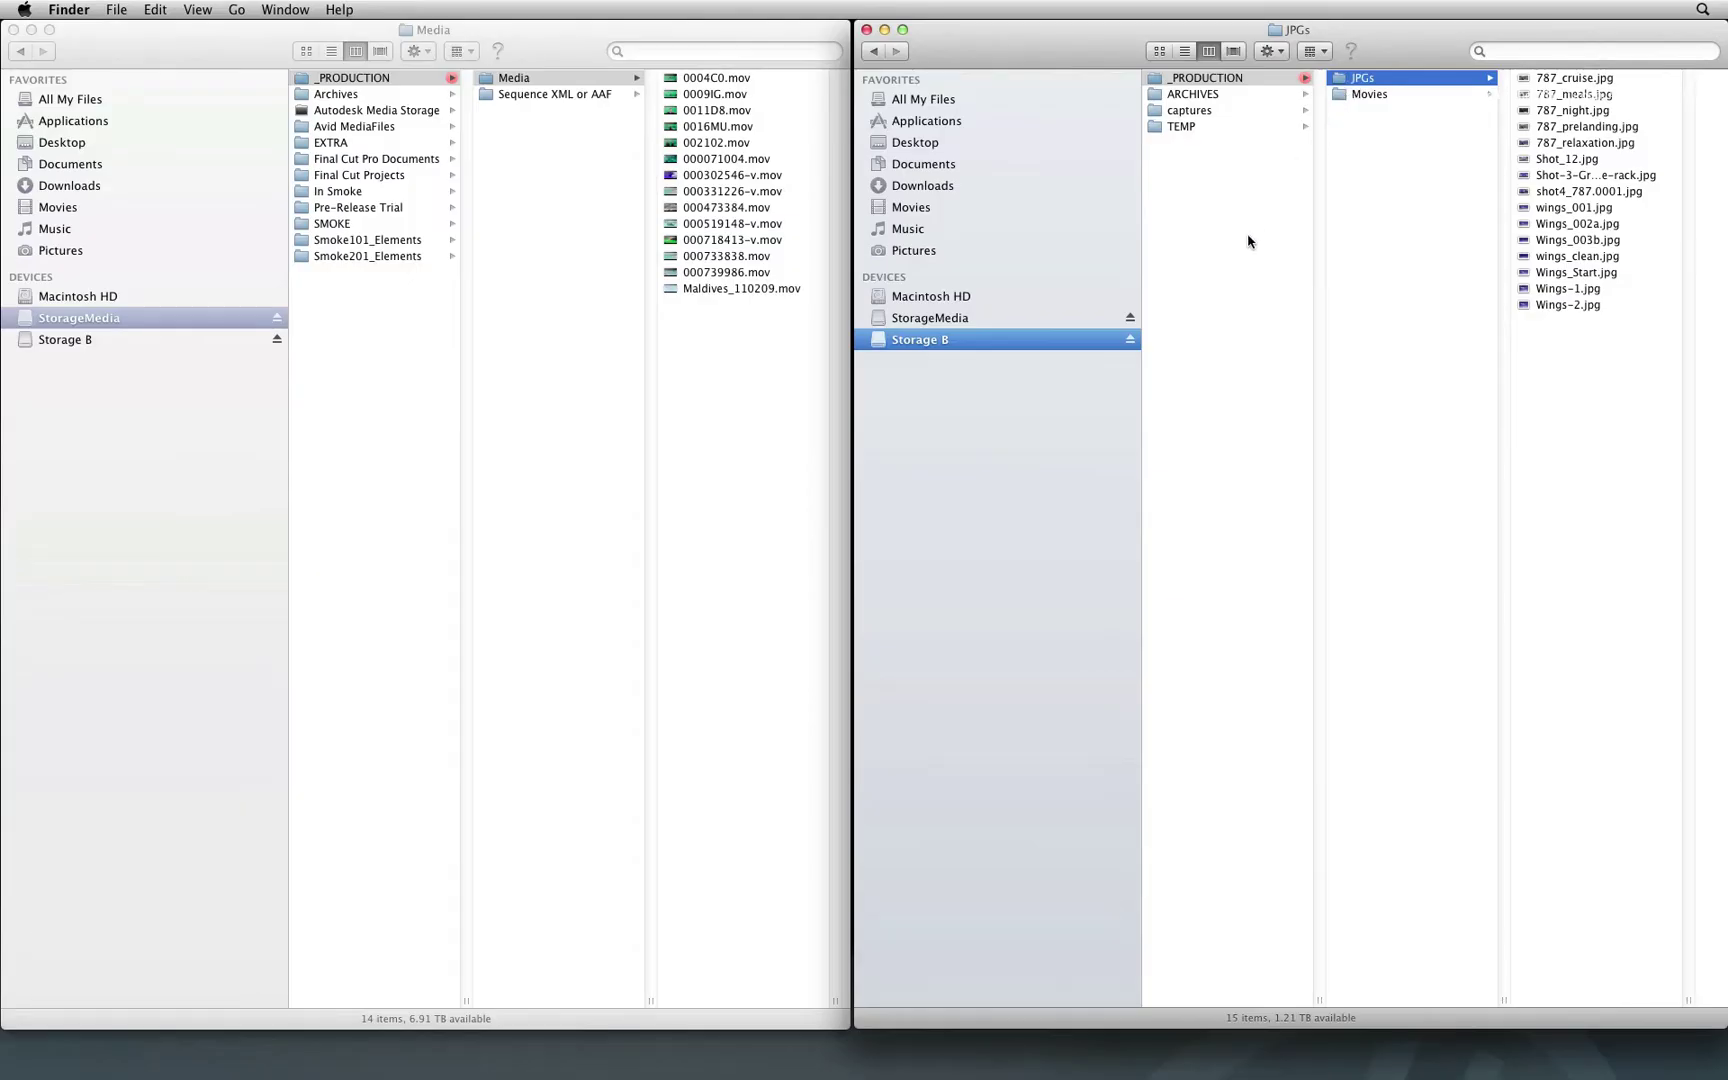
pyautogui.click(1216, 281)
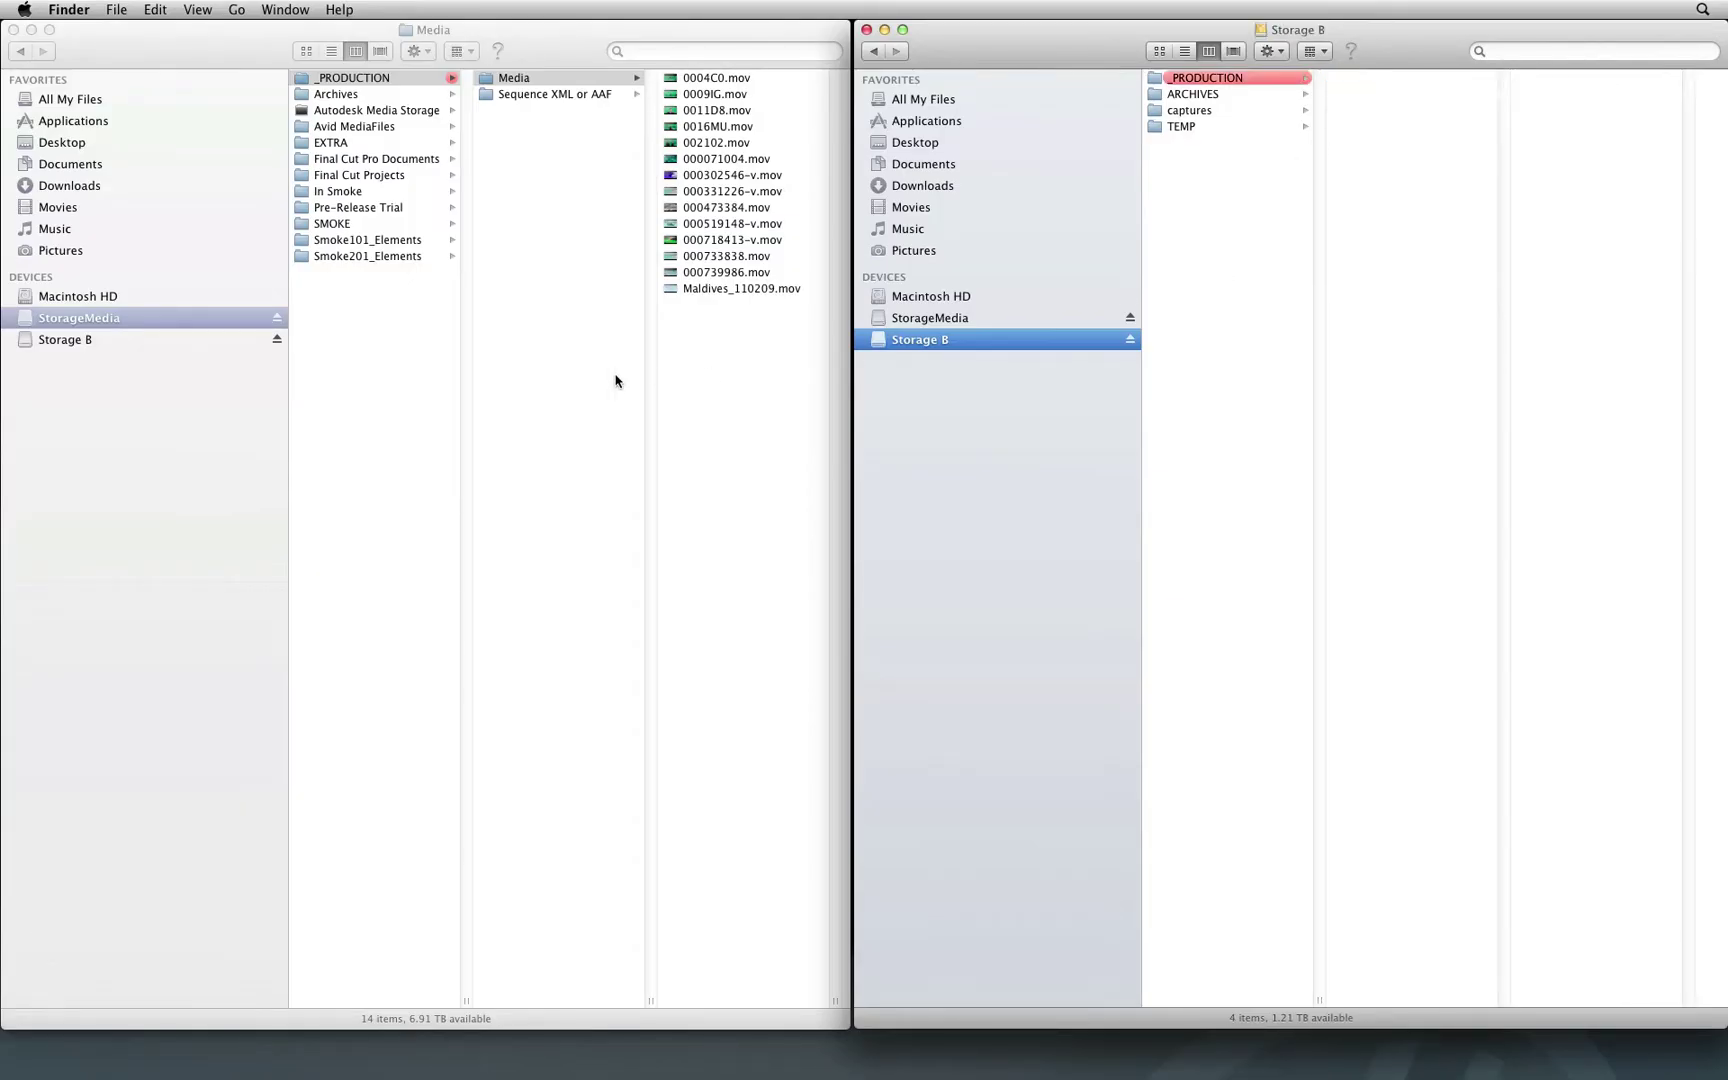
pyautogui.click(396, 343)
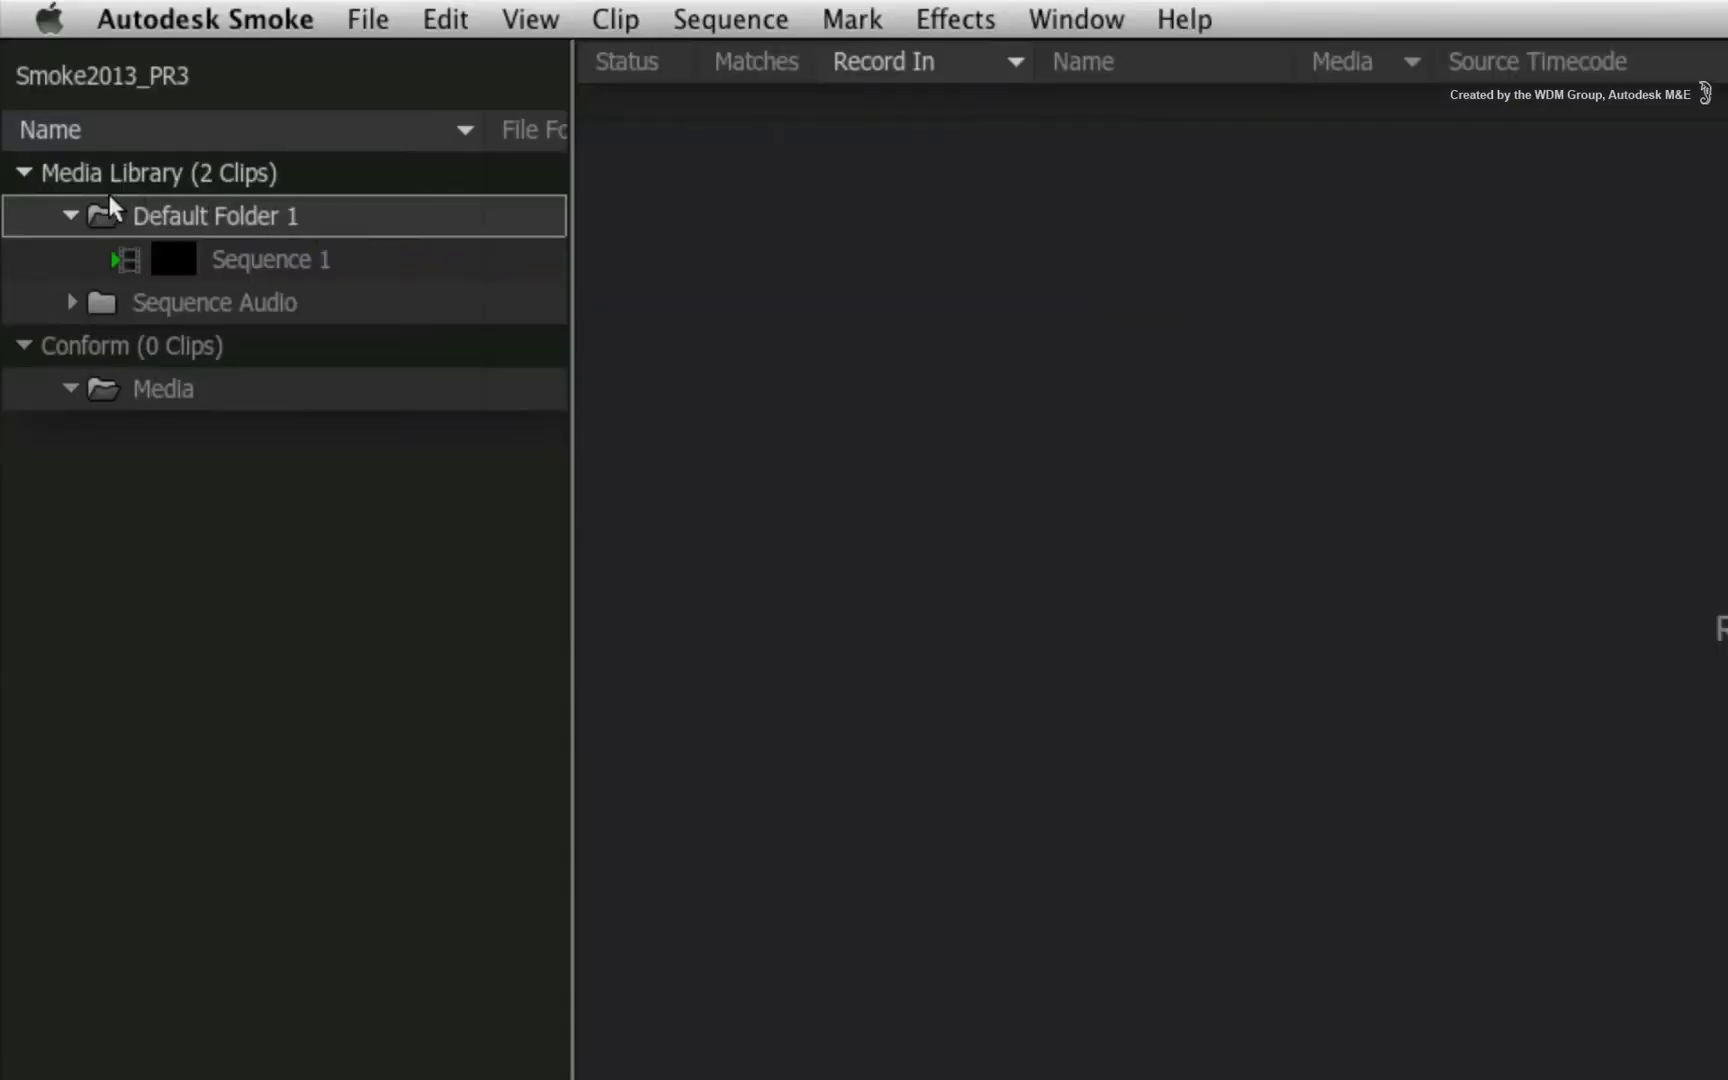
# Step: Switch to Autodesk Smoke, target Default Folder 1 and start loading a new FCP XML/AAF in the Conform view
pyautogui.click(93, 210)
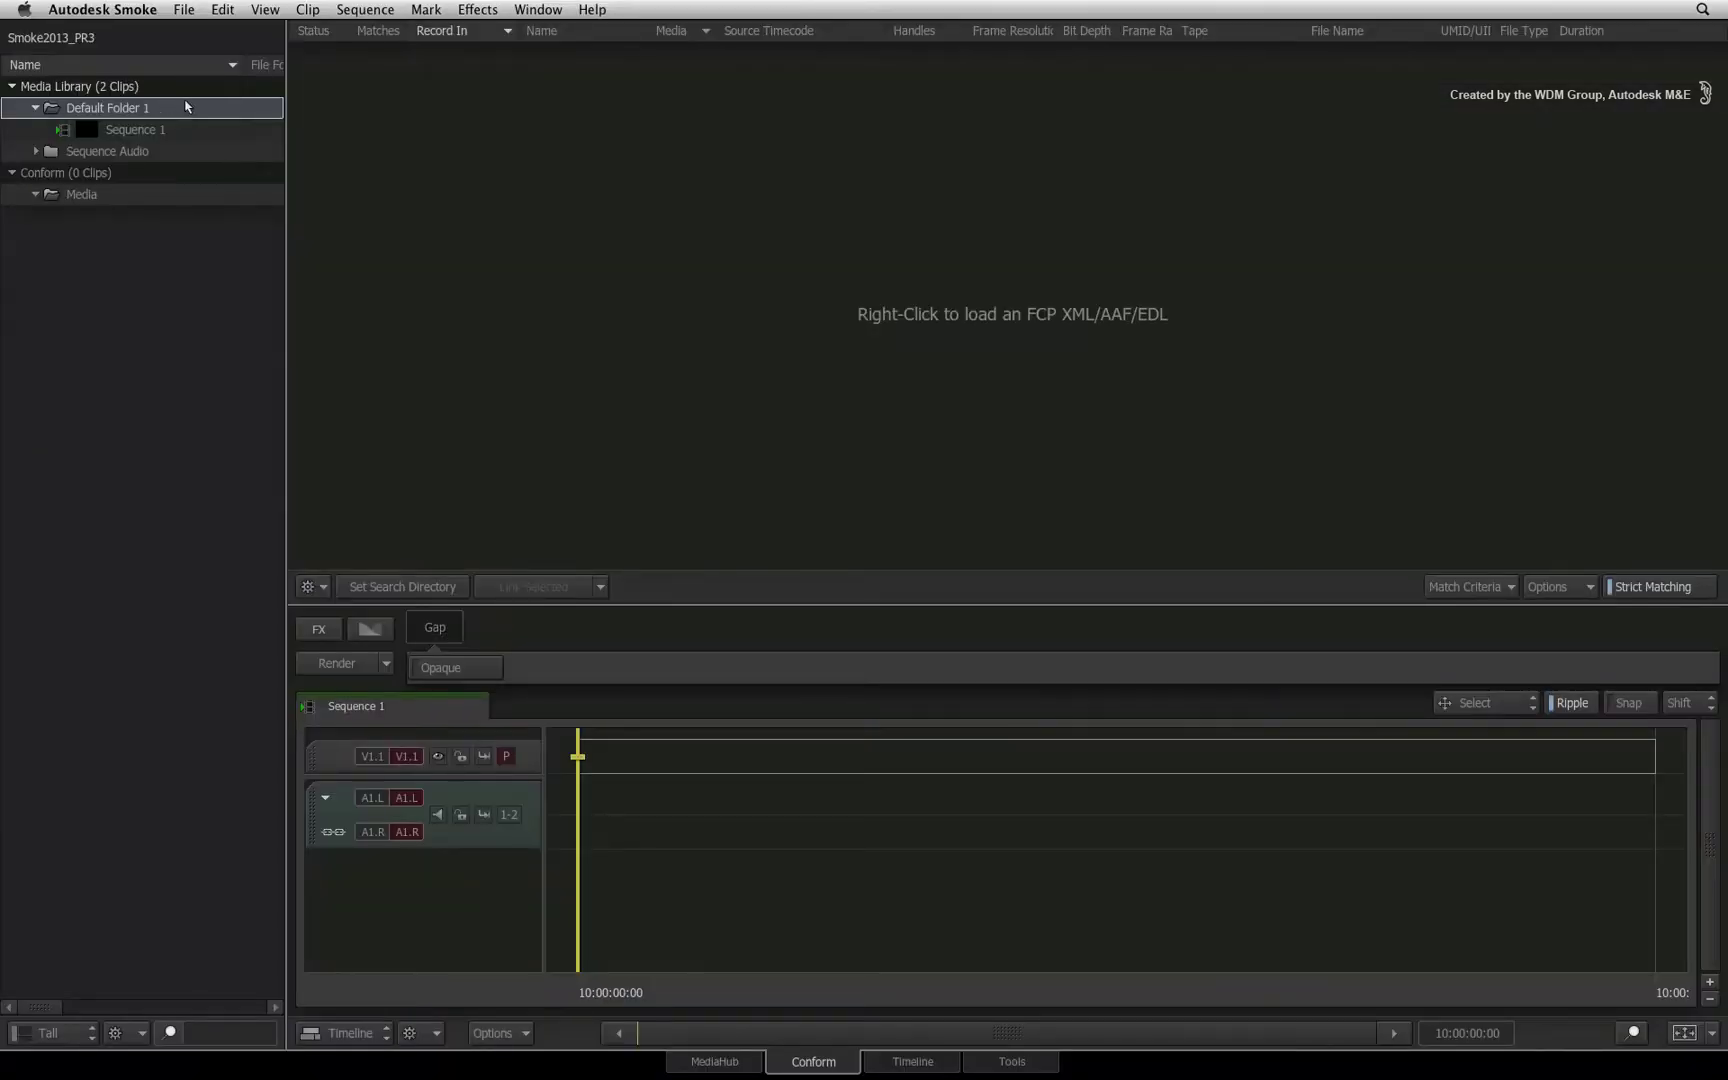
pyautogui.rightClick(343, 513)
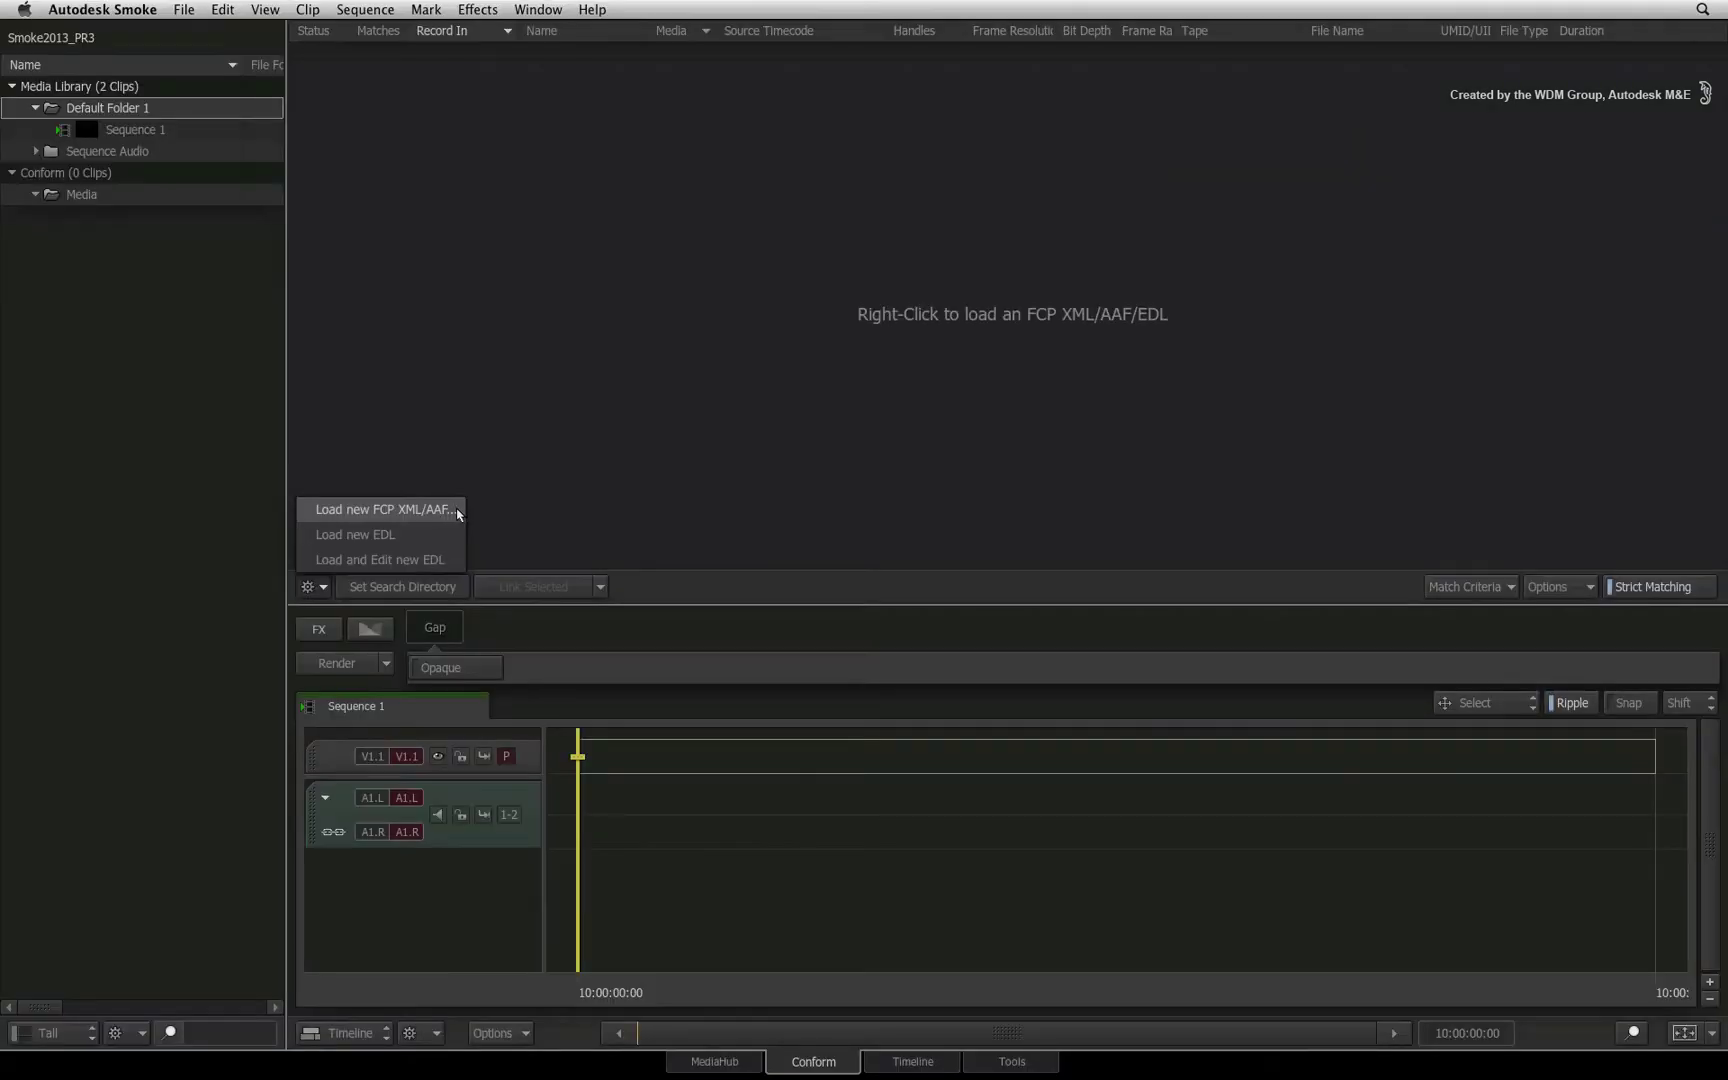
pyautogui.click(832, 478)
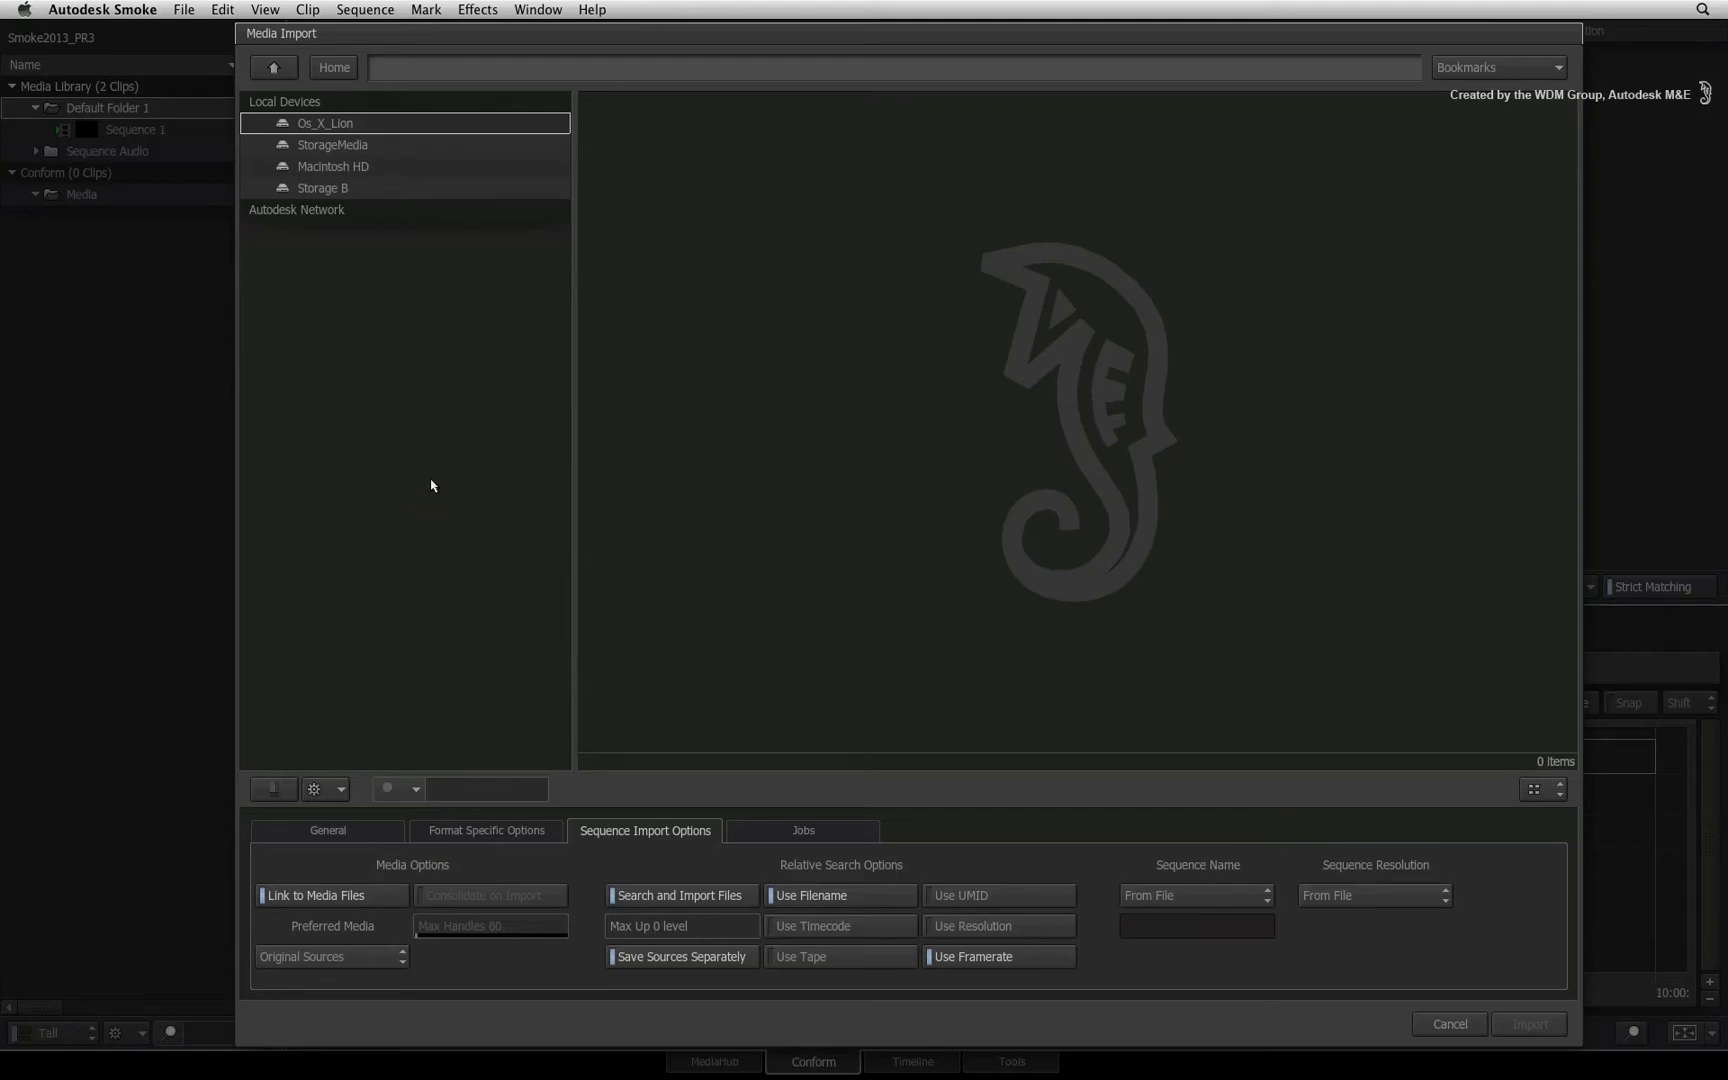
# Step: Choose 787_offline.xml from StorageMedia/_PRODUCTION/Sequence XML or AAF and set the Sequence Resolution mode to Select Resolution
pyautogui.doubleClick(280, 150)
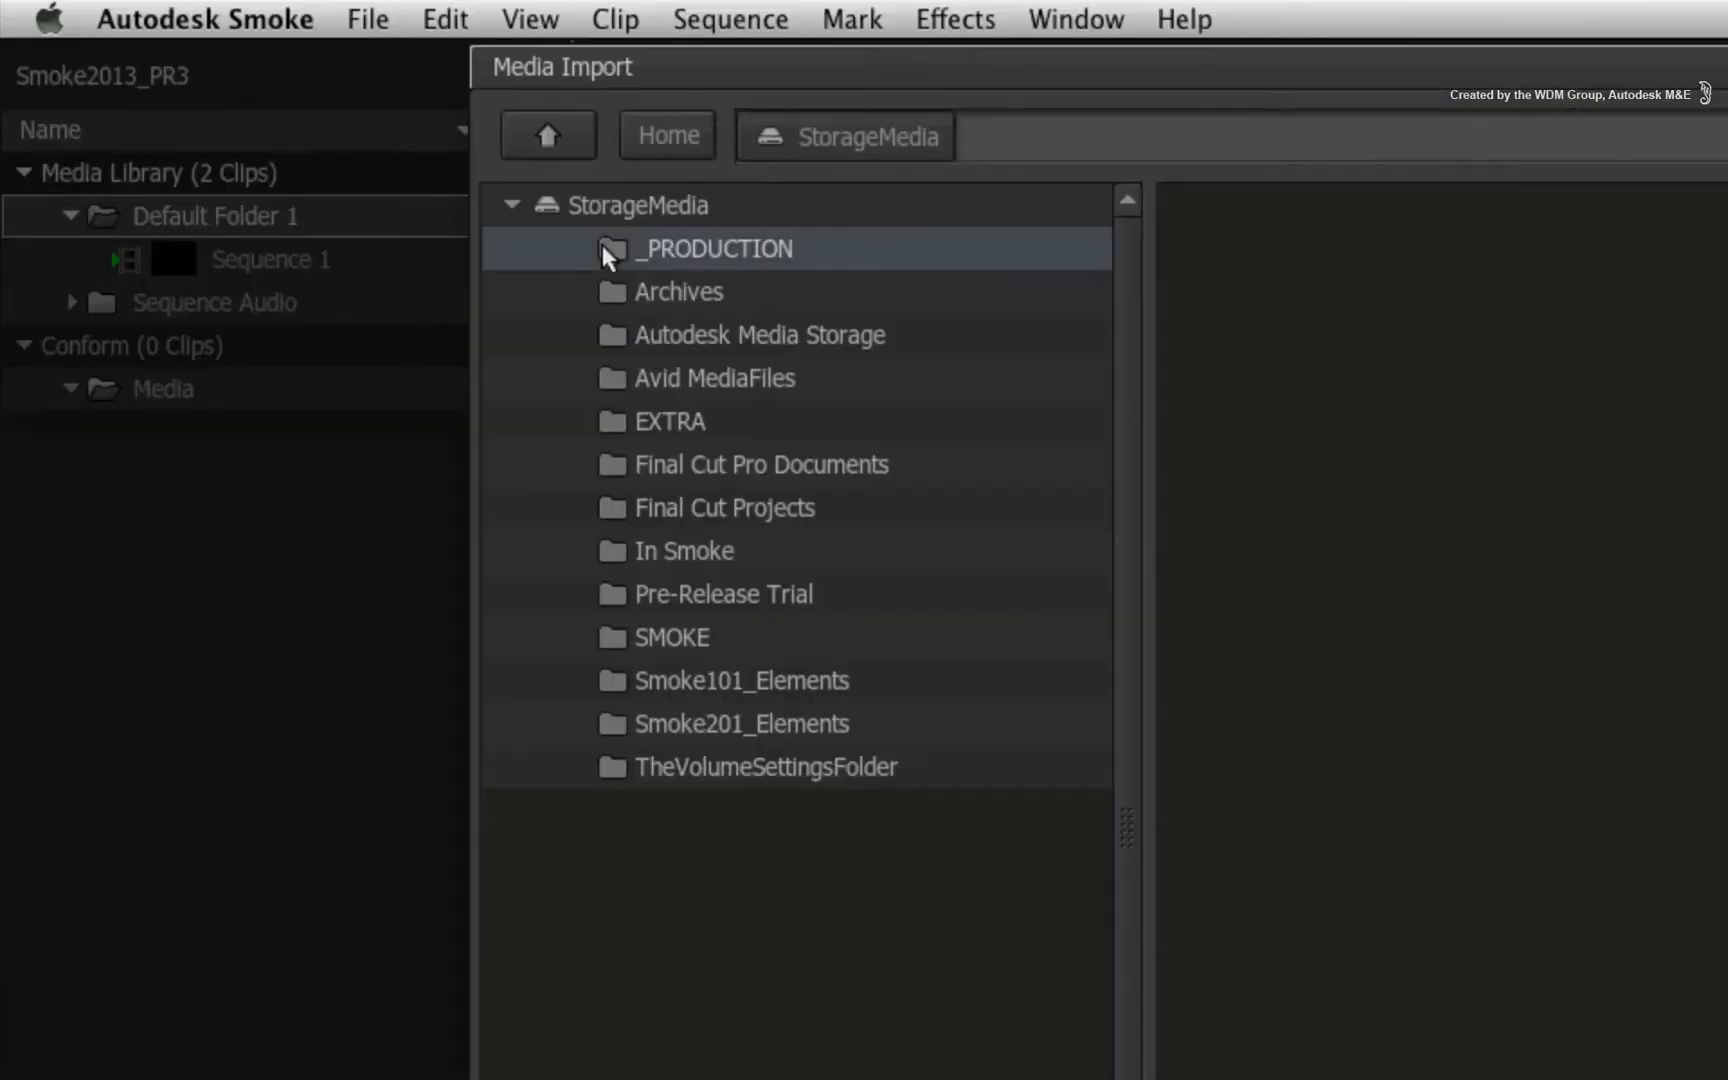
pyautogui.doubleClick(603, 245)
pyautogui.doubleClick(610, 292)
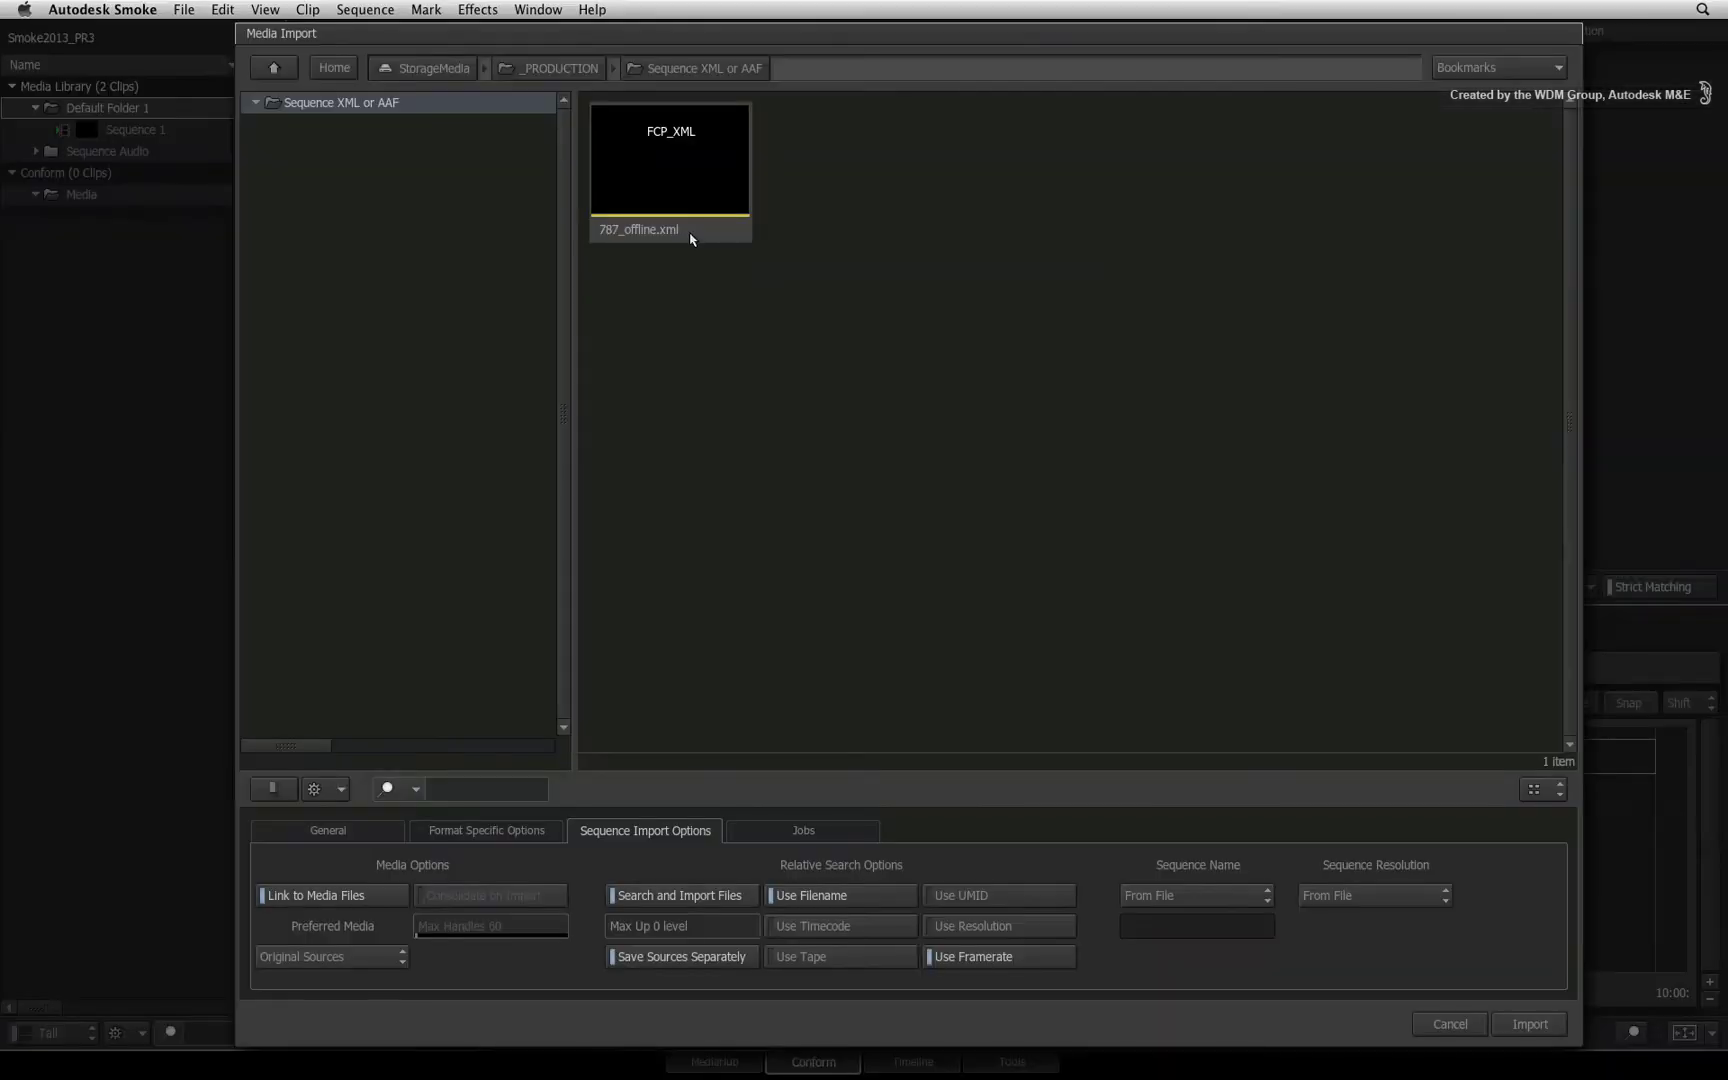
pyautogui.click(1445, 475)
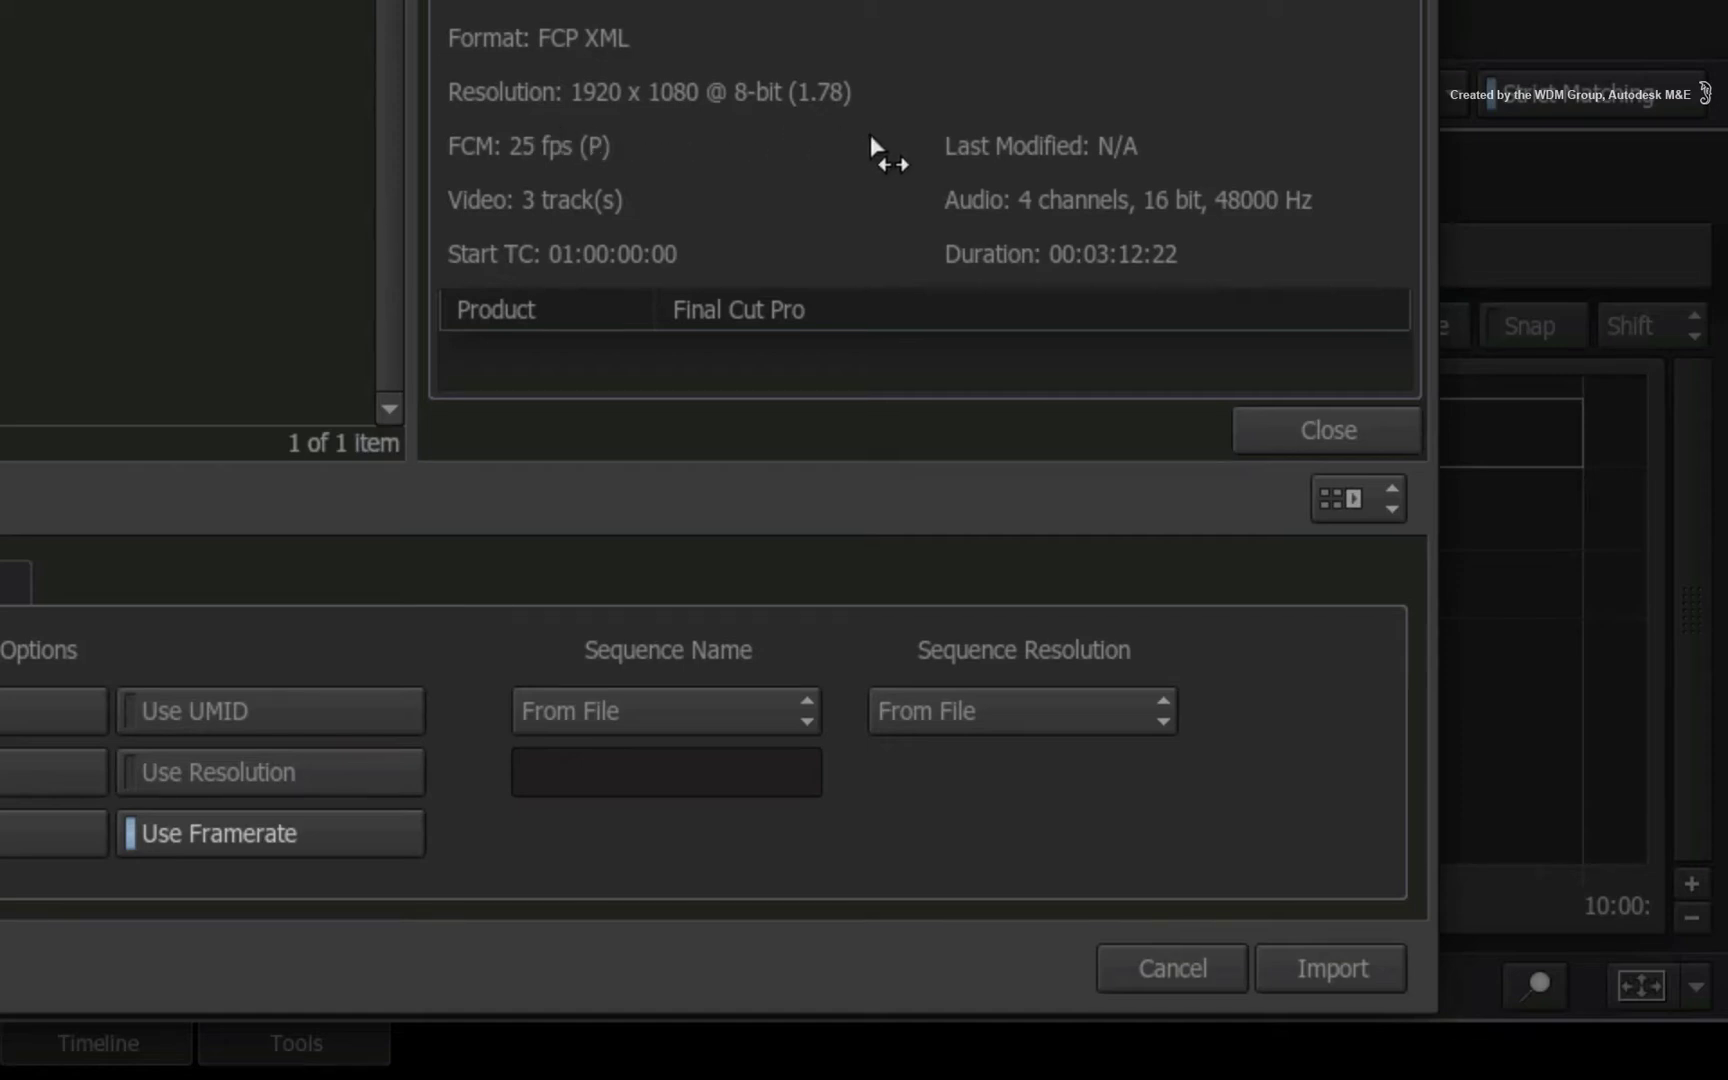
pyautogui.click(1052, 720)
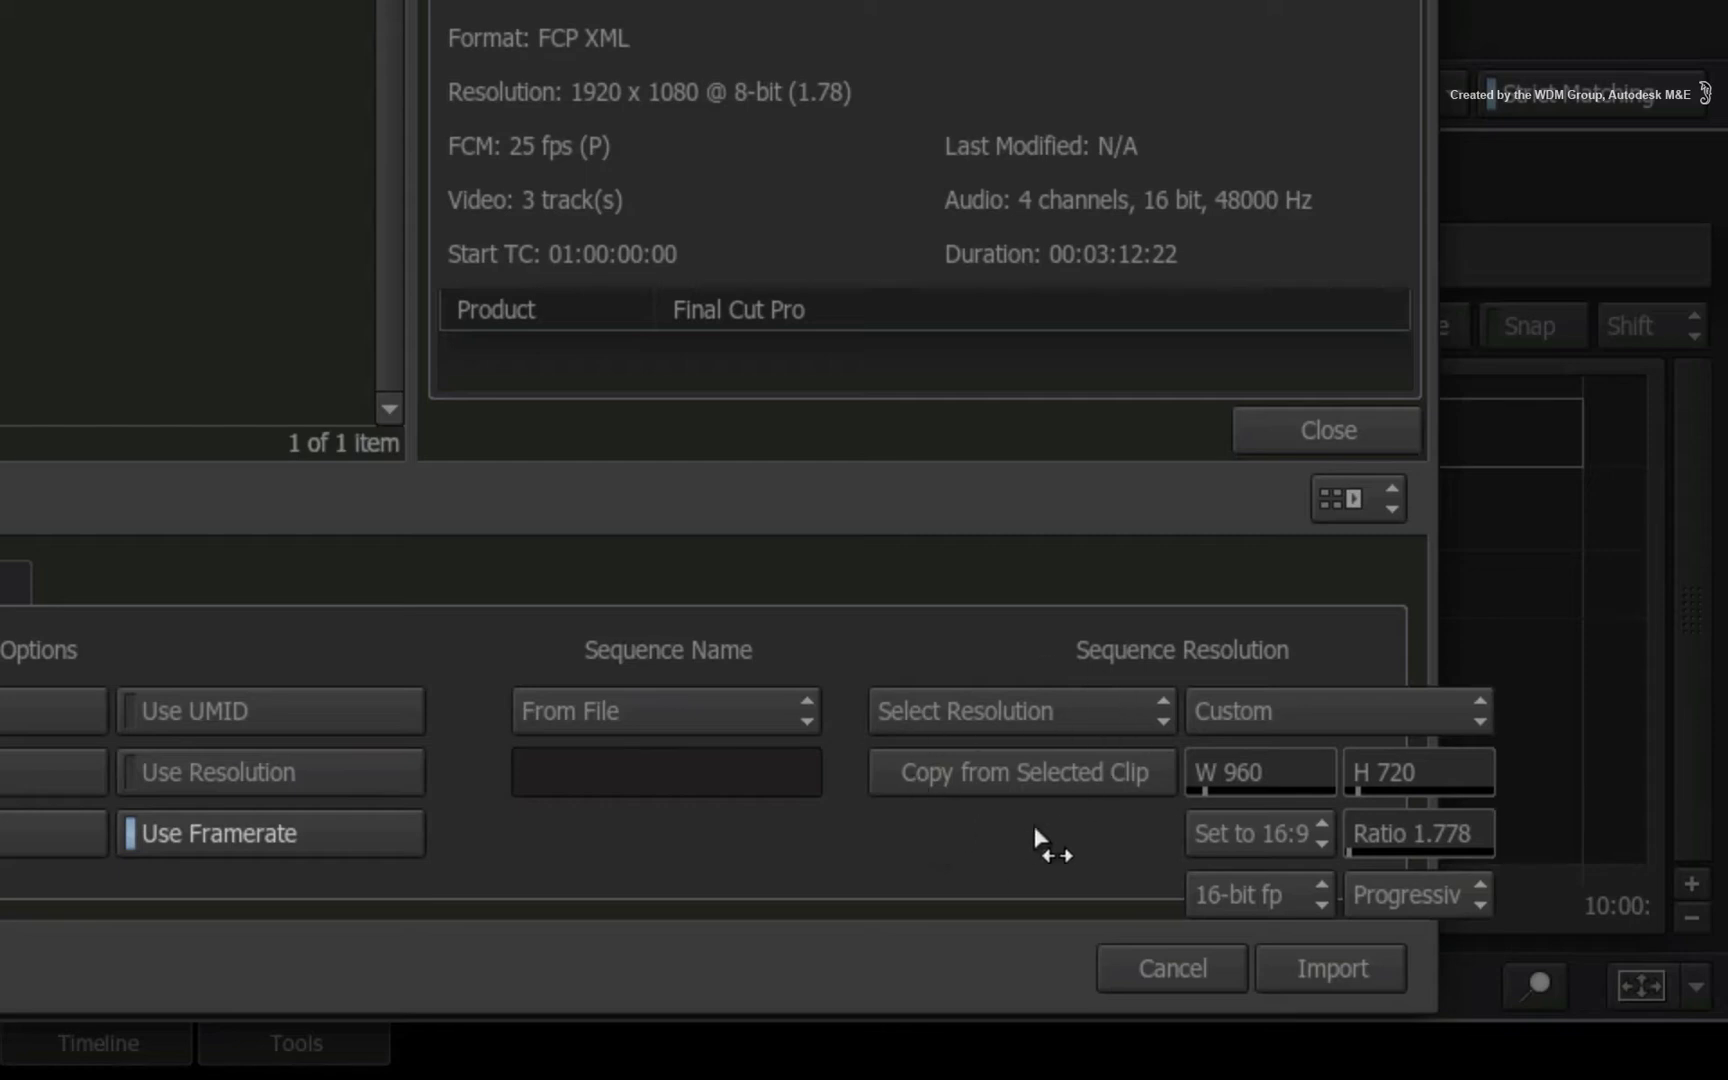
# Step: Try the 2048 x 1556 Super35 2K preset, a custom width and height, and the 640 x 480 VGA preset as sequence resolution
pyautogui.click(1301, 707)
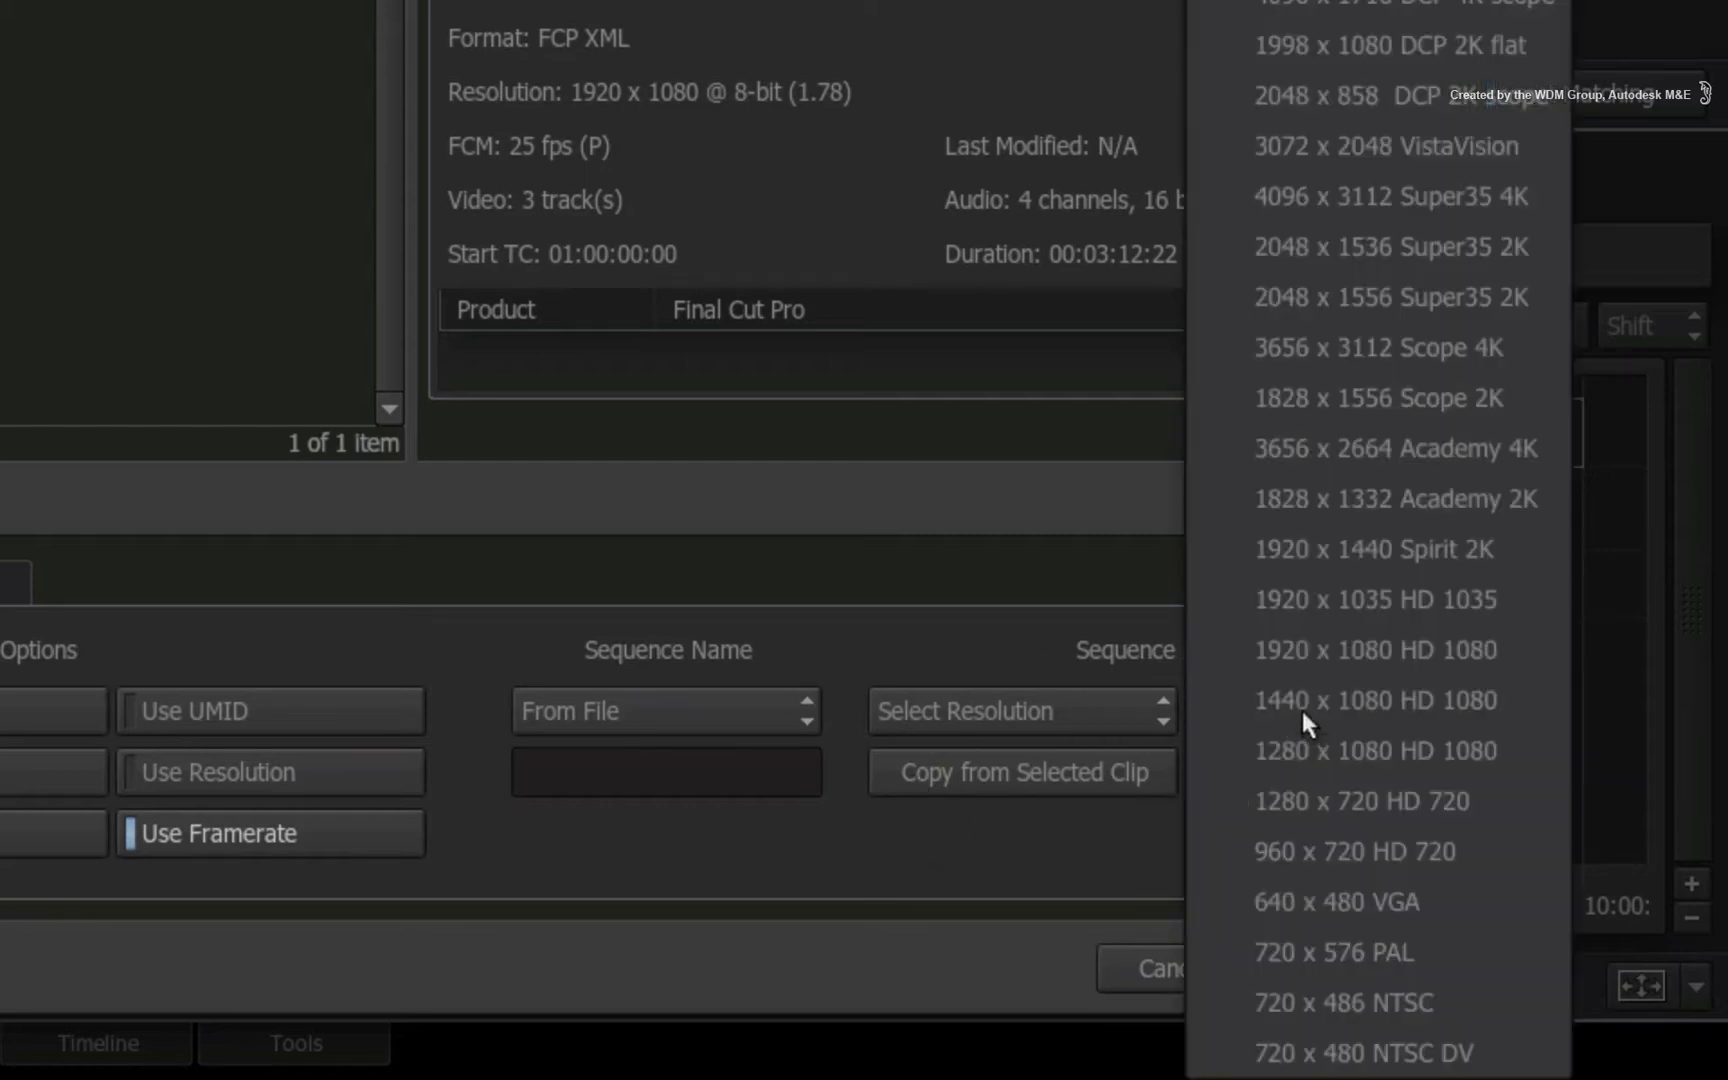
pyautogui.click(1378, 302)
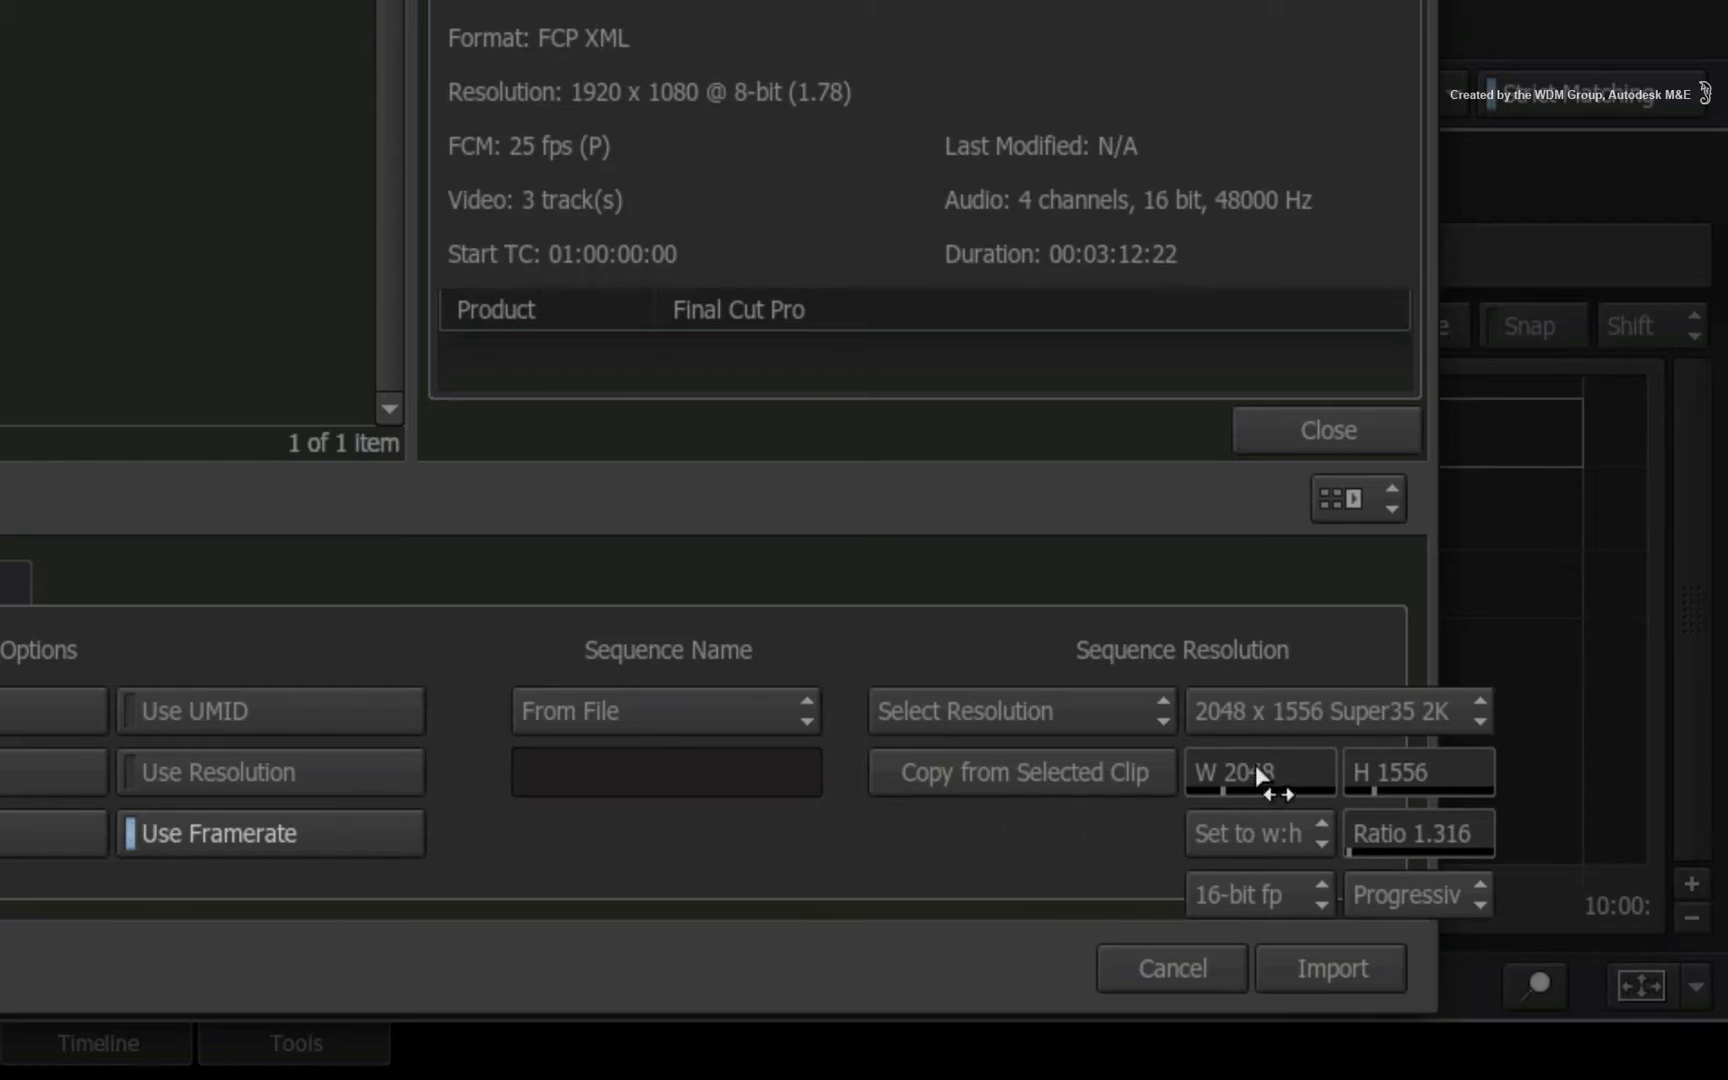
pyautogui.moveTo(1265, 778); pyautogui.dragTo(1085, 776)
pyautogui.moveTo(1389, 770); pyautogui.dragTo(1242, 771)
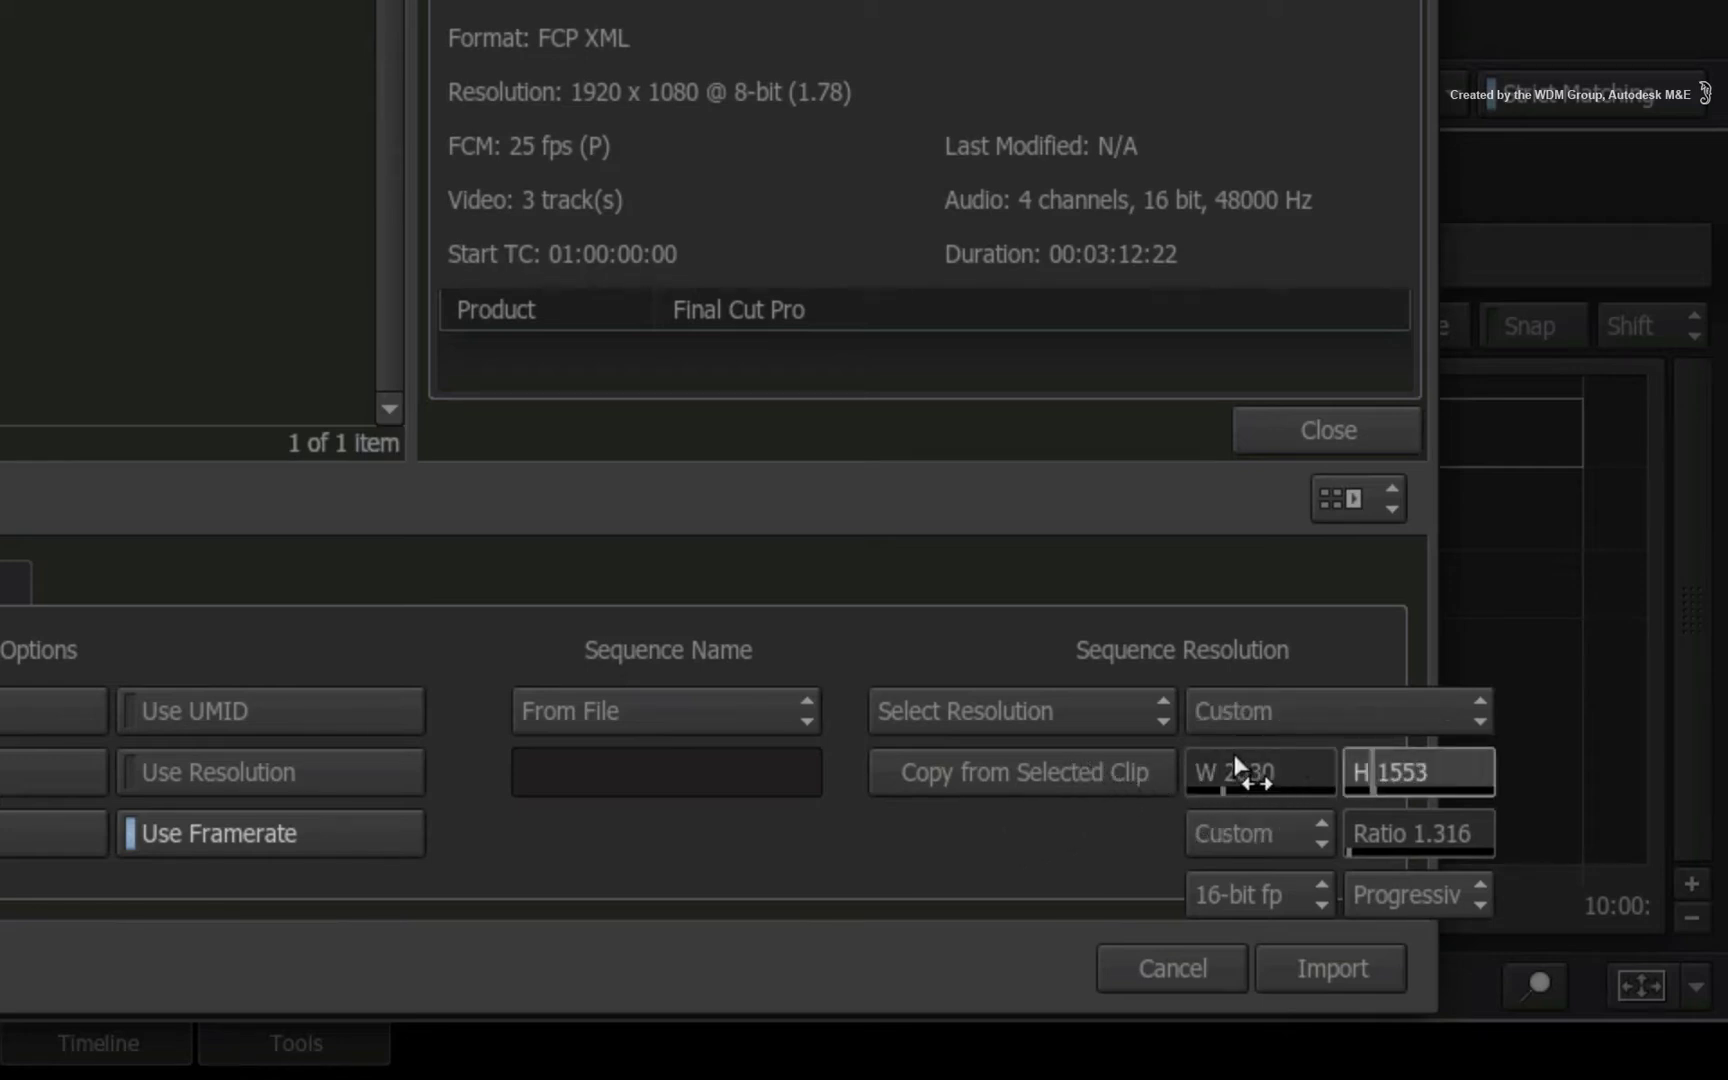
pyautogui.click(1262, 705)
pyautogui.click(1280, 900)
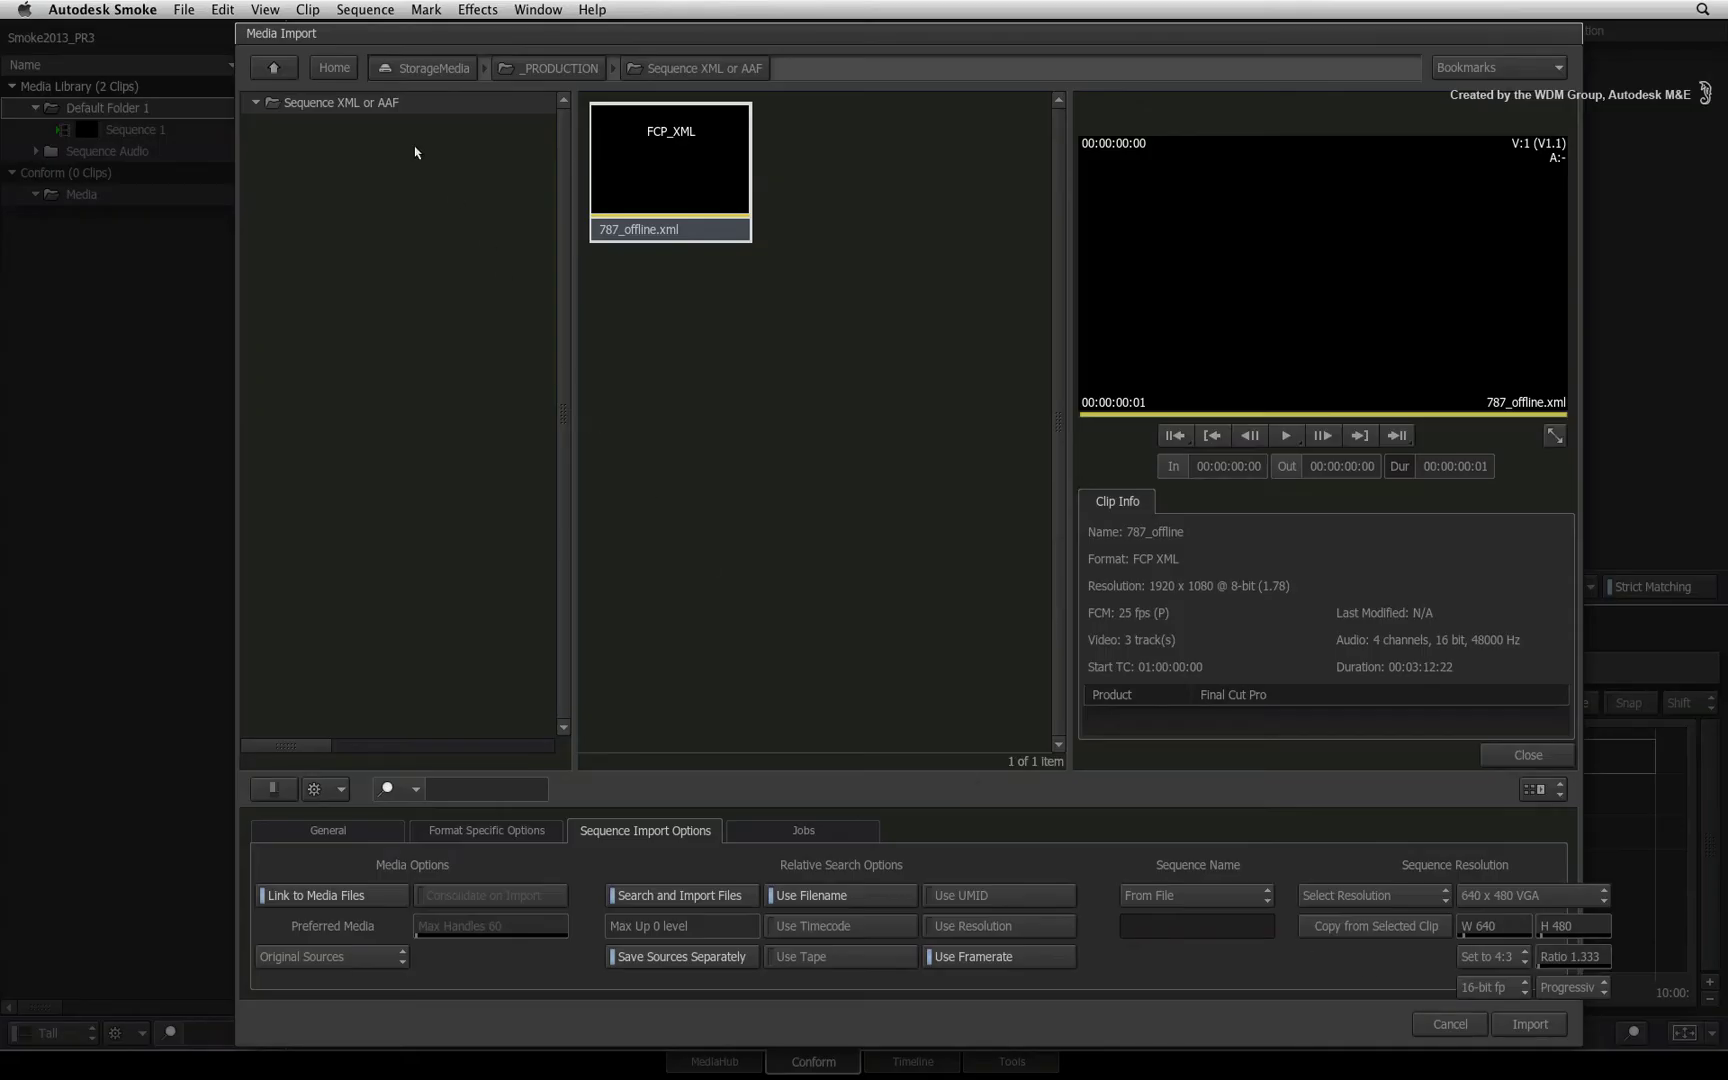
# Step: Copy the sequence resolution from clip 0004C0 in the _PRODUCTION/Media folder
pyautogui.click(278, 69)
pyautogui.doubleClick(303, 120)
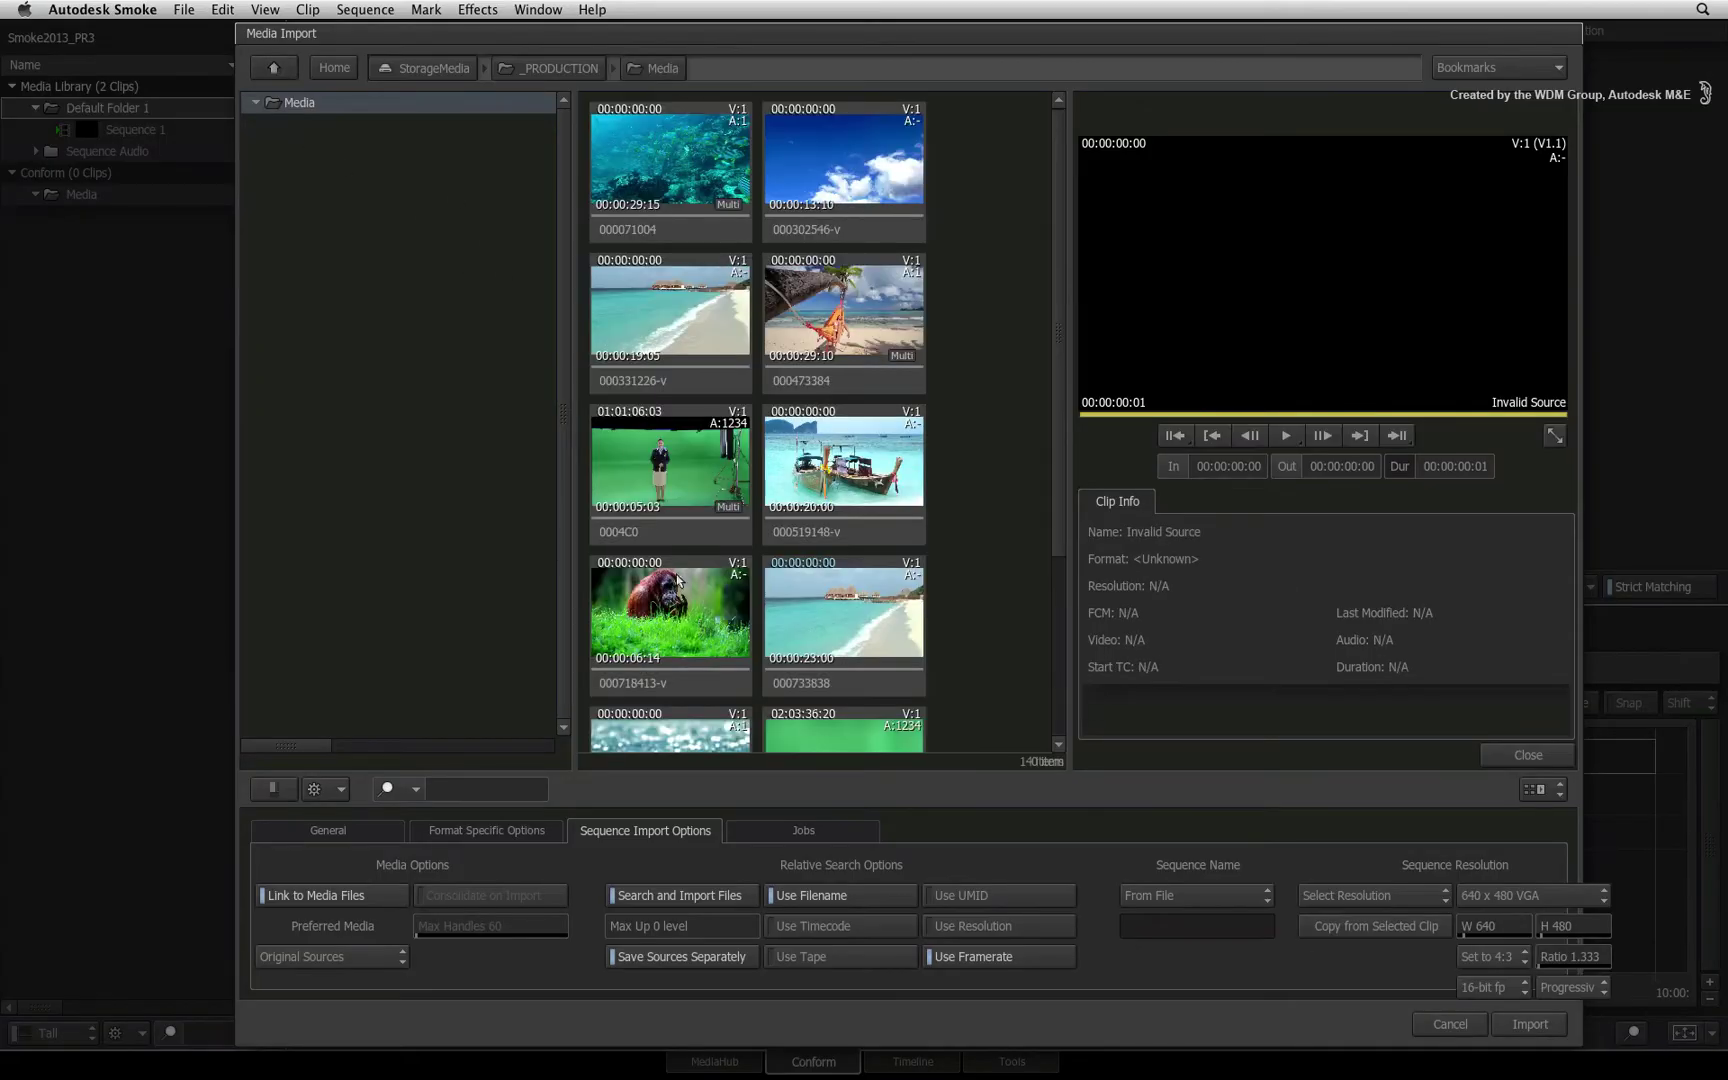
pyautogui.click(678, 541)
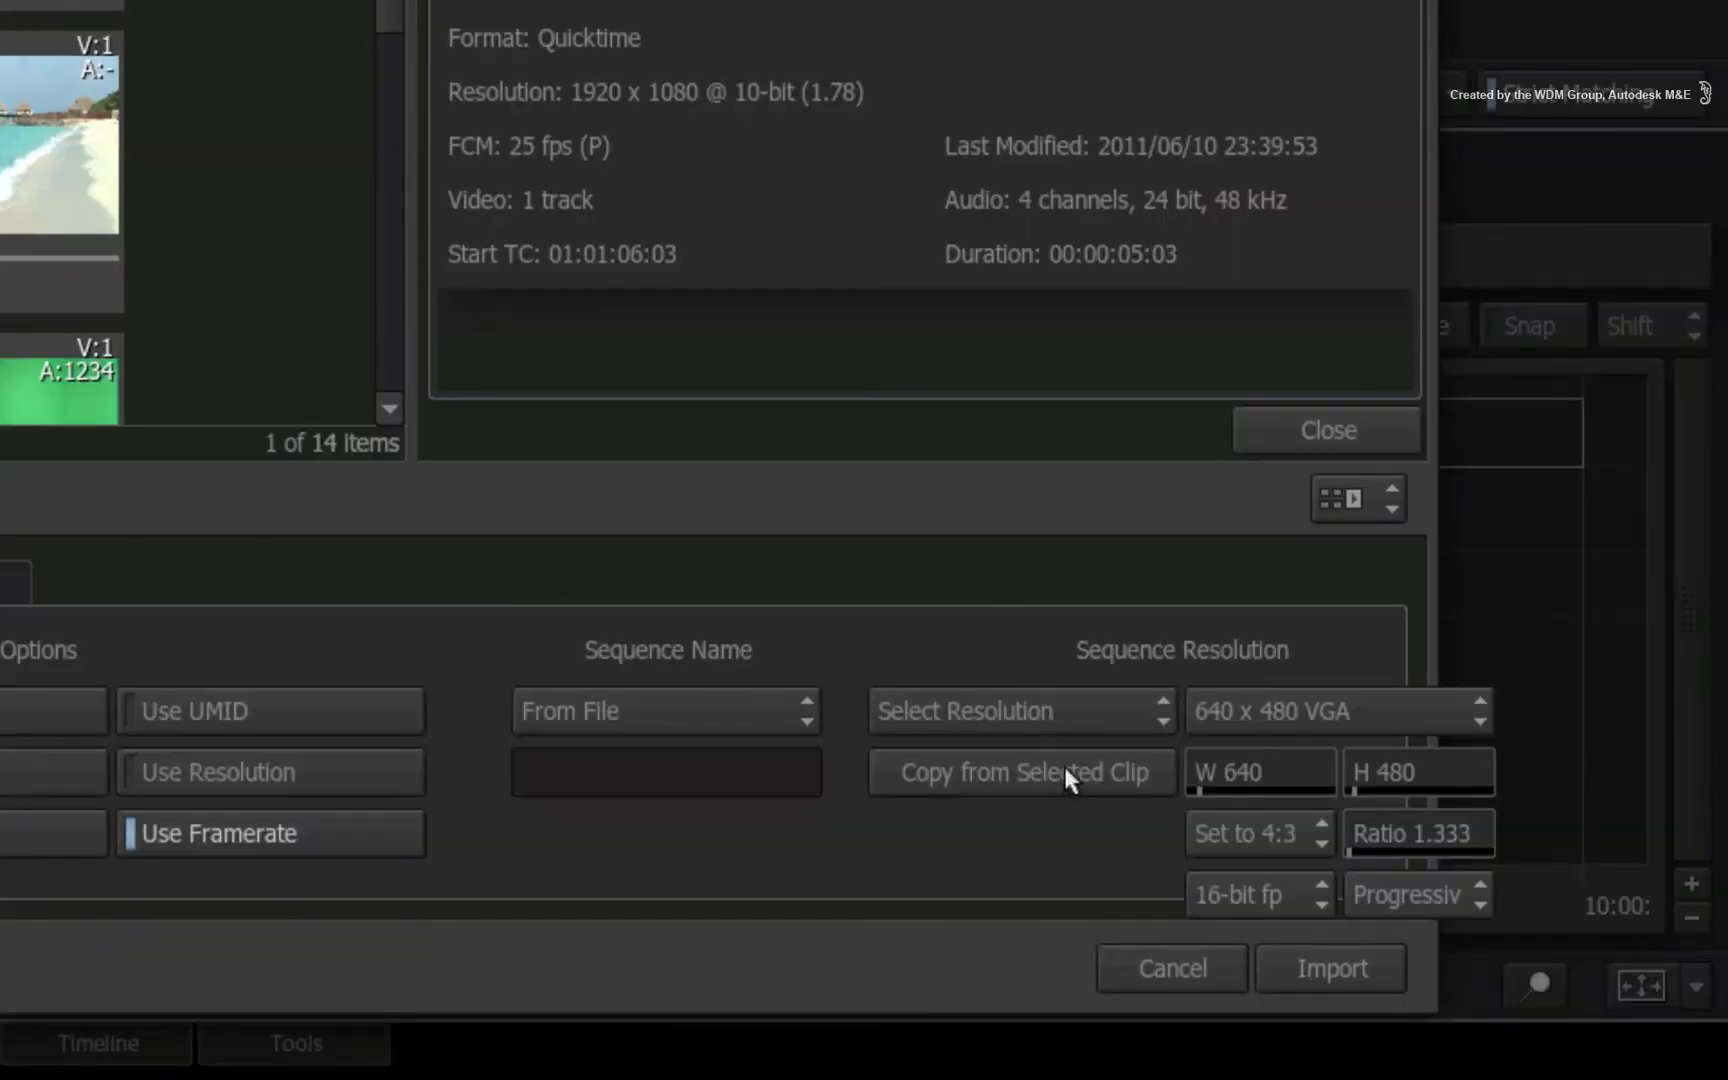
pyautogui.click(1064, 776)
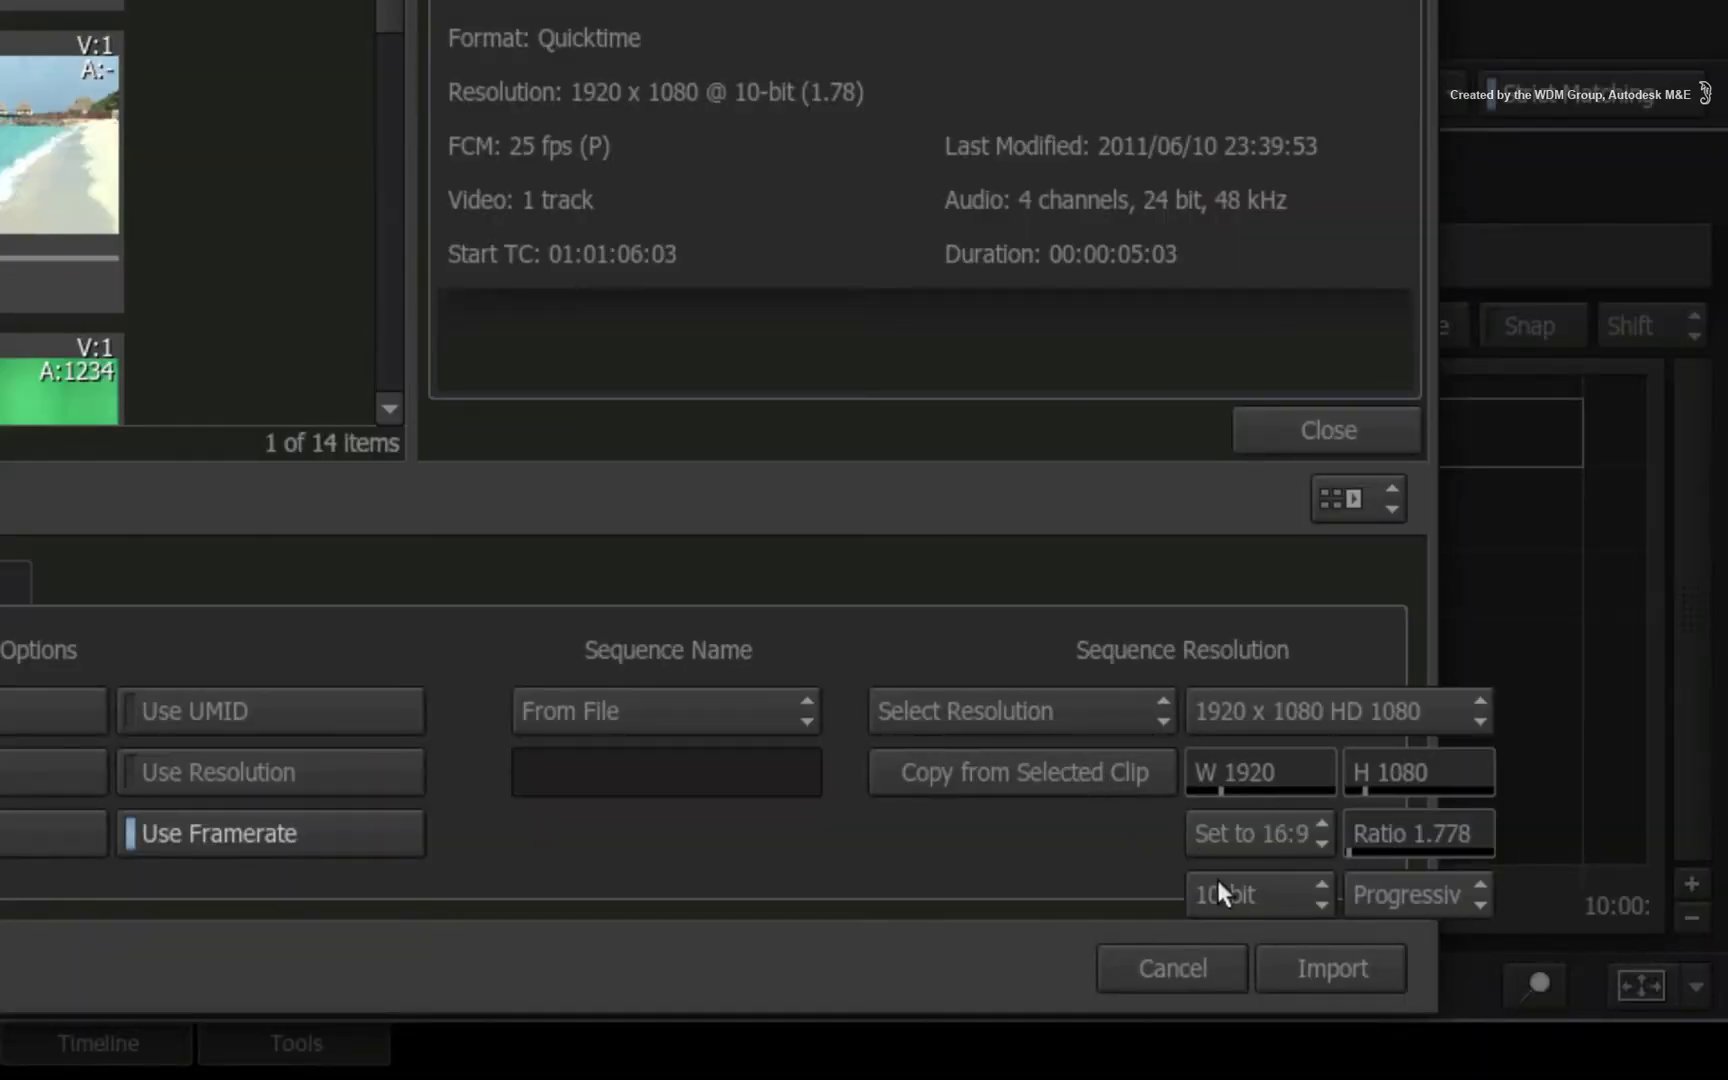
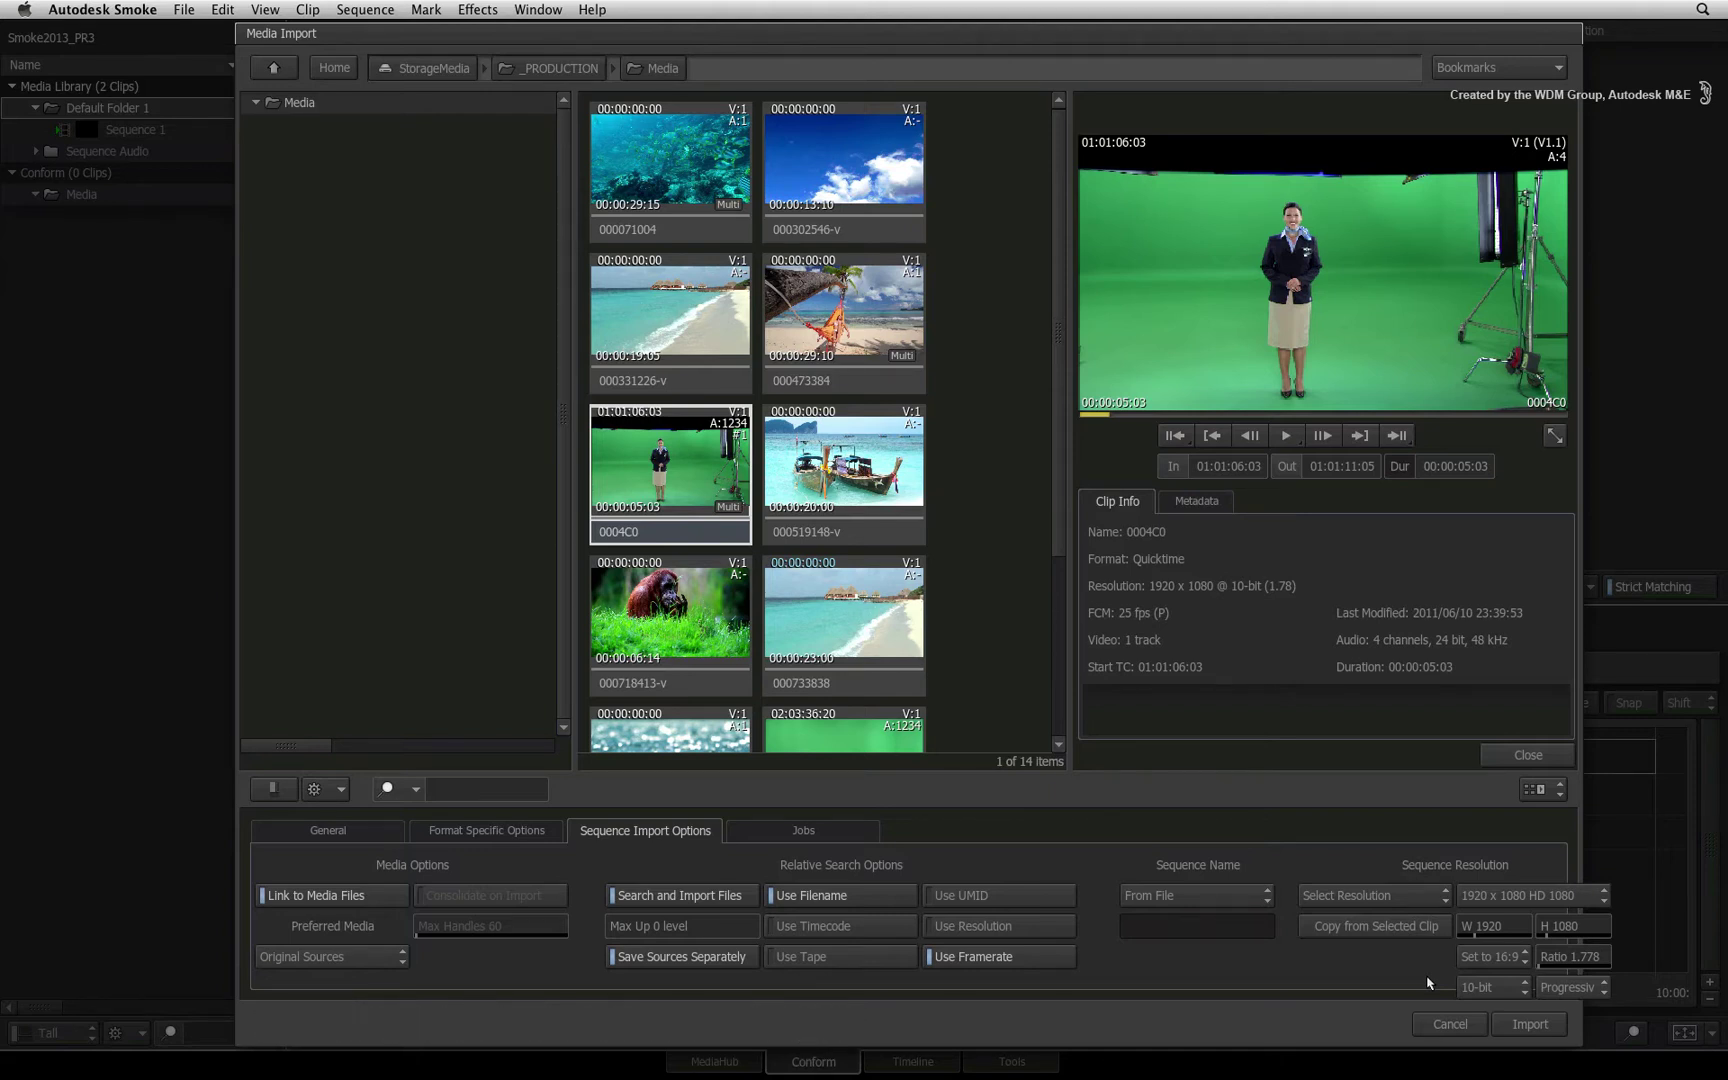
# Step: Return to the Sequence XML or AAF folder and reselect 787_offline.xml
pyautogui.click(274, 70)
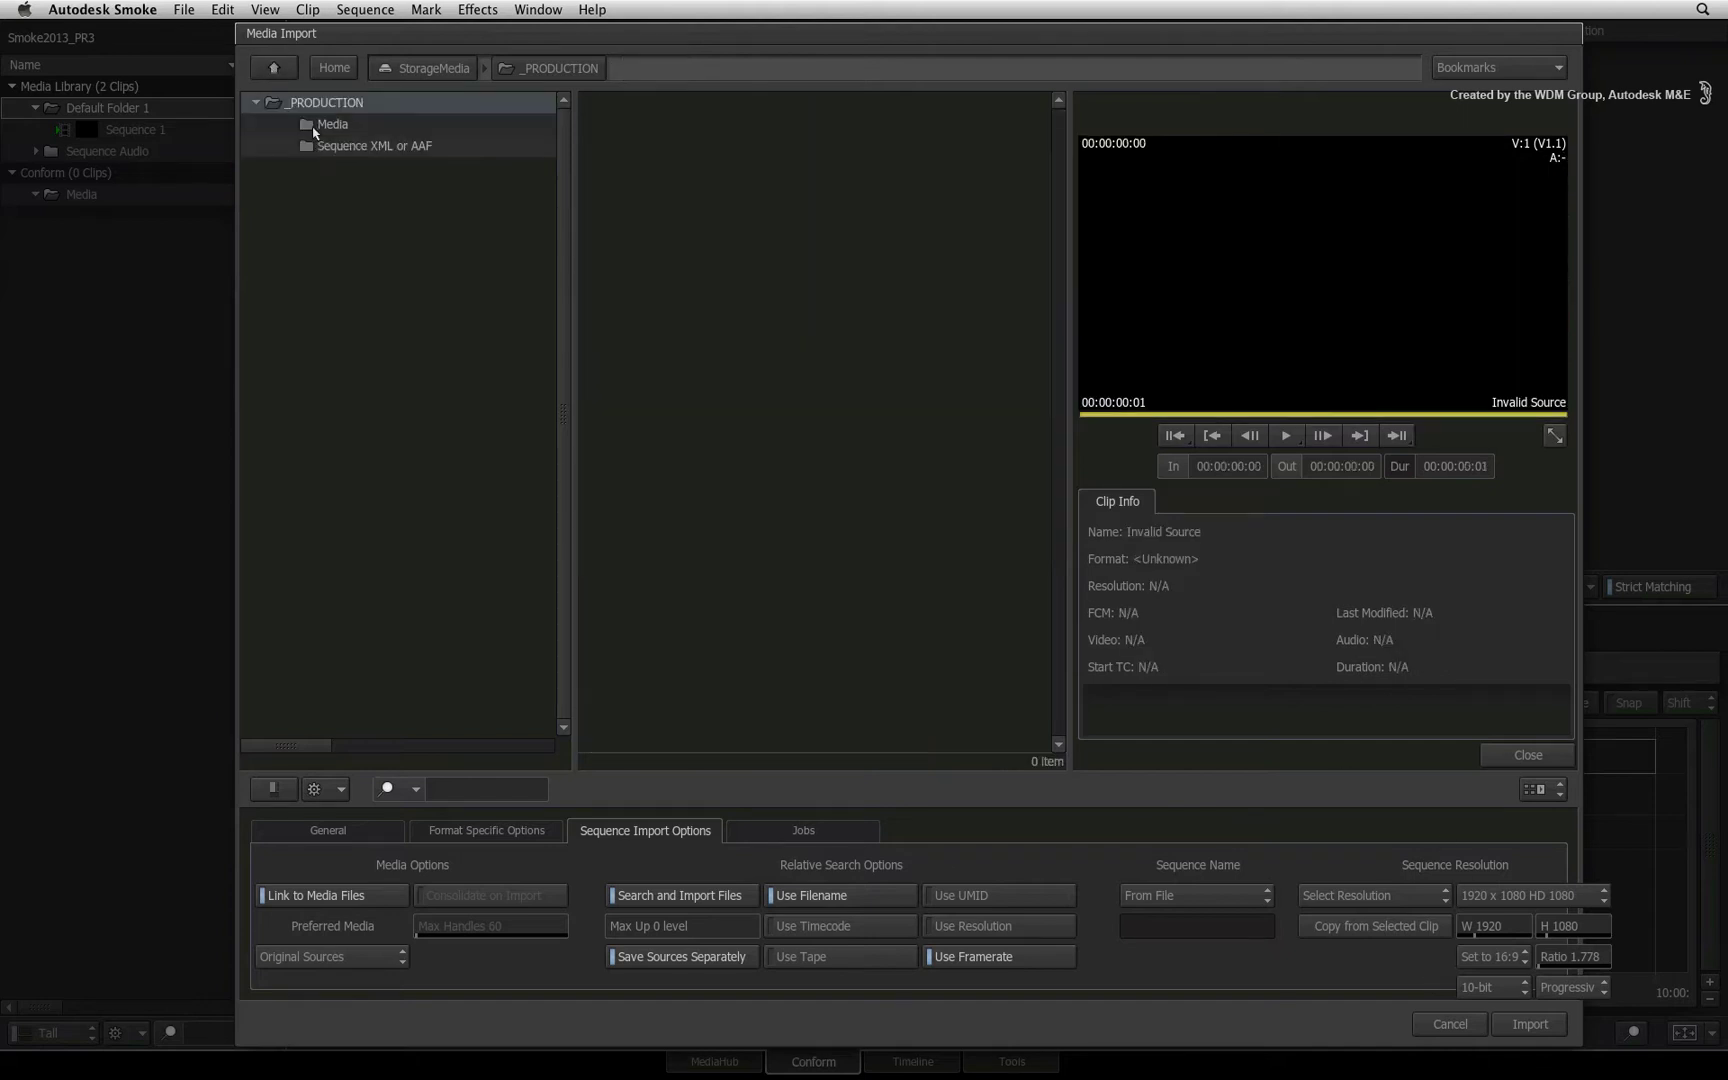
pyautogui.doubleClick(305, 146)
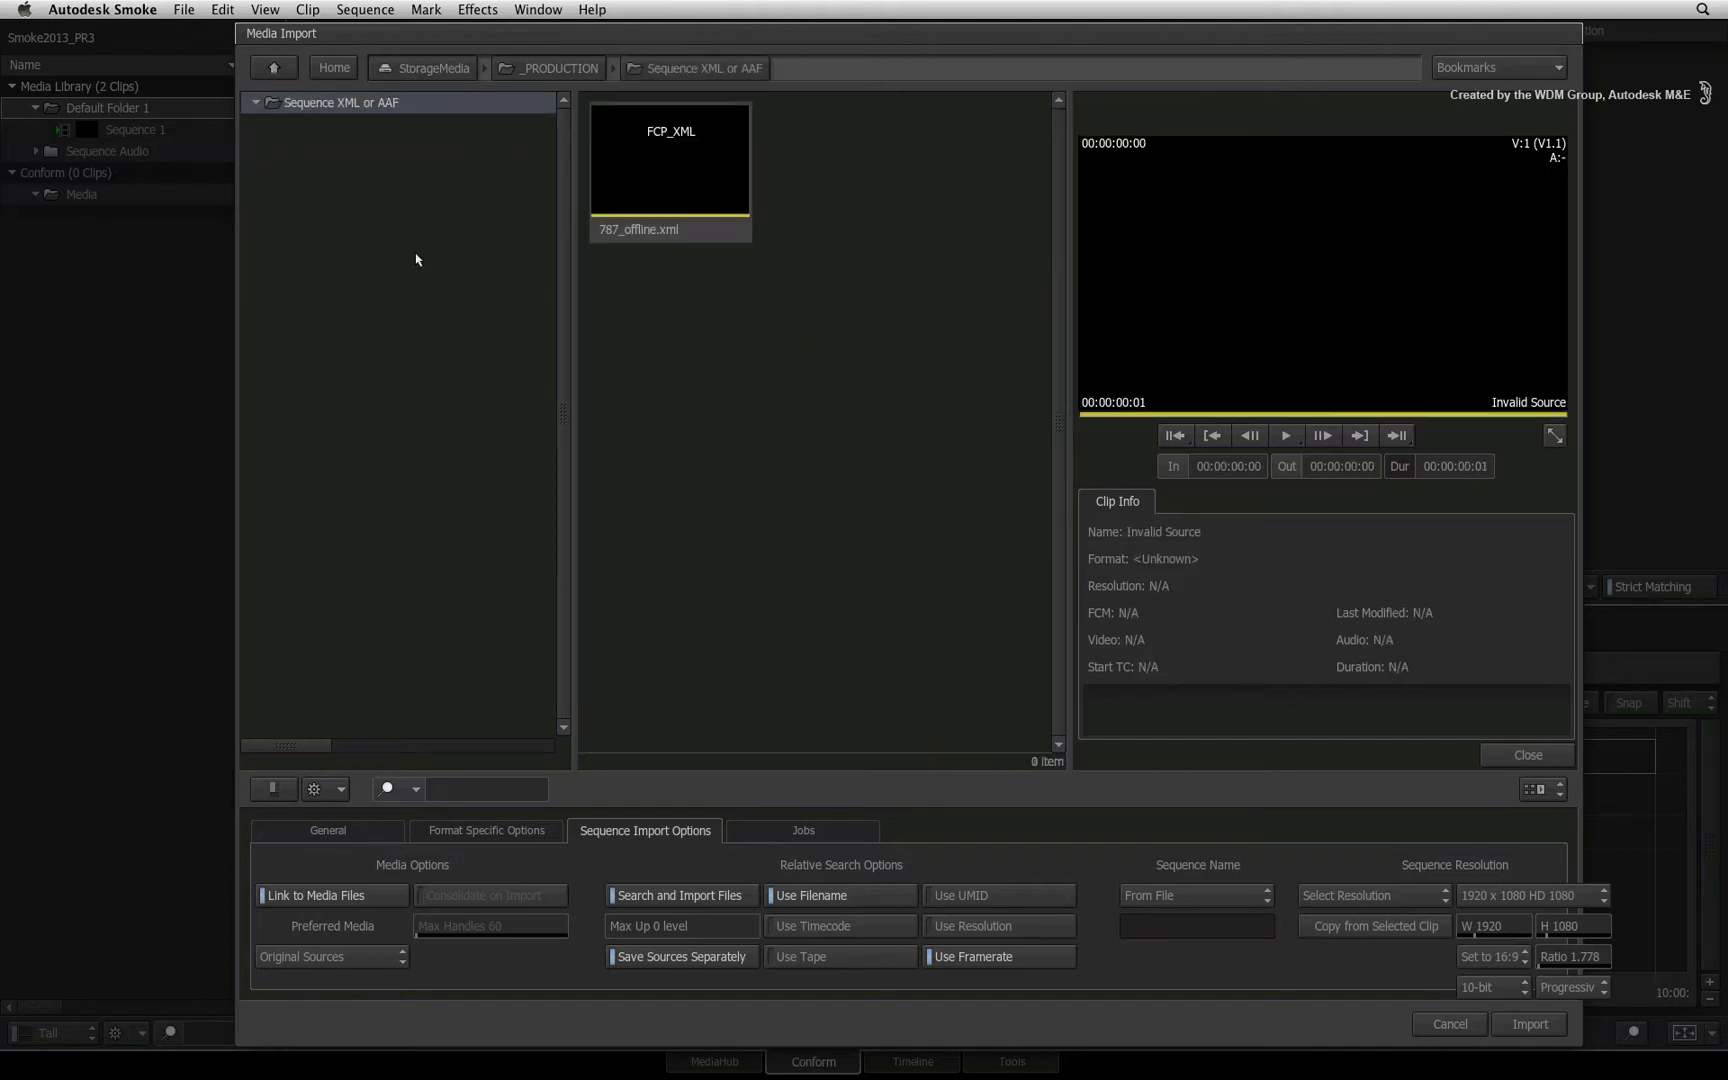
pyautogui.click(677, 237)
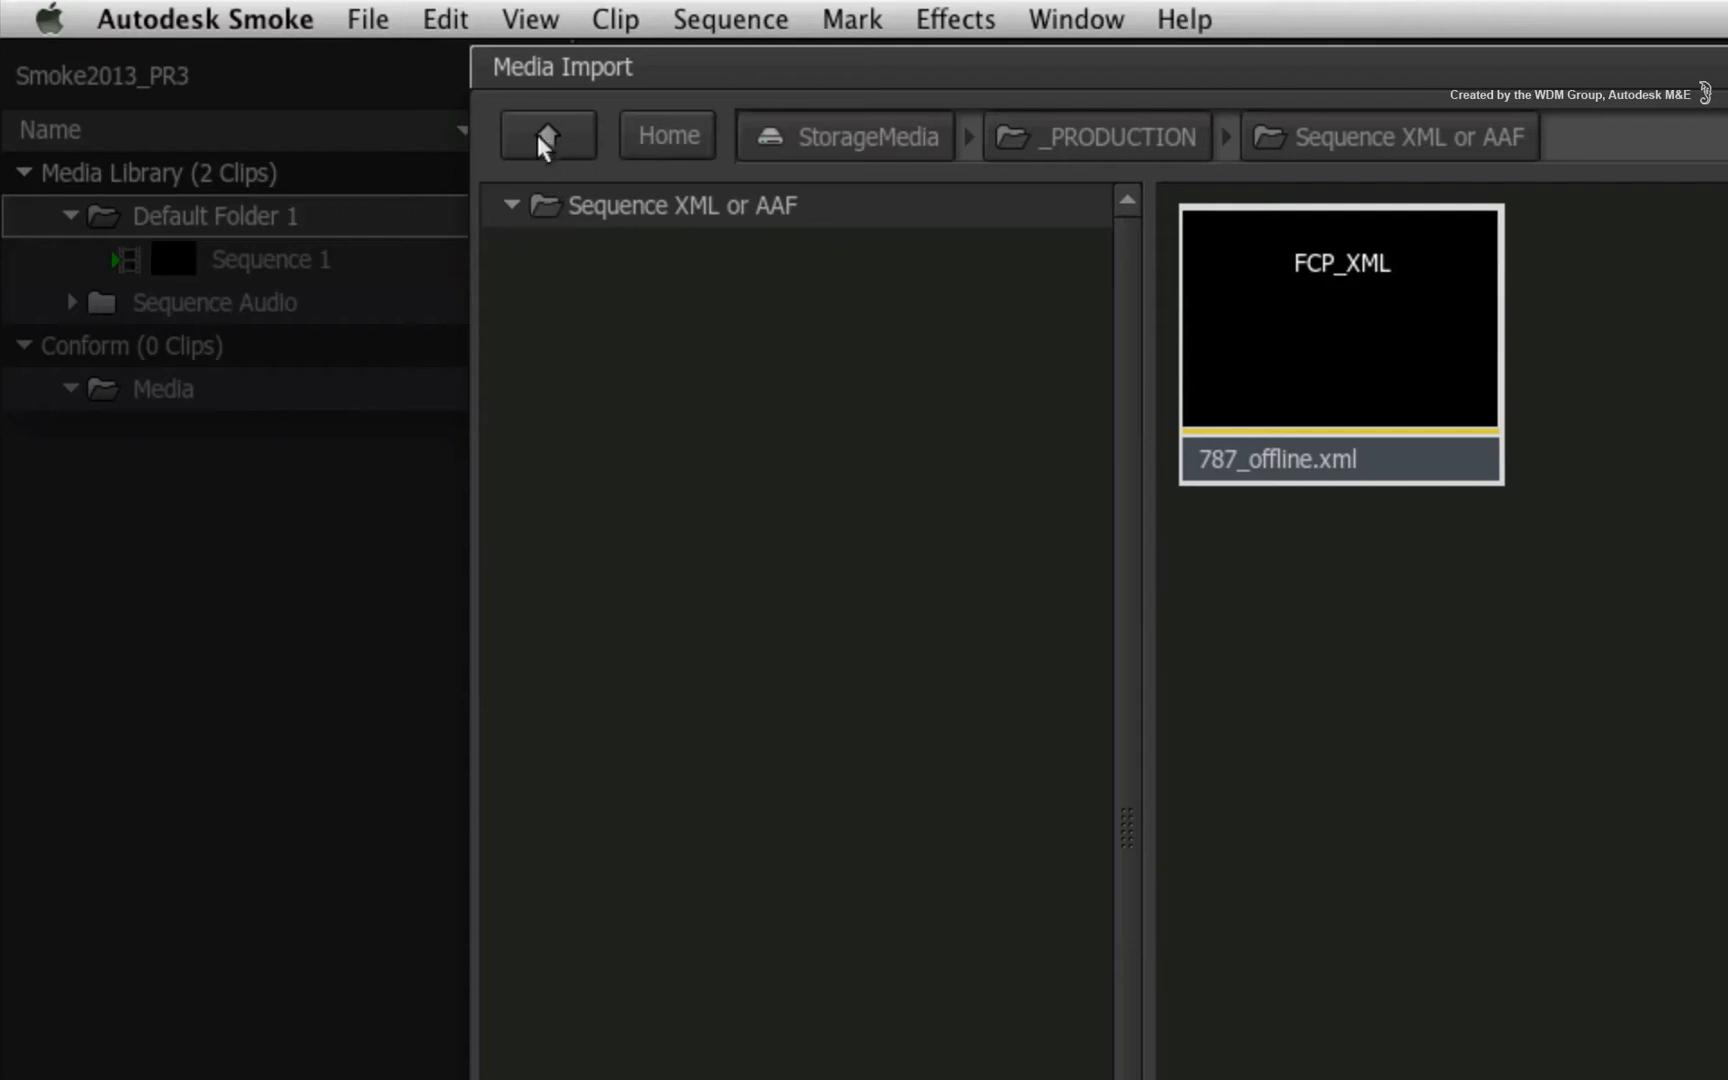
# Step: Go up to the _PRODUCTION folder and set the relative search option Max Up to 1 level
pyautogui.click(545, 140)
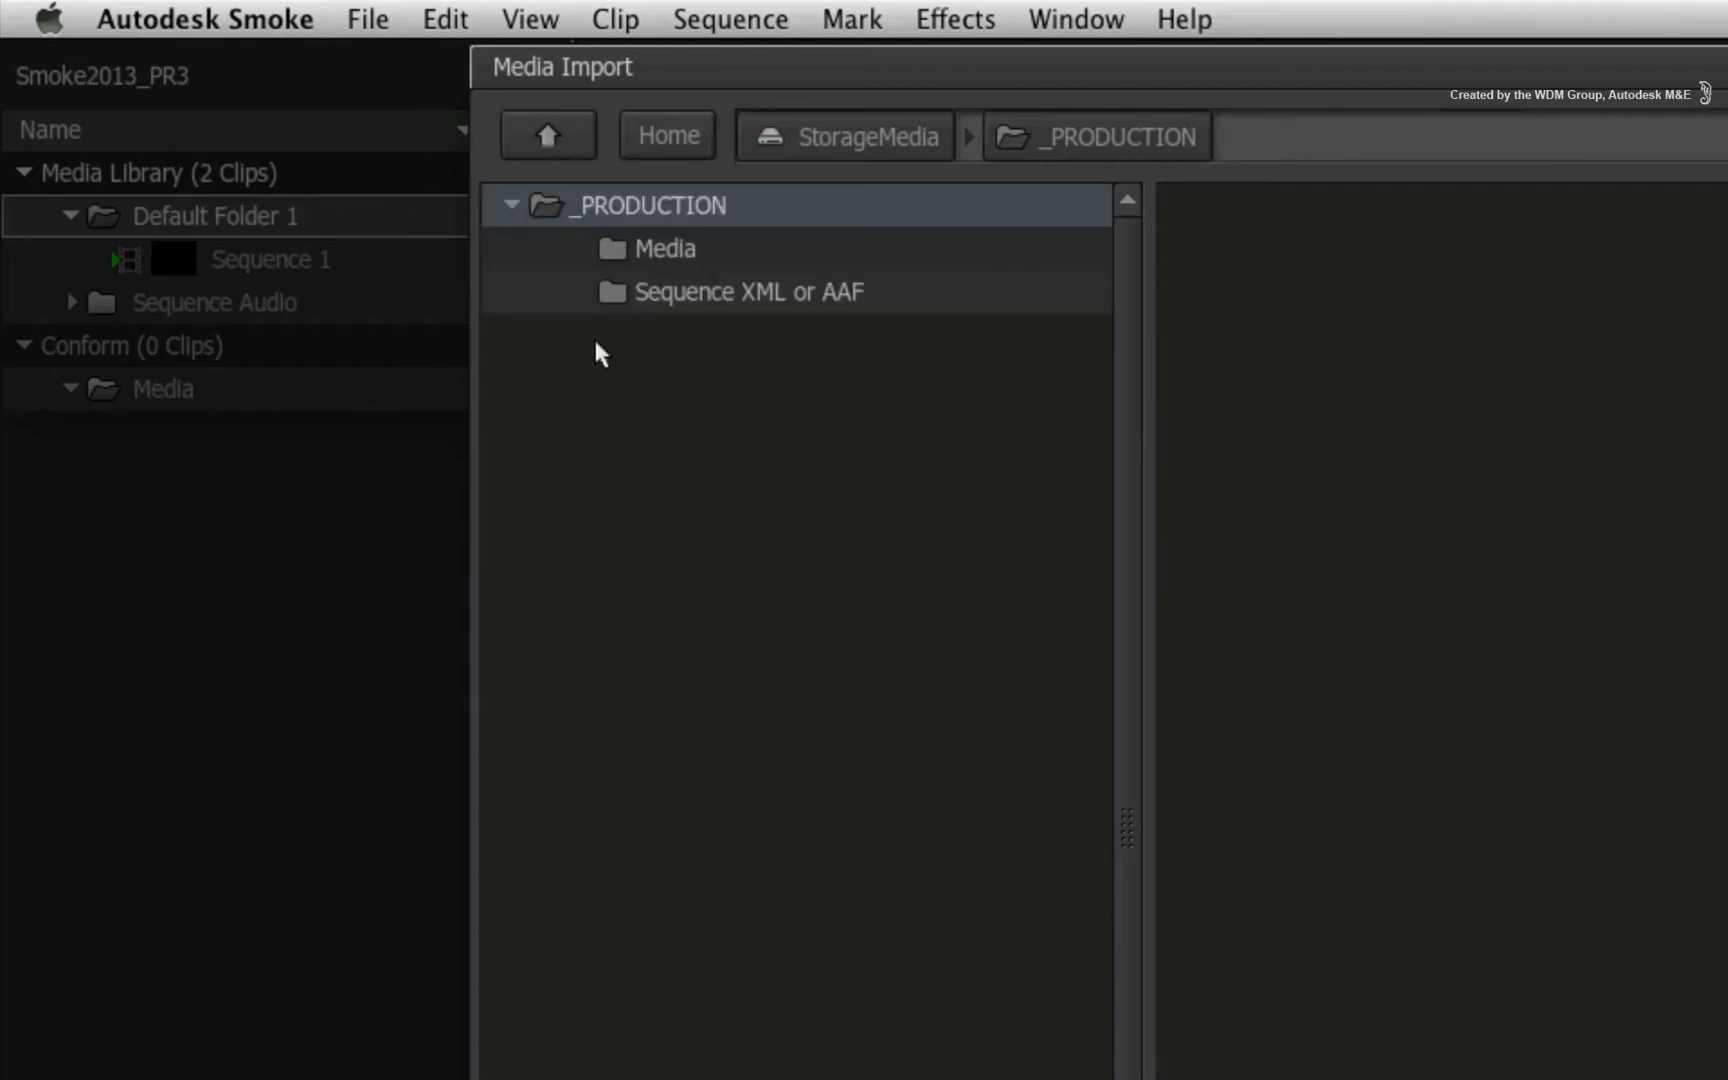
pyautogui.click(608, 248)
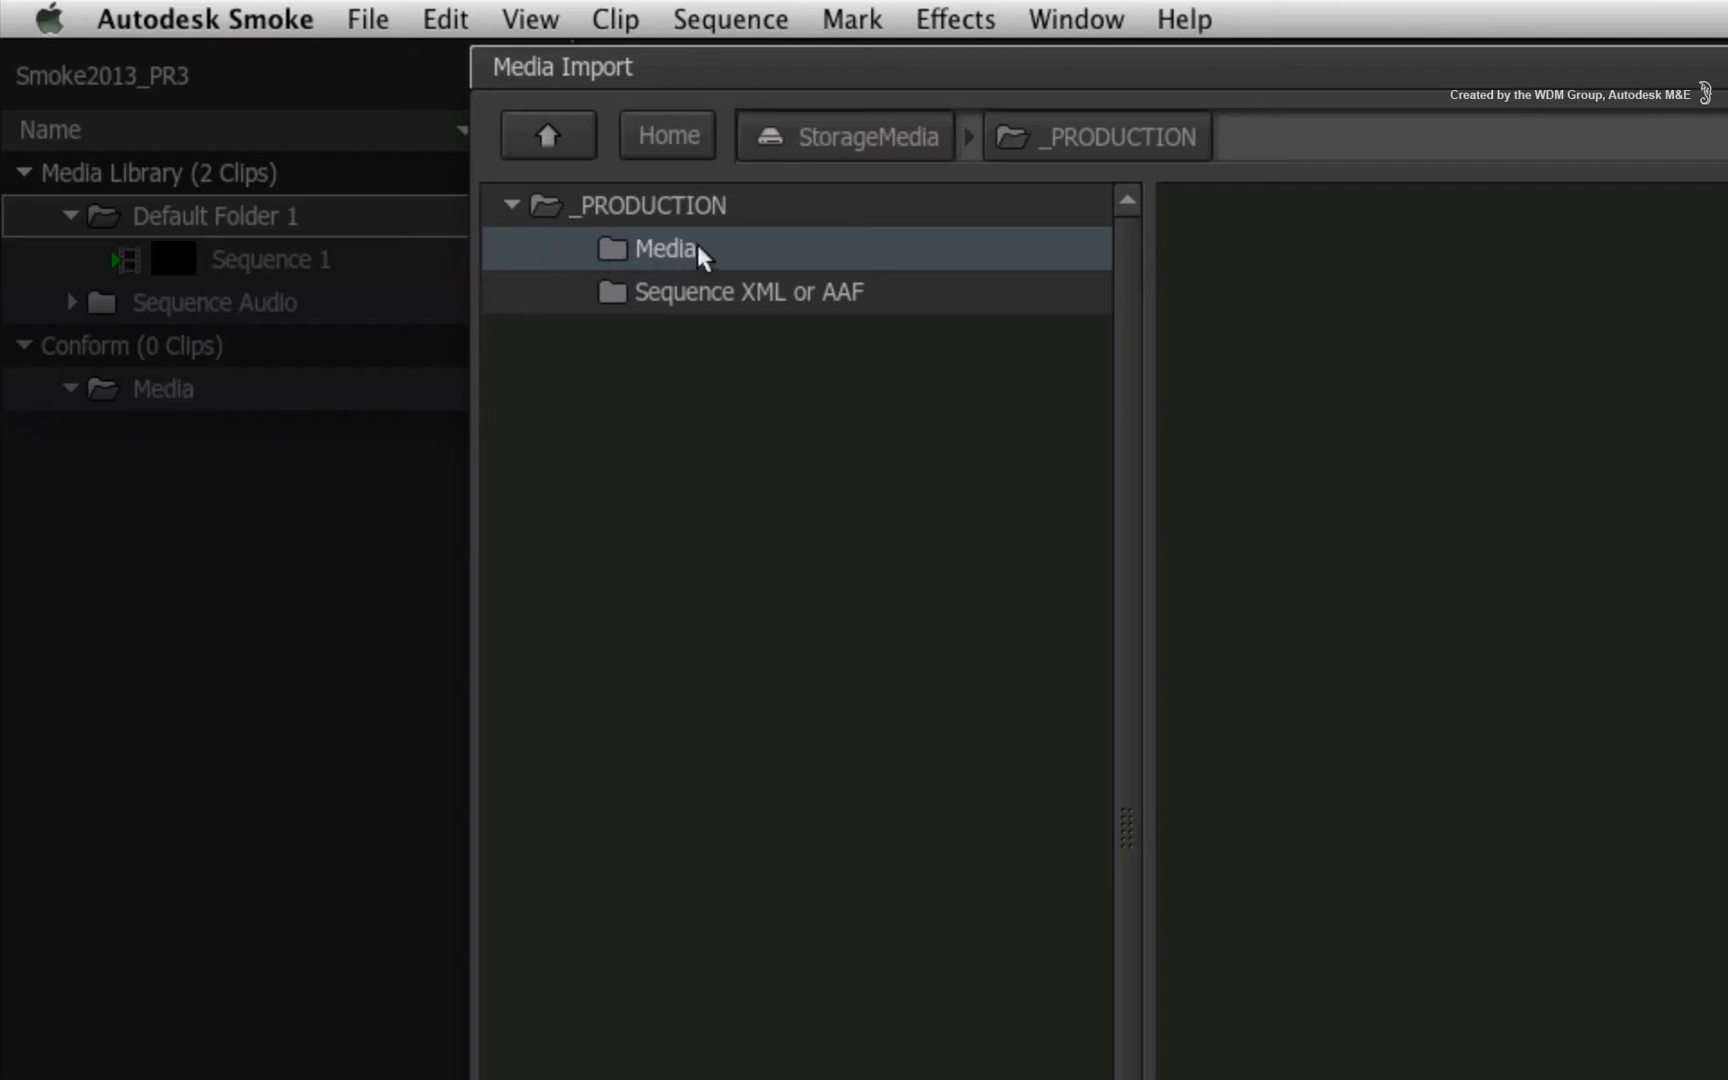
pyautogui.click(606, 294)
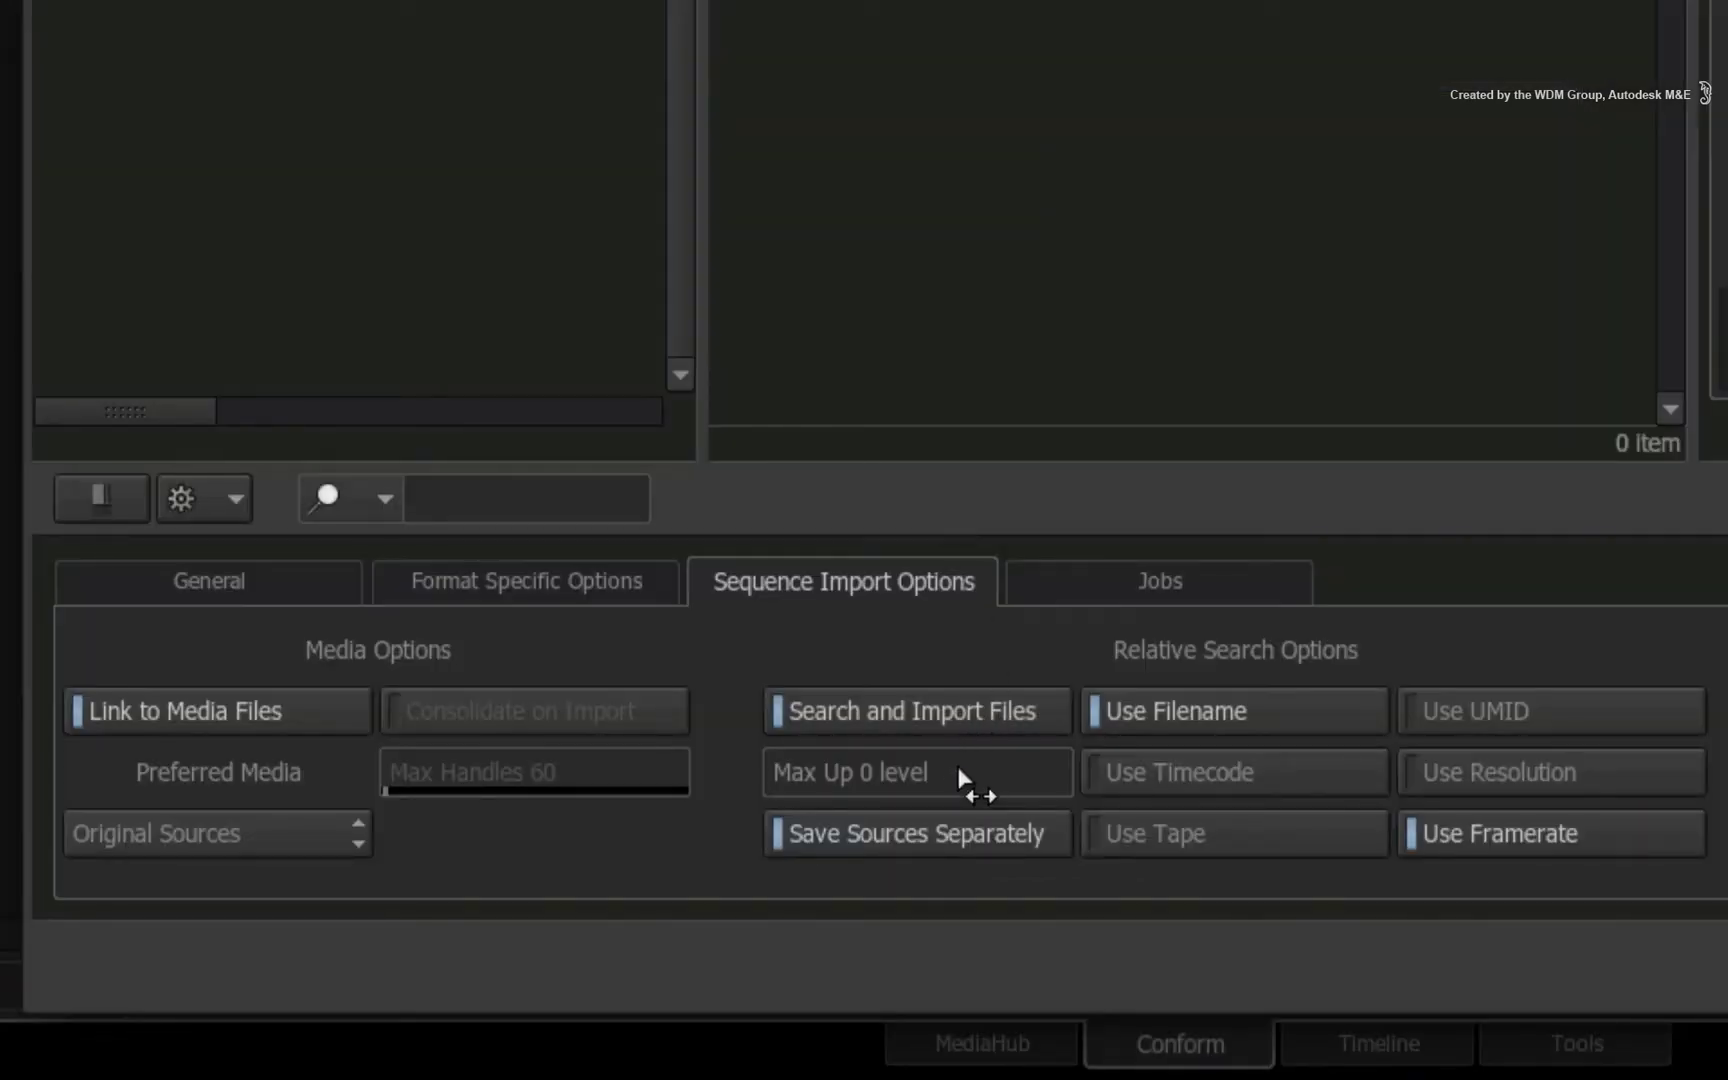
pyautogui.click(703, 927)
pyautogui.write('1')
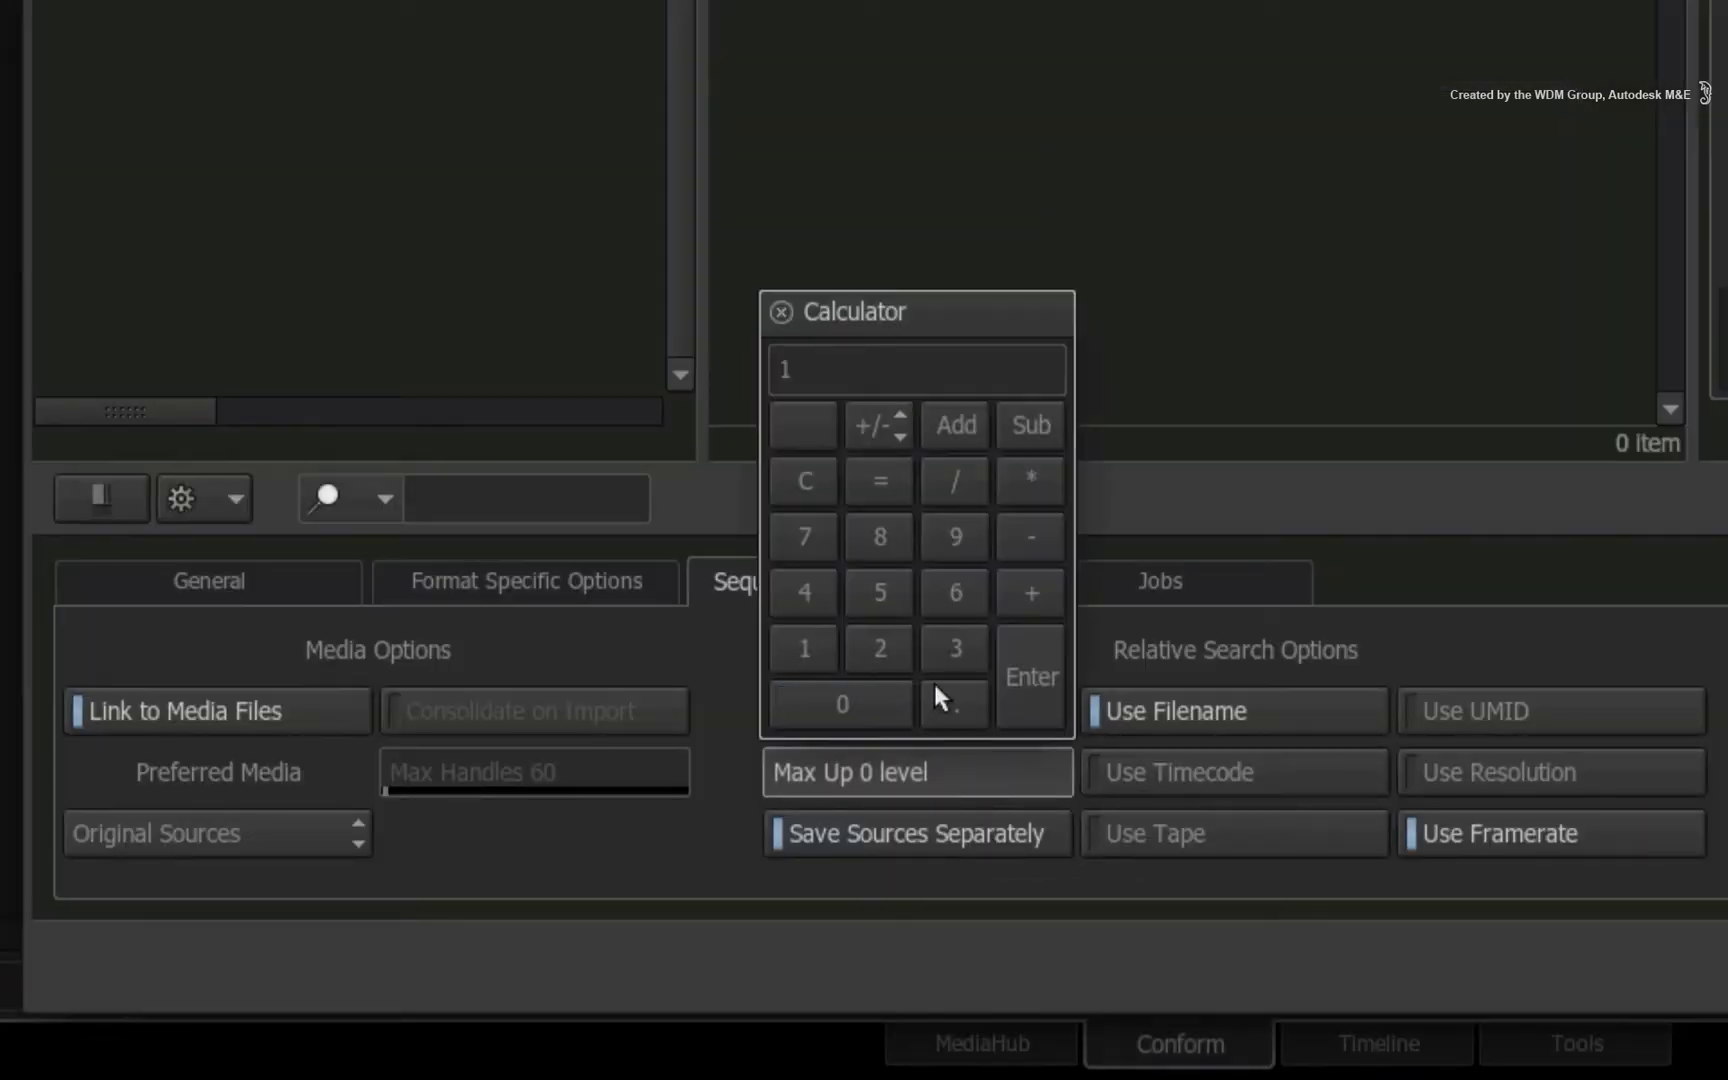
pyautogui.click(1037, 678)
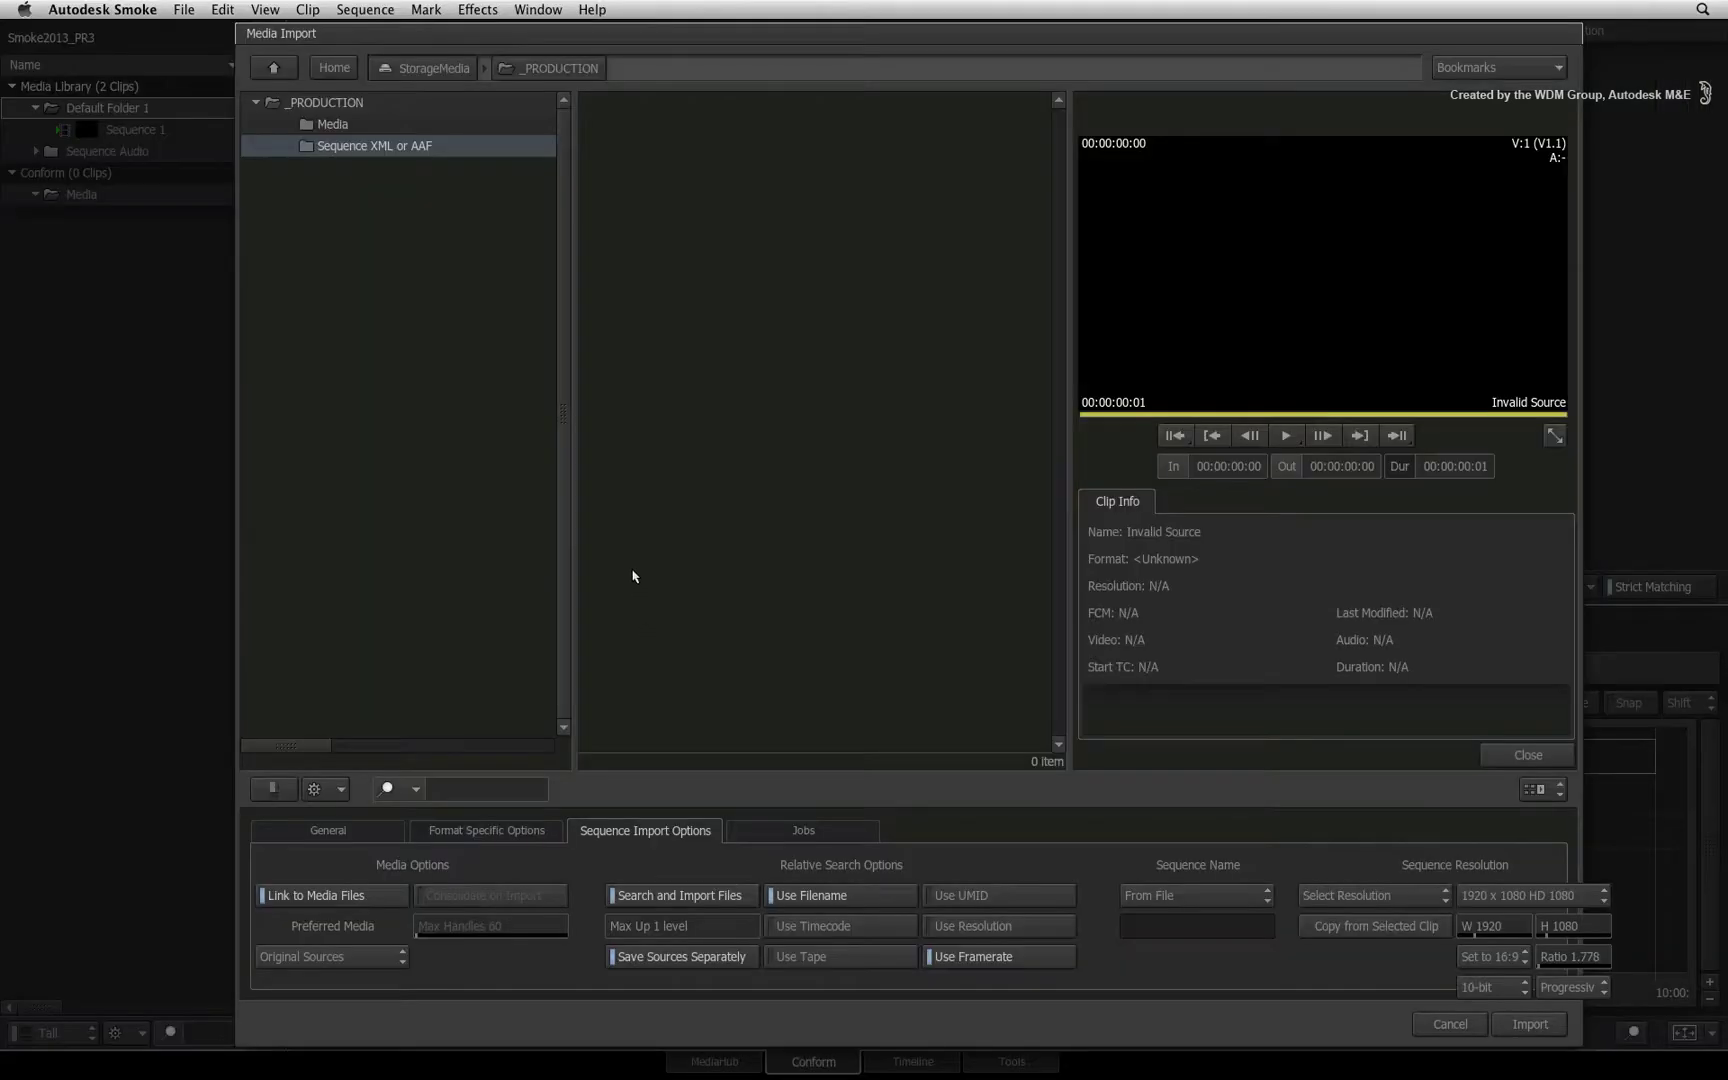
# Step: Import 787_offline.xml from the Sequence XML or AAF folder with the configured sequence import options
pyautogui.doubleClick(308, 146)
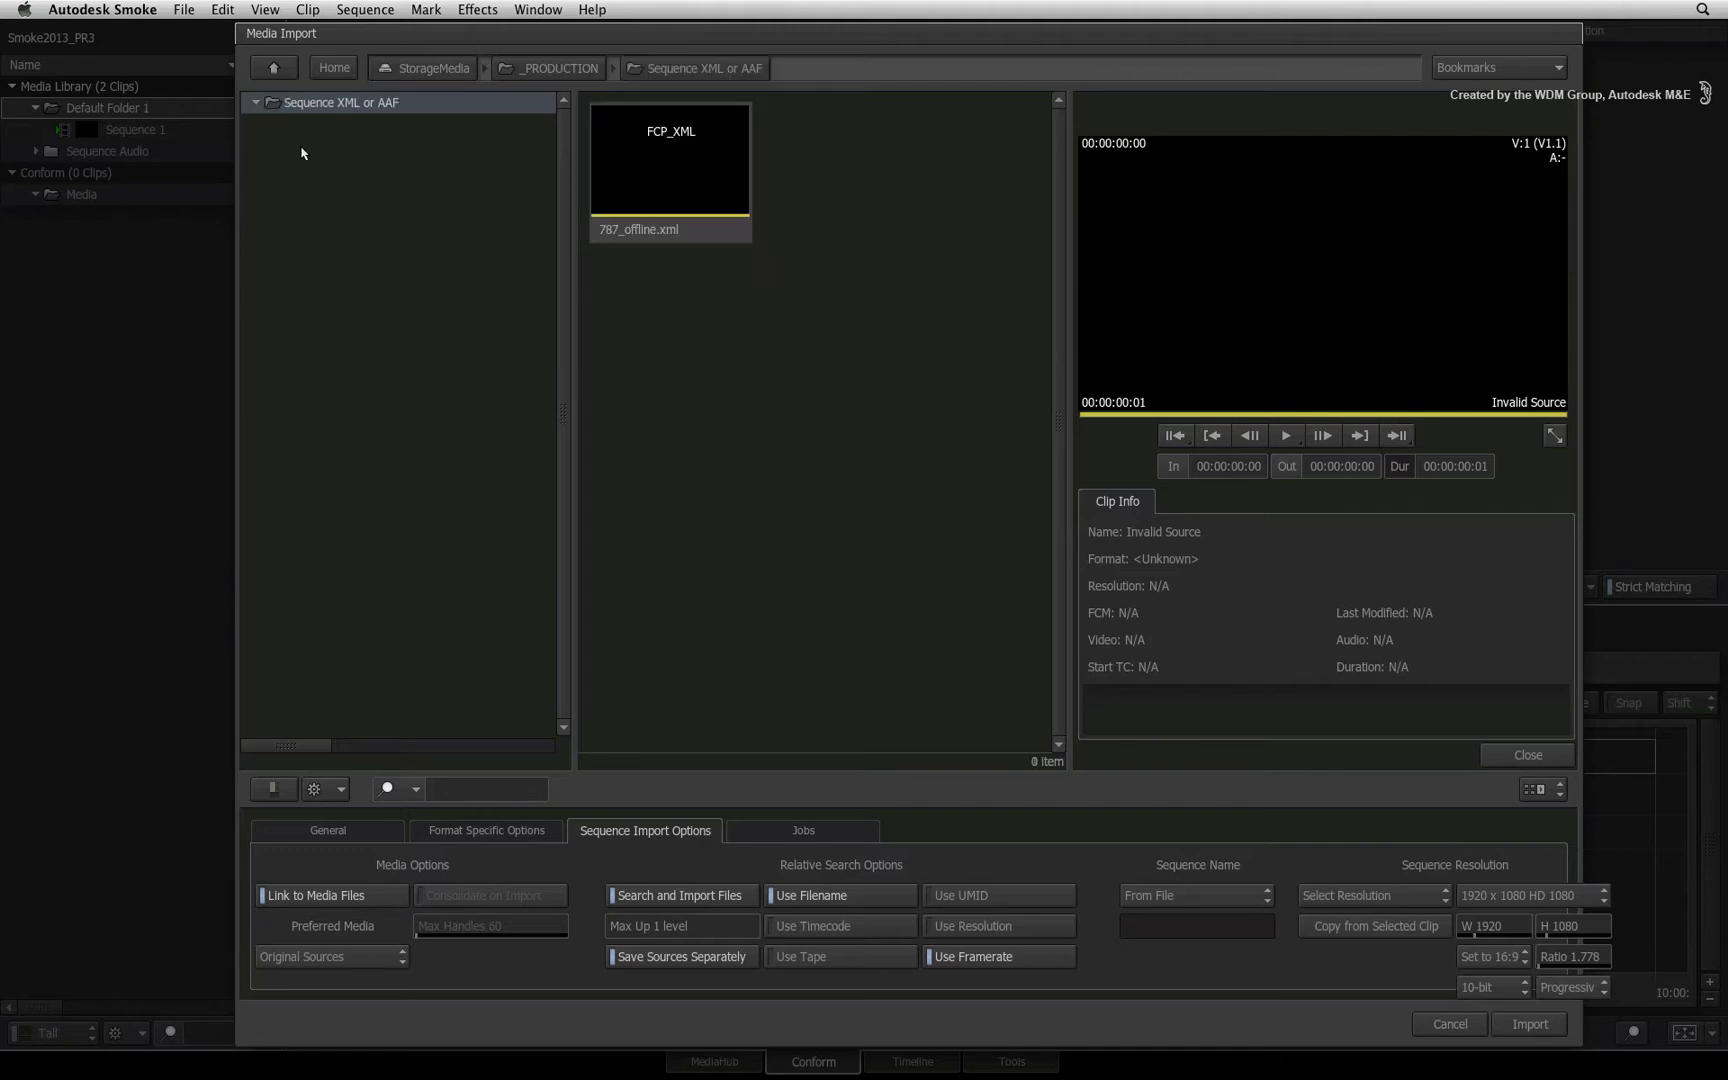
pyautogui.click(730, 225)
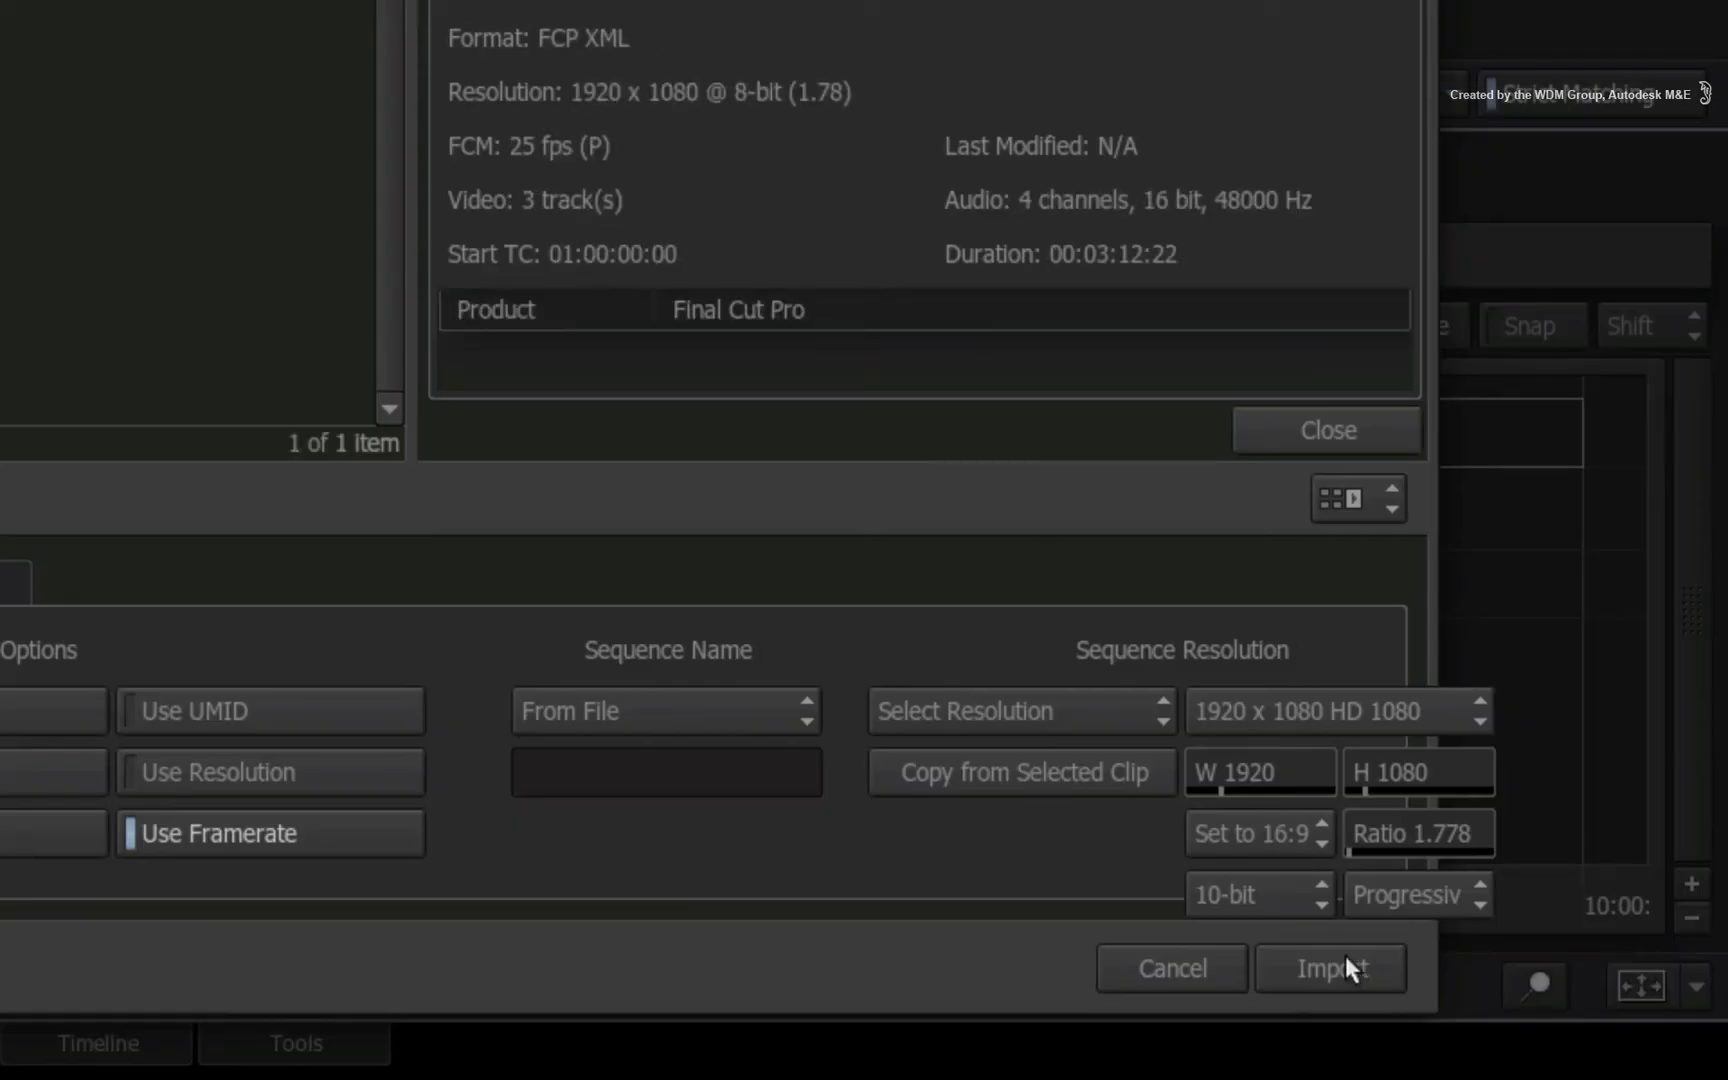
pyautogui.click(1347, 956)
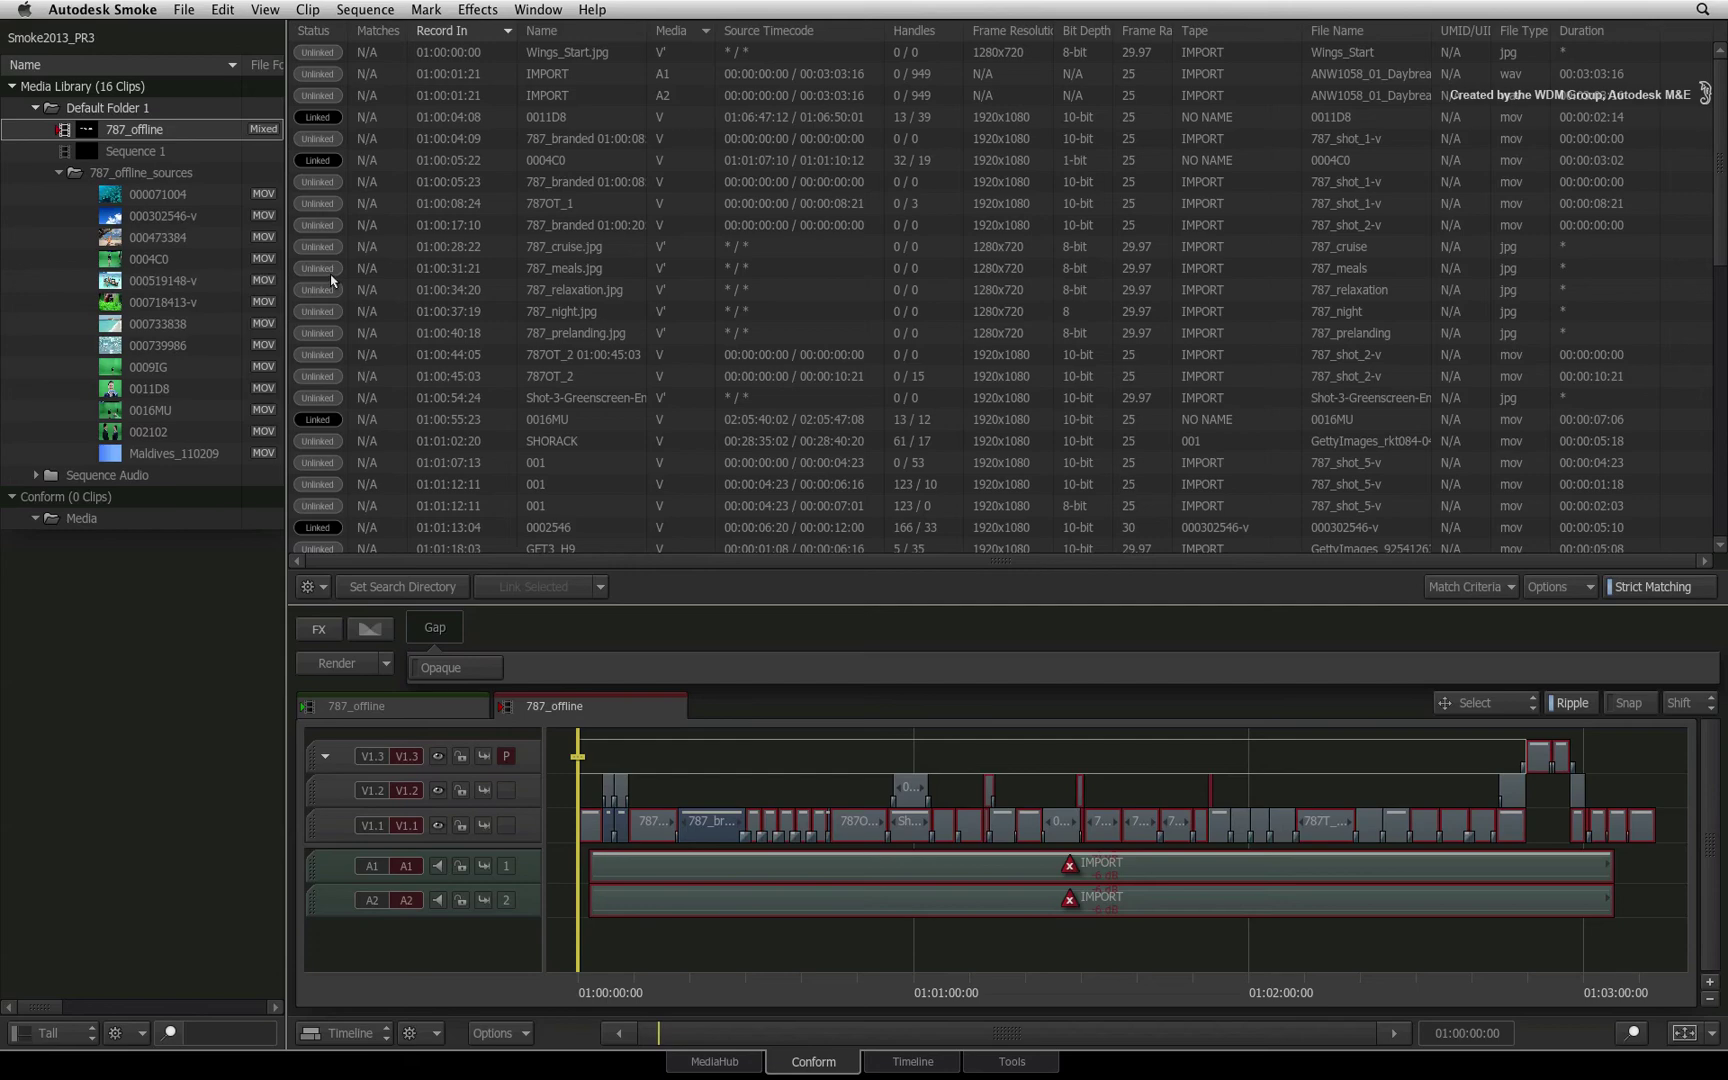
# Step: Hide the linked clips in the Conform list and look through the remaining unlinked entries
pyautogui.click(1558, 588)
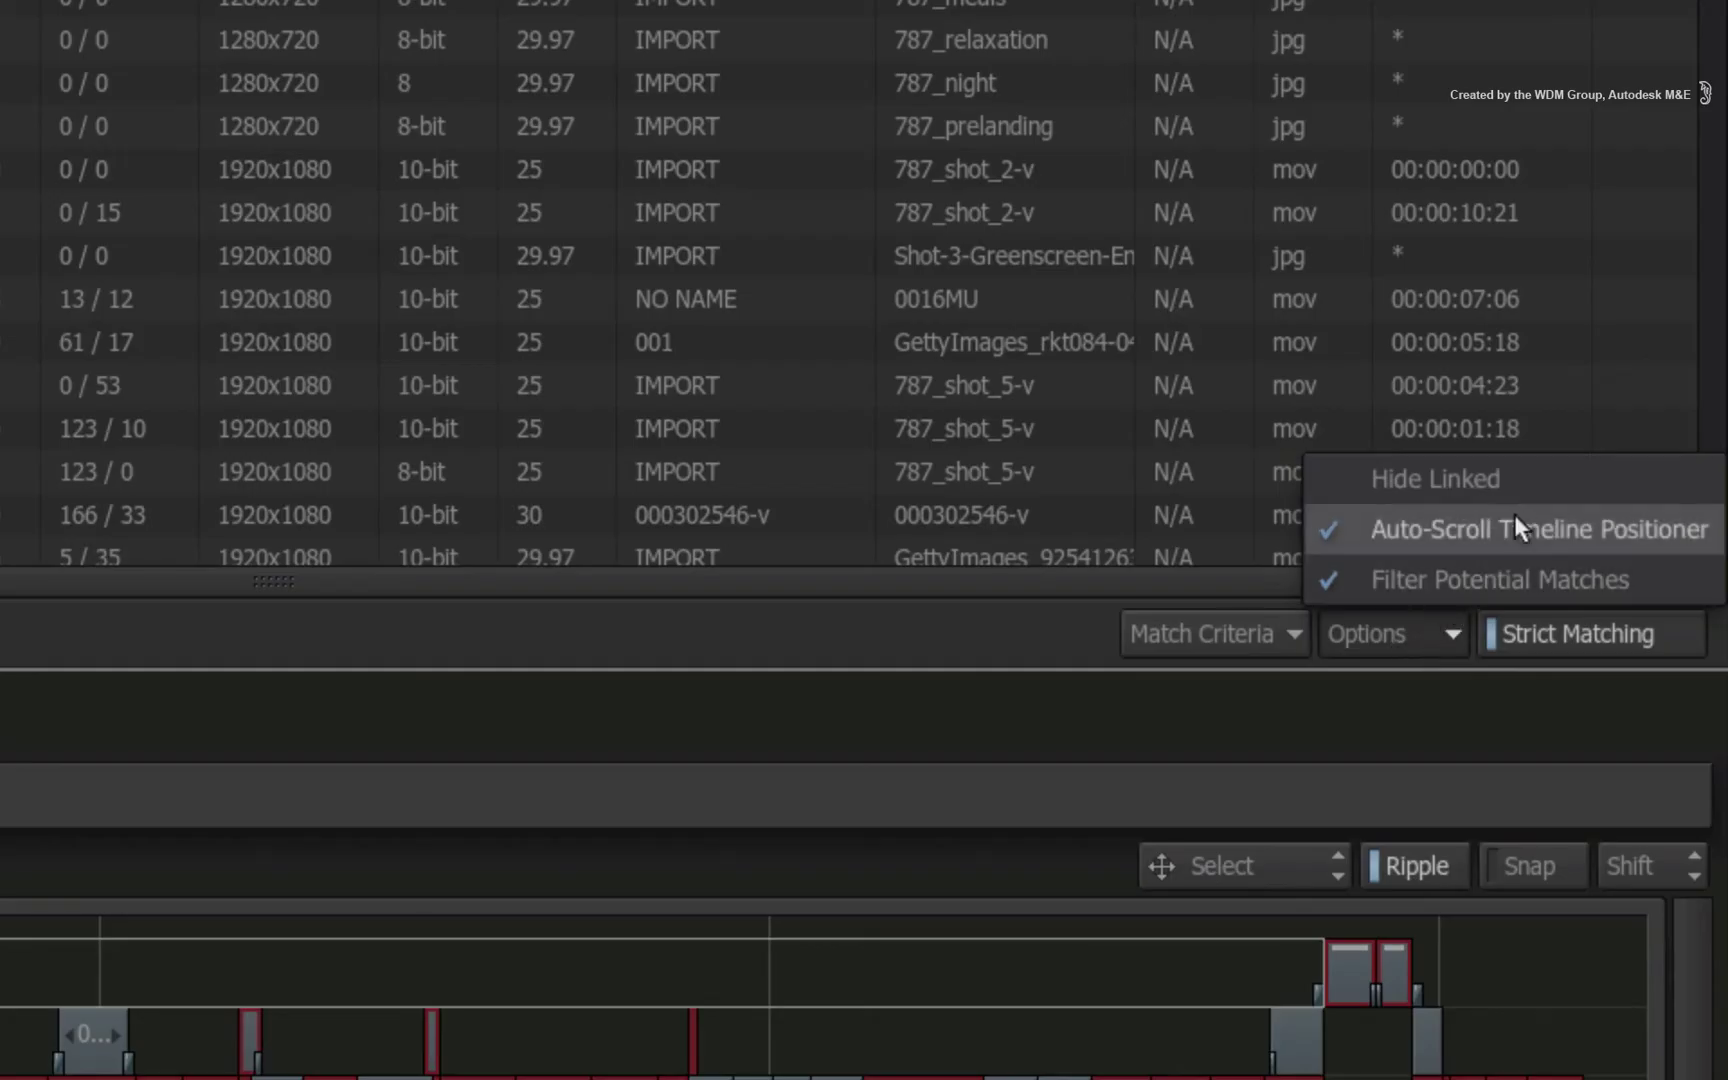
pyautogui.click(1534, 482)
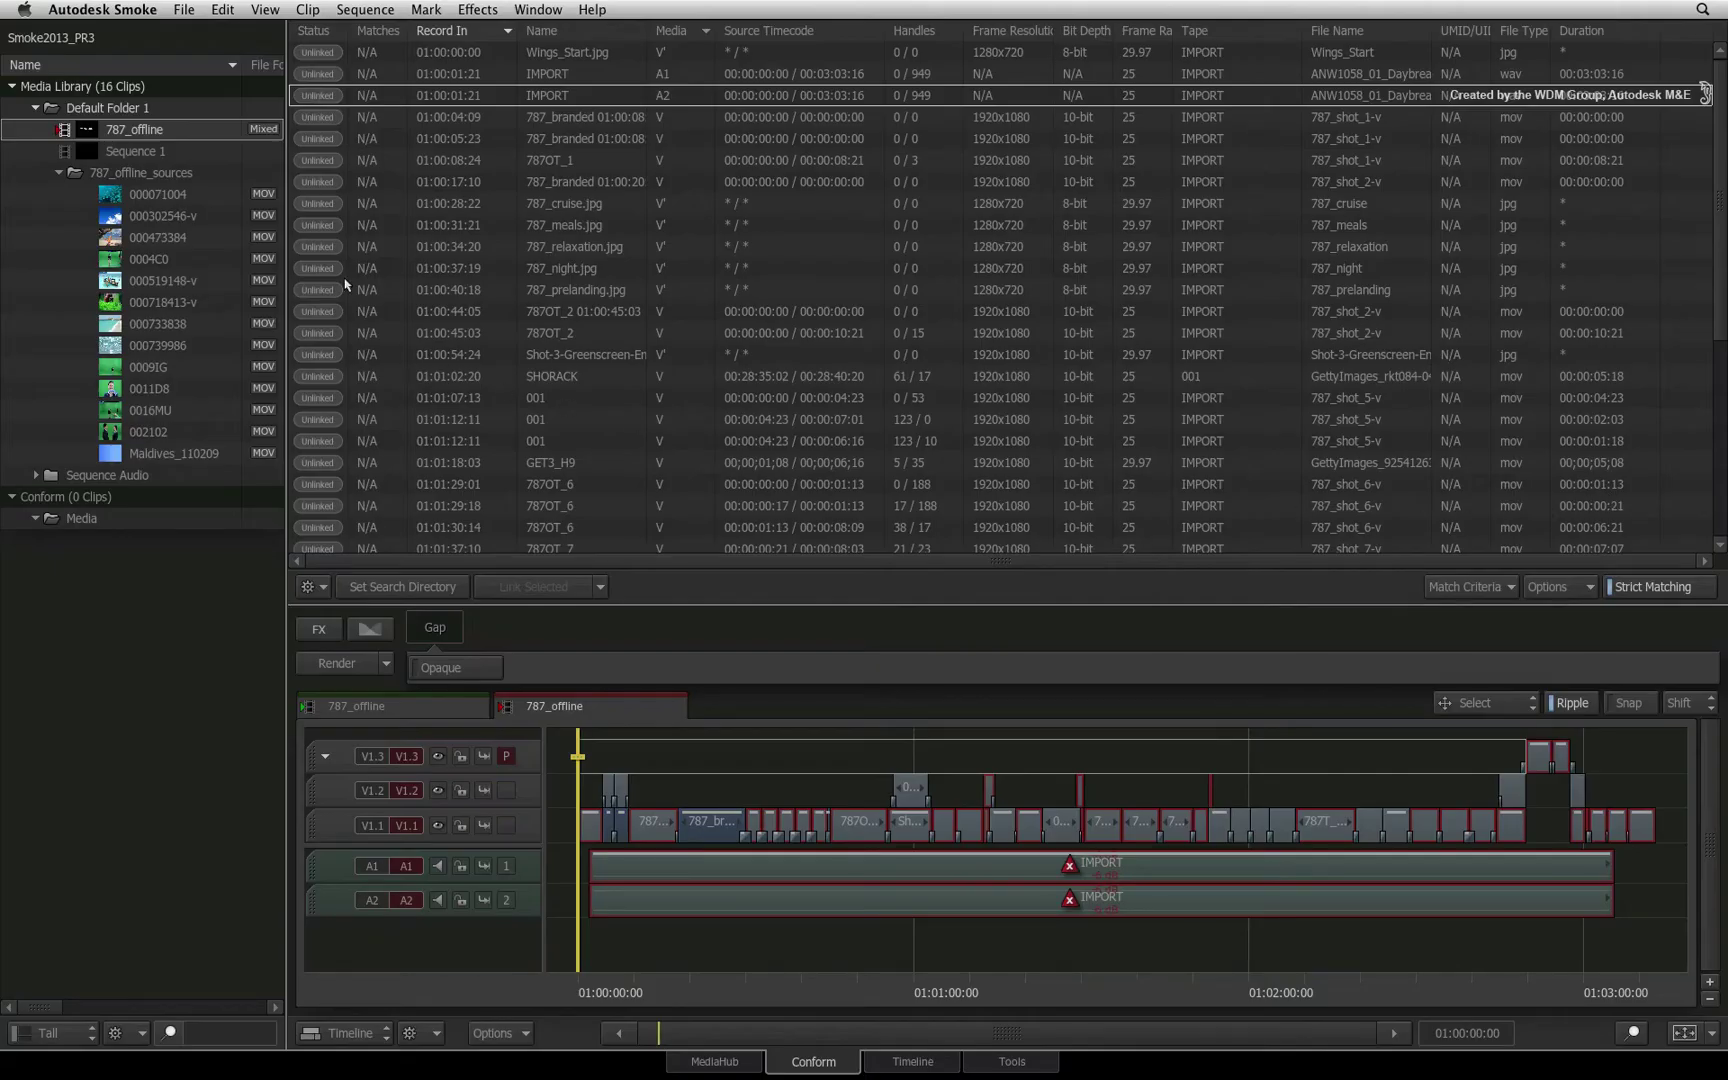
pyautogui.scroll(-5, 1720, 150)
pyautogui.scroll(5, 1722, 90)
# Step: Load Sequence 1 from Default Folder 1 as the source beside the 787_offline sequence
pyautogui.click(67, 130)
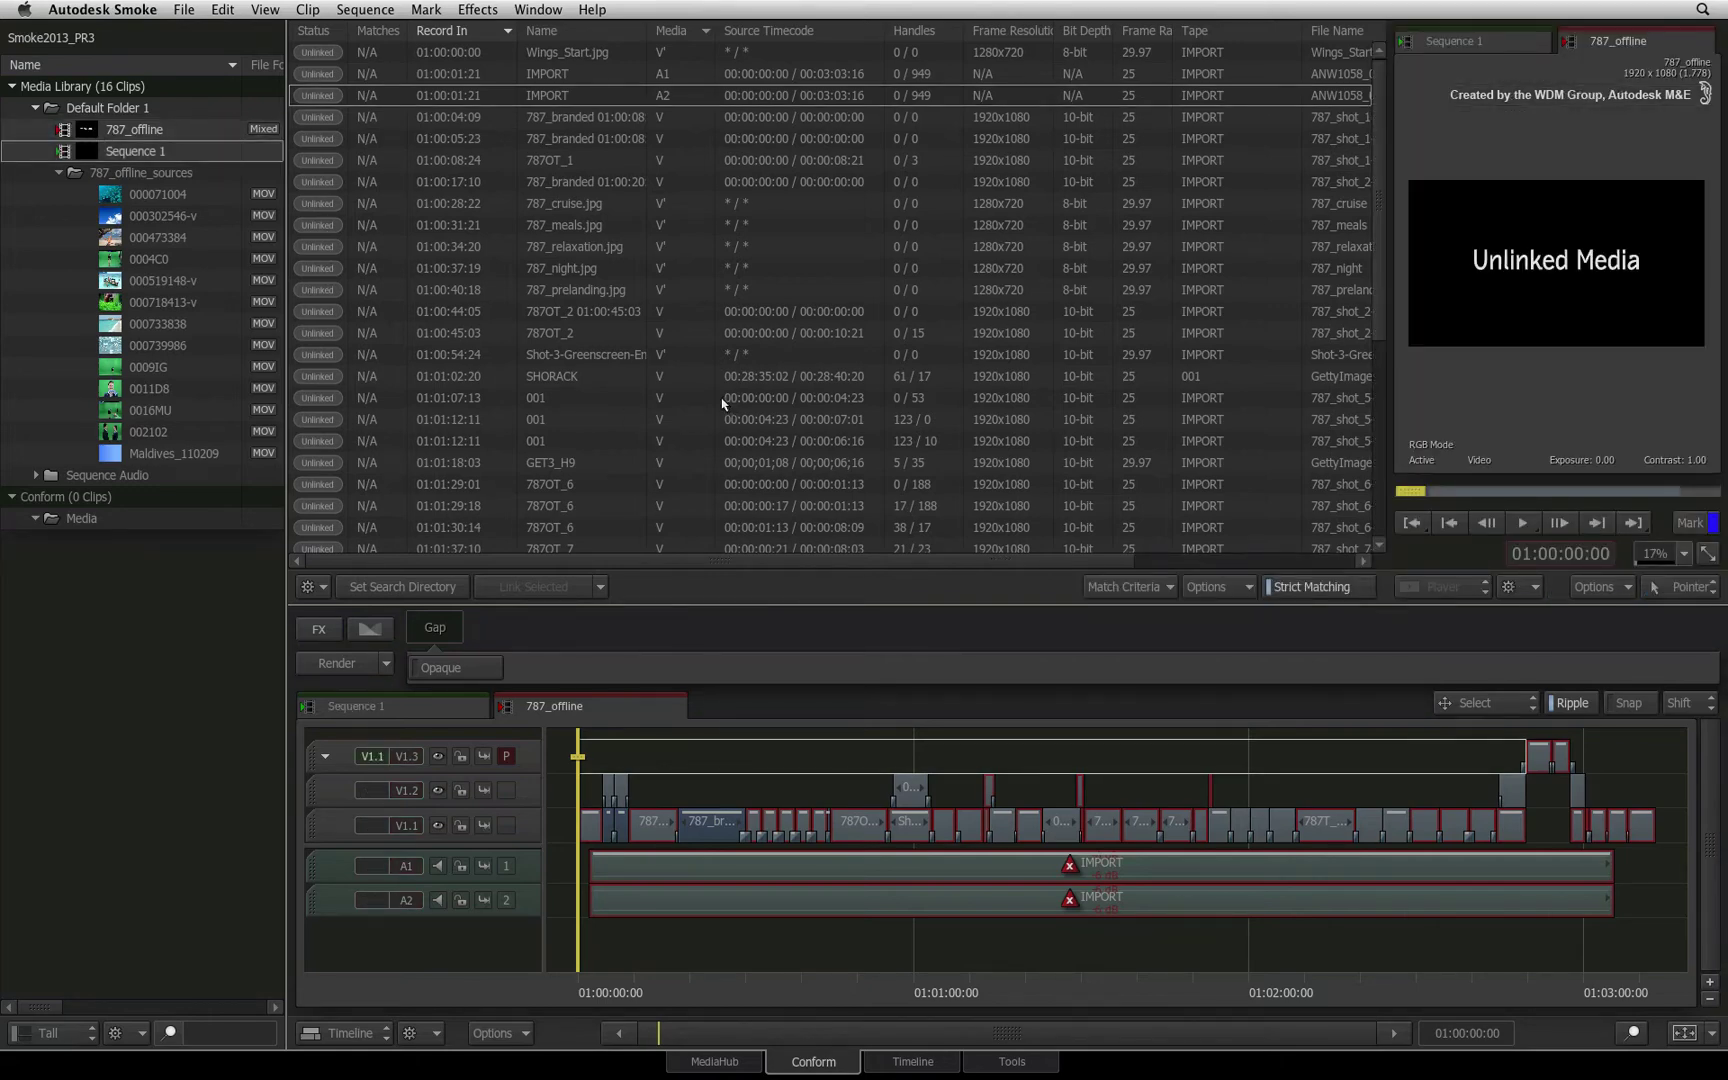
# Step: Start choosing the media search directory and browse to the _PRODUCTION folder on Storage B
pyautogui.press('super+i')
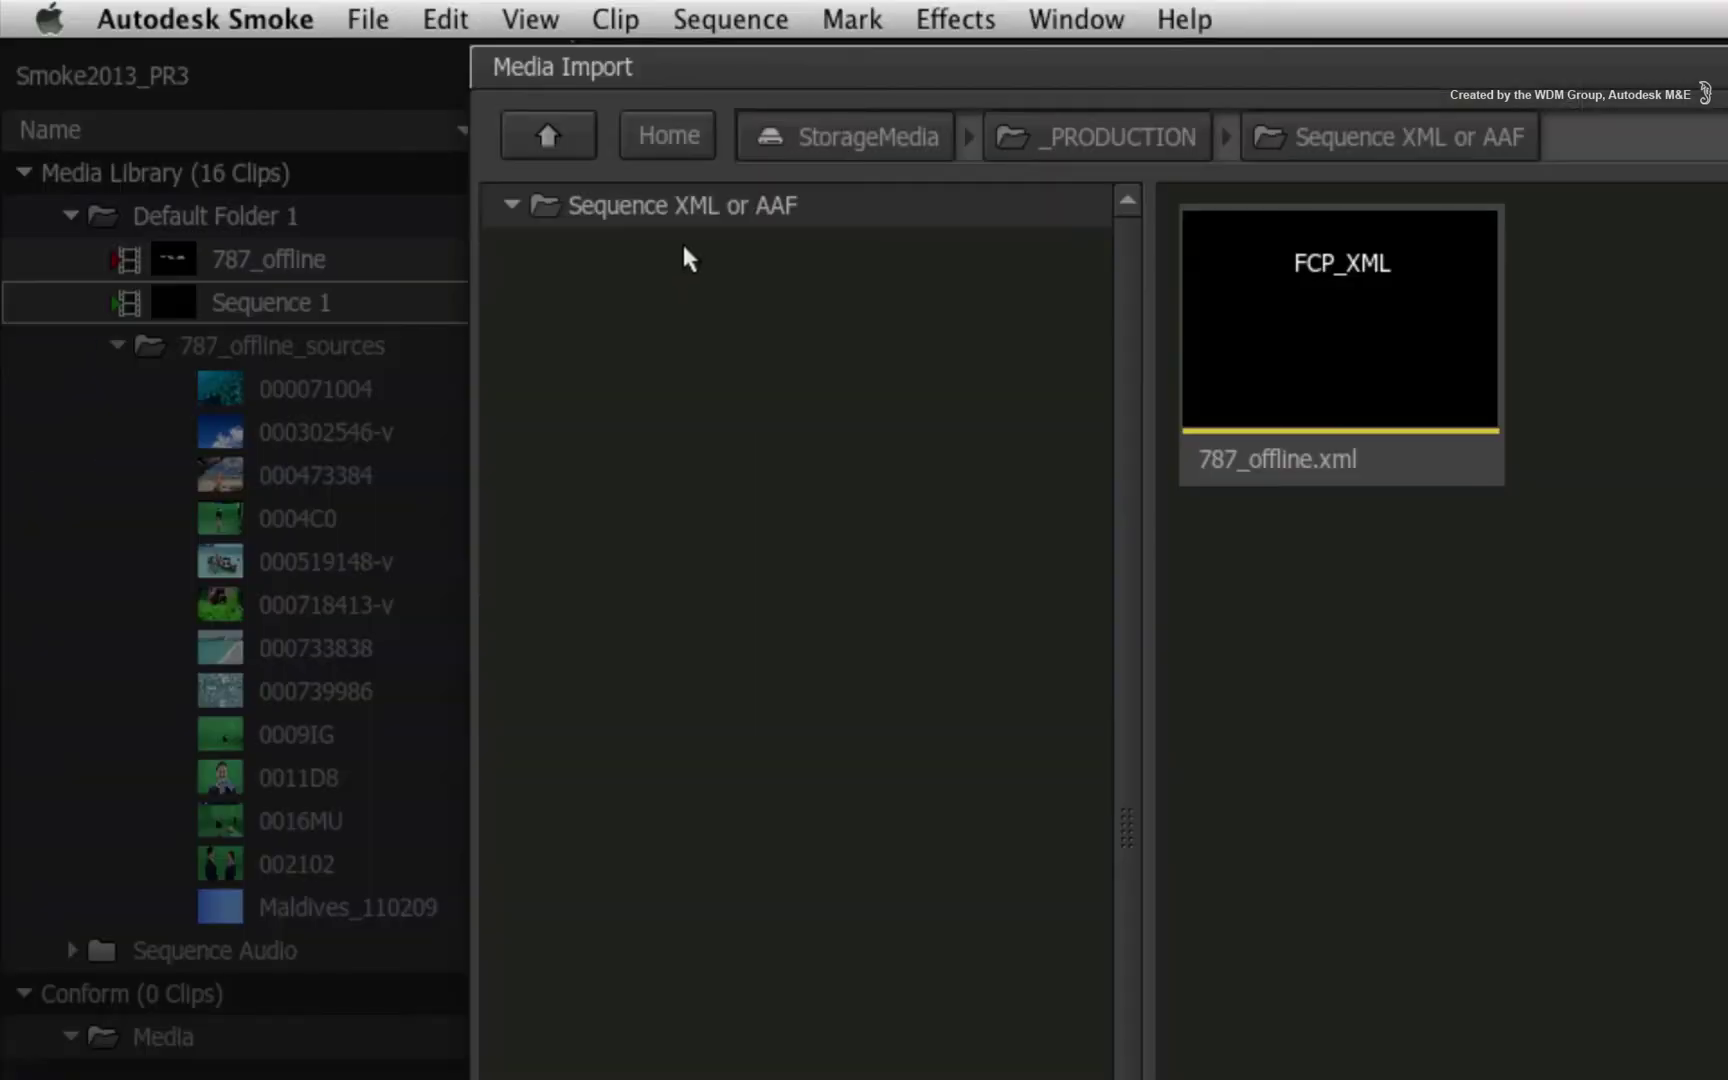
pyautogui.click(681, 132)
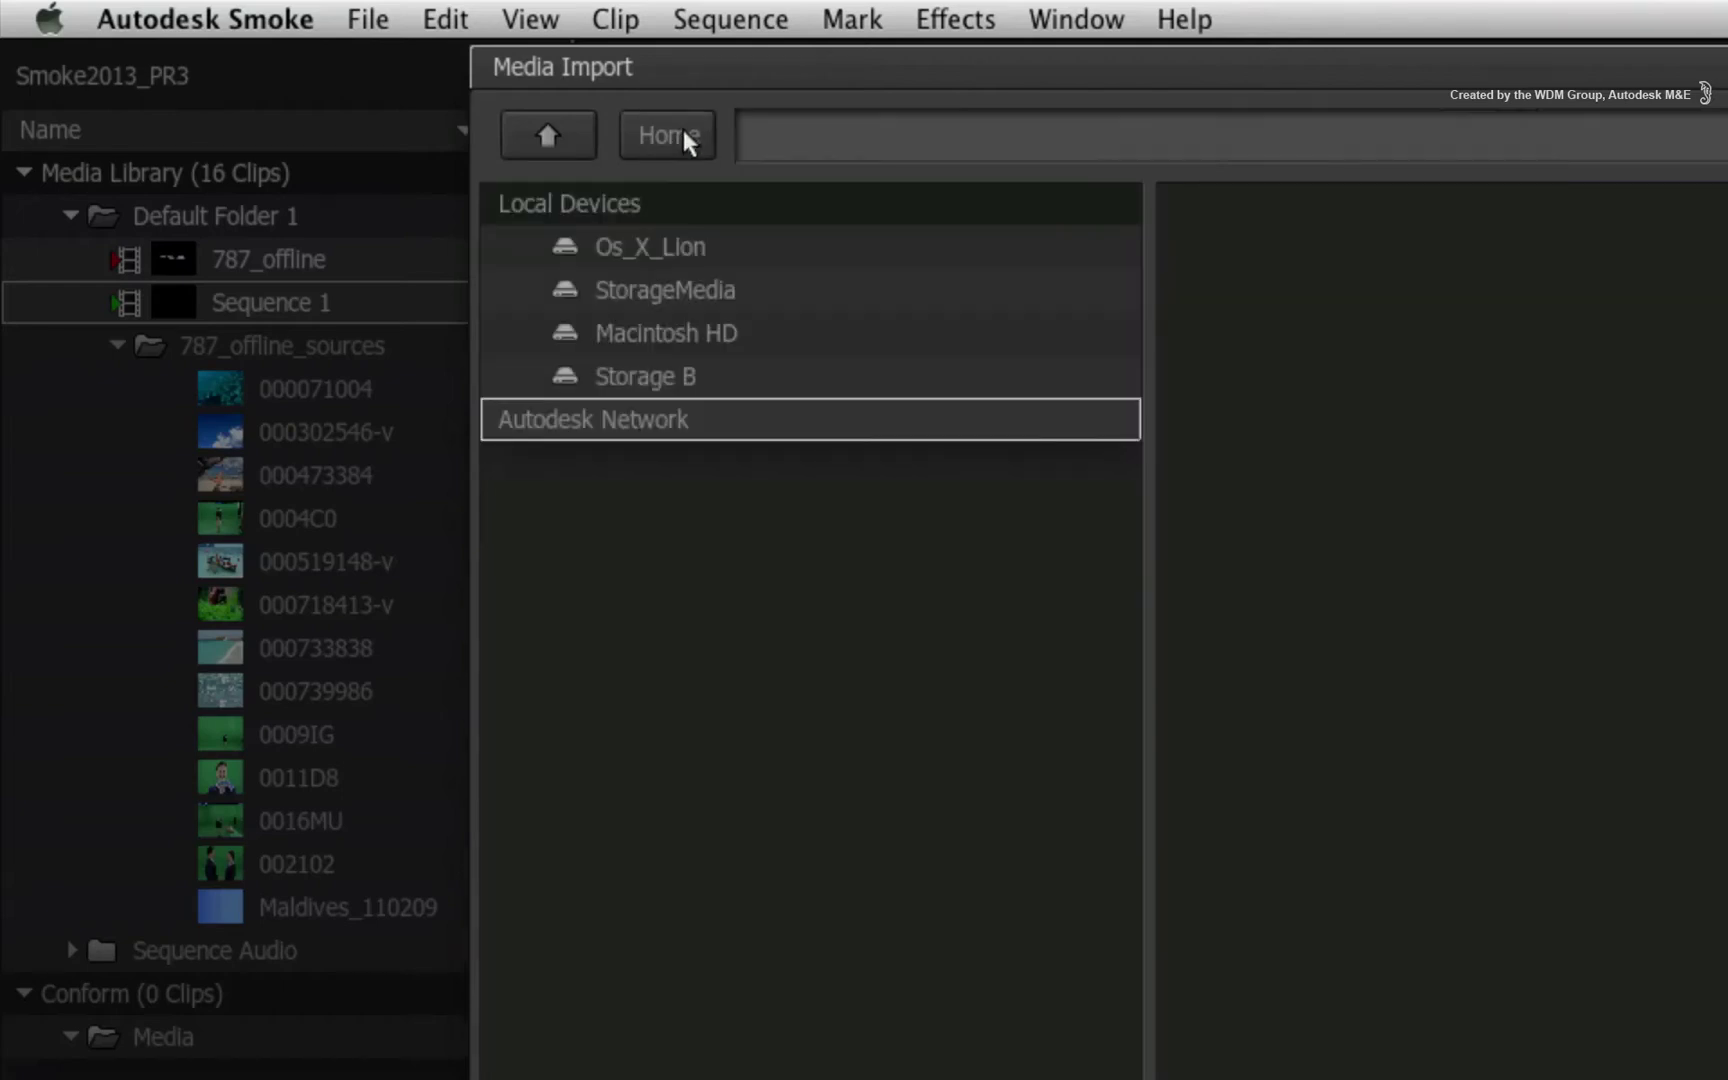
pyautogui.doubleClick(672, 376)
pyautogui.doubleClick(621, 247)
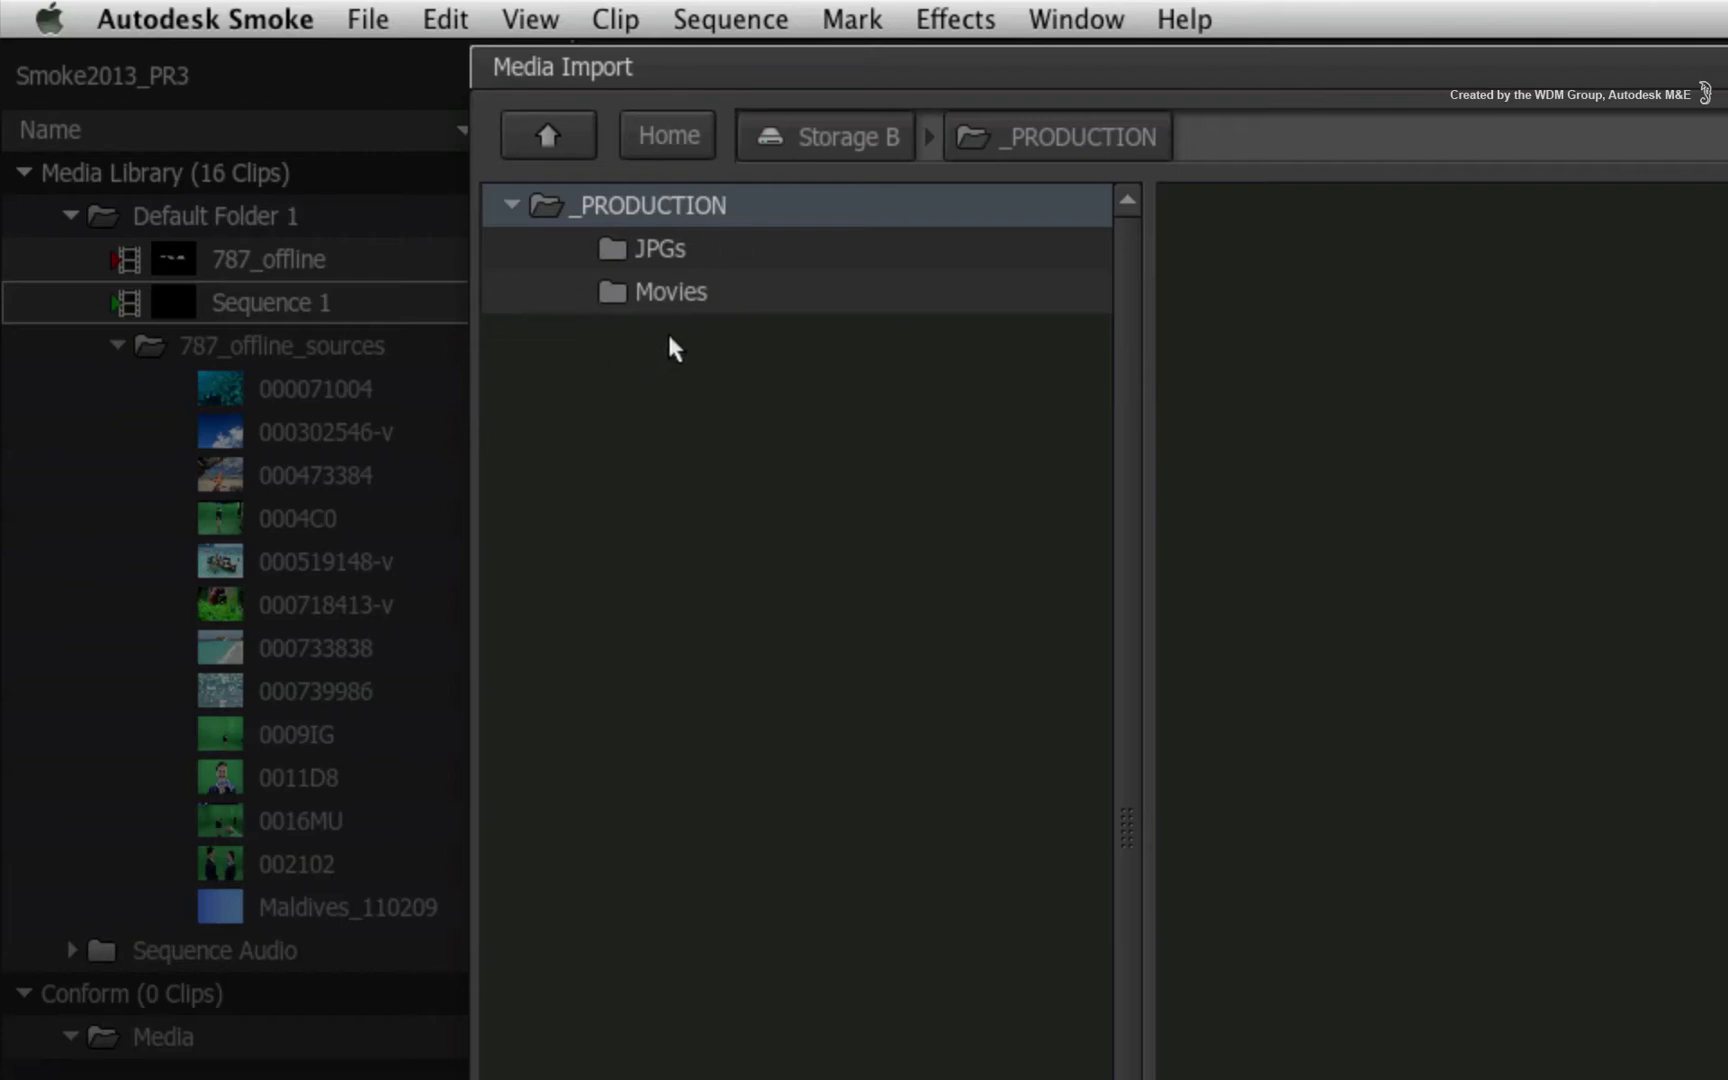
# Step: Set the JPGs and Movies folders together as the conform search location
pyautogui.click(677, 280)
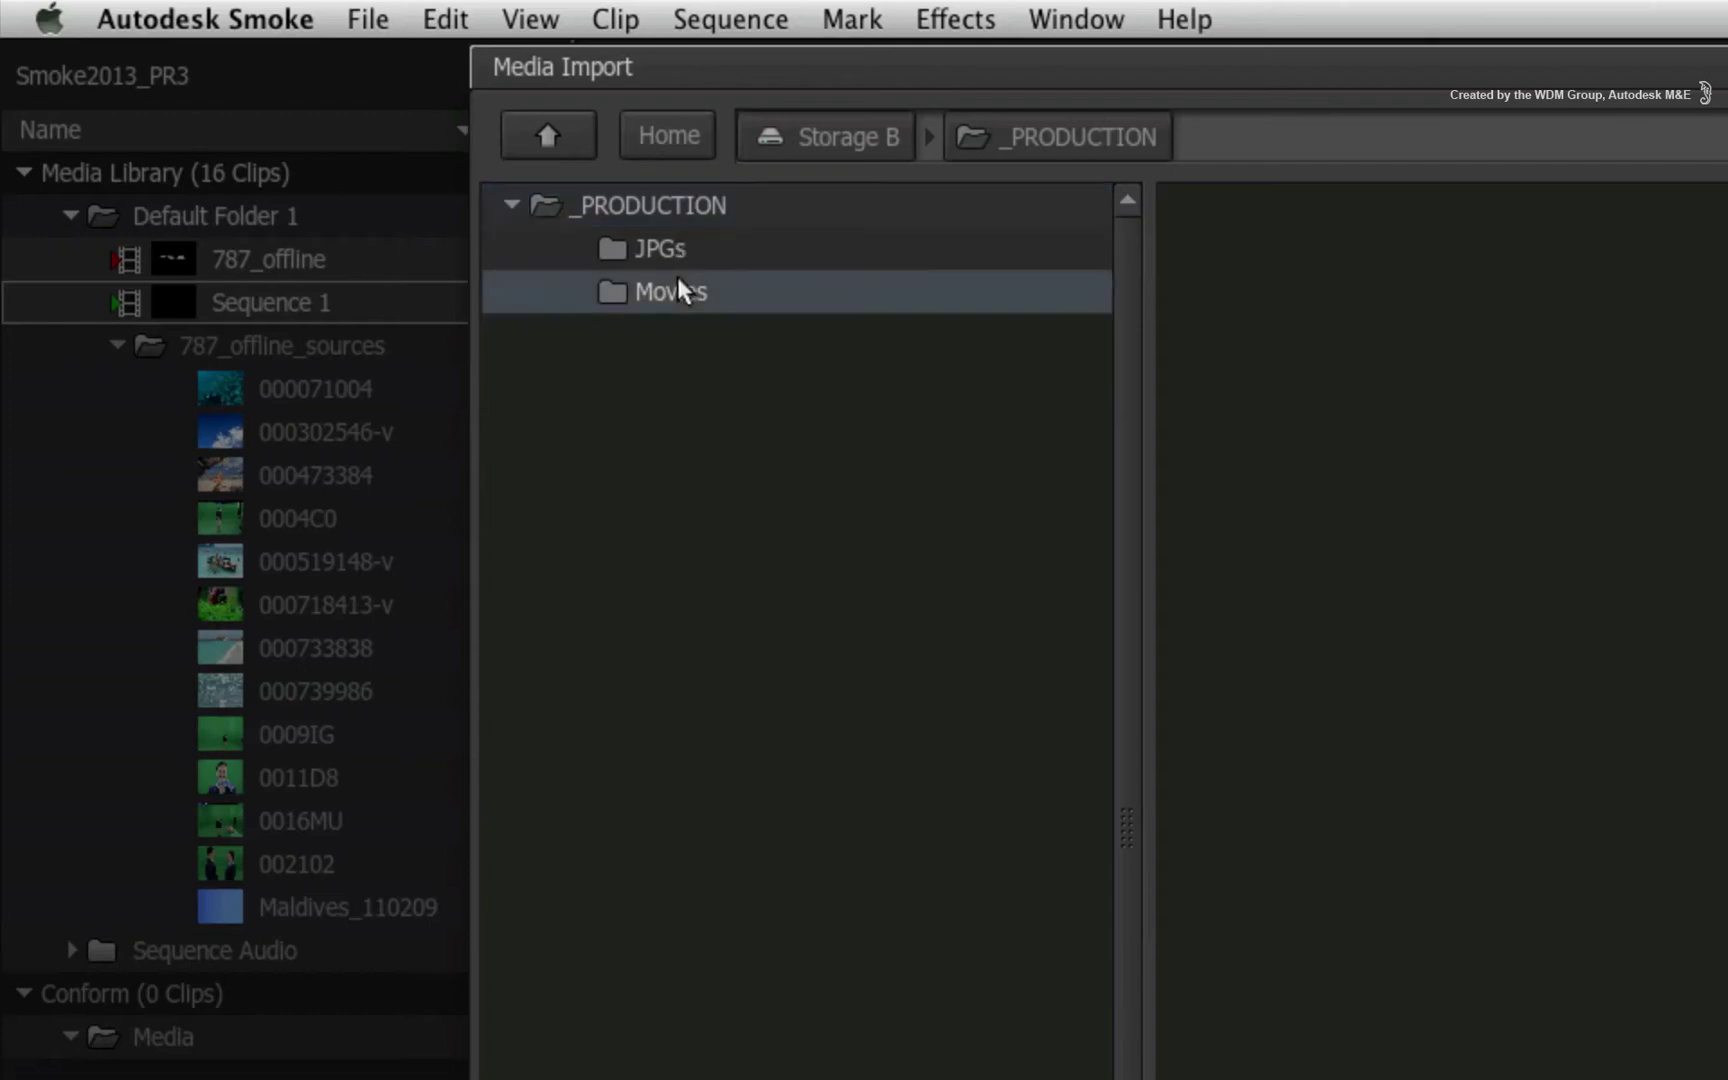
pyautogui.click(726, 256)
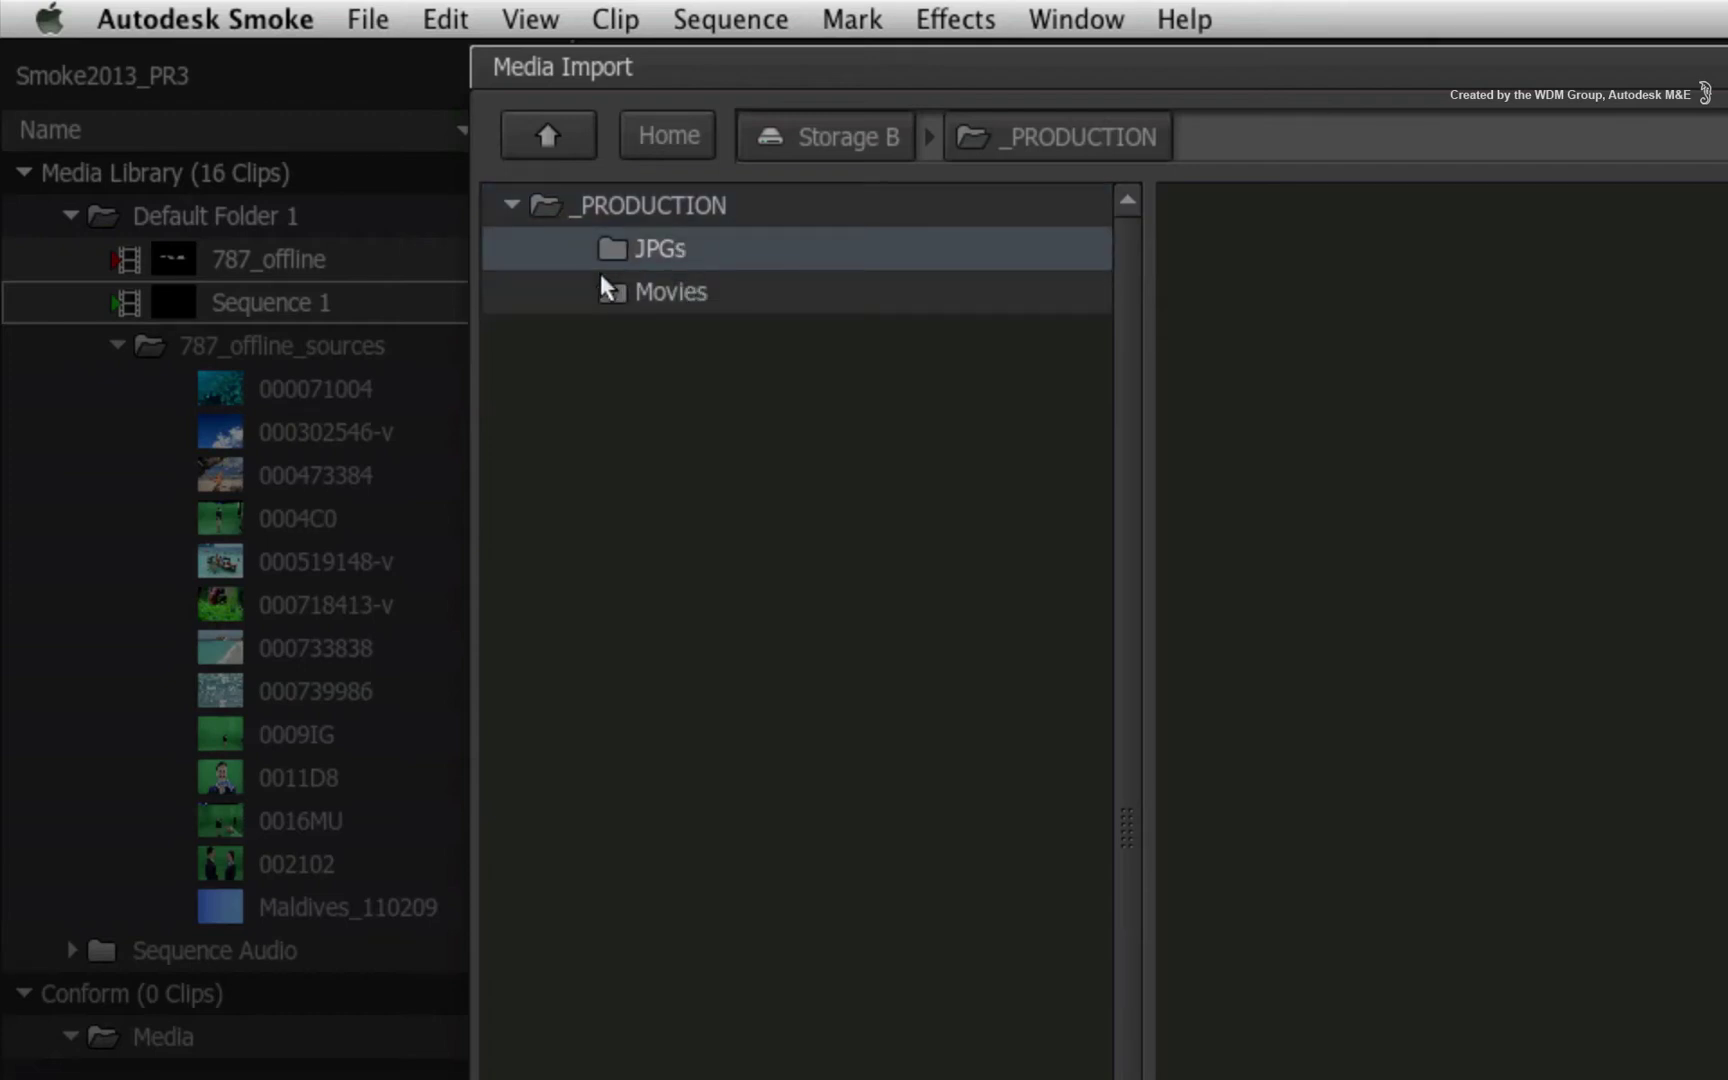
pyautogui.click(741, 385)
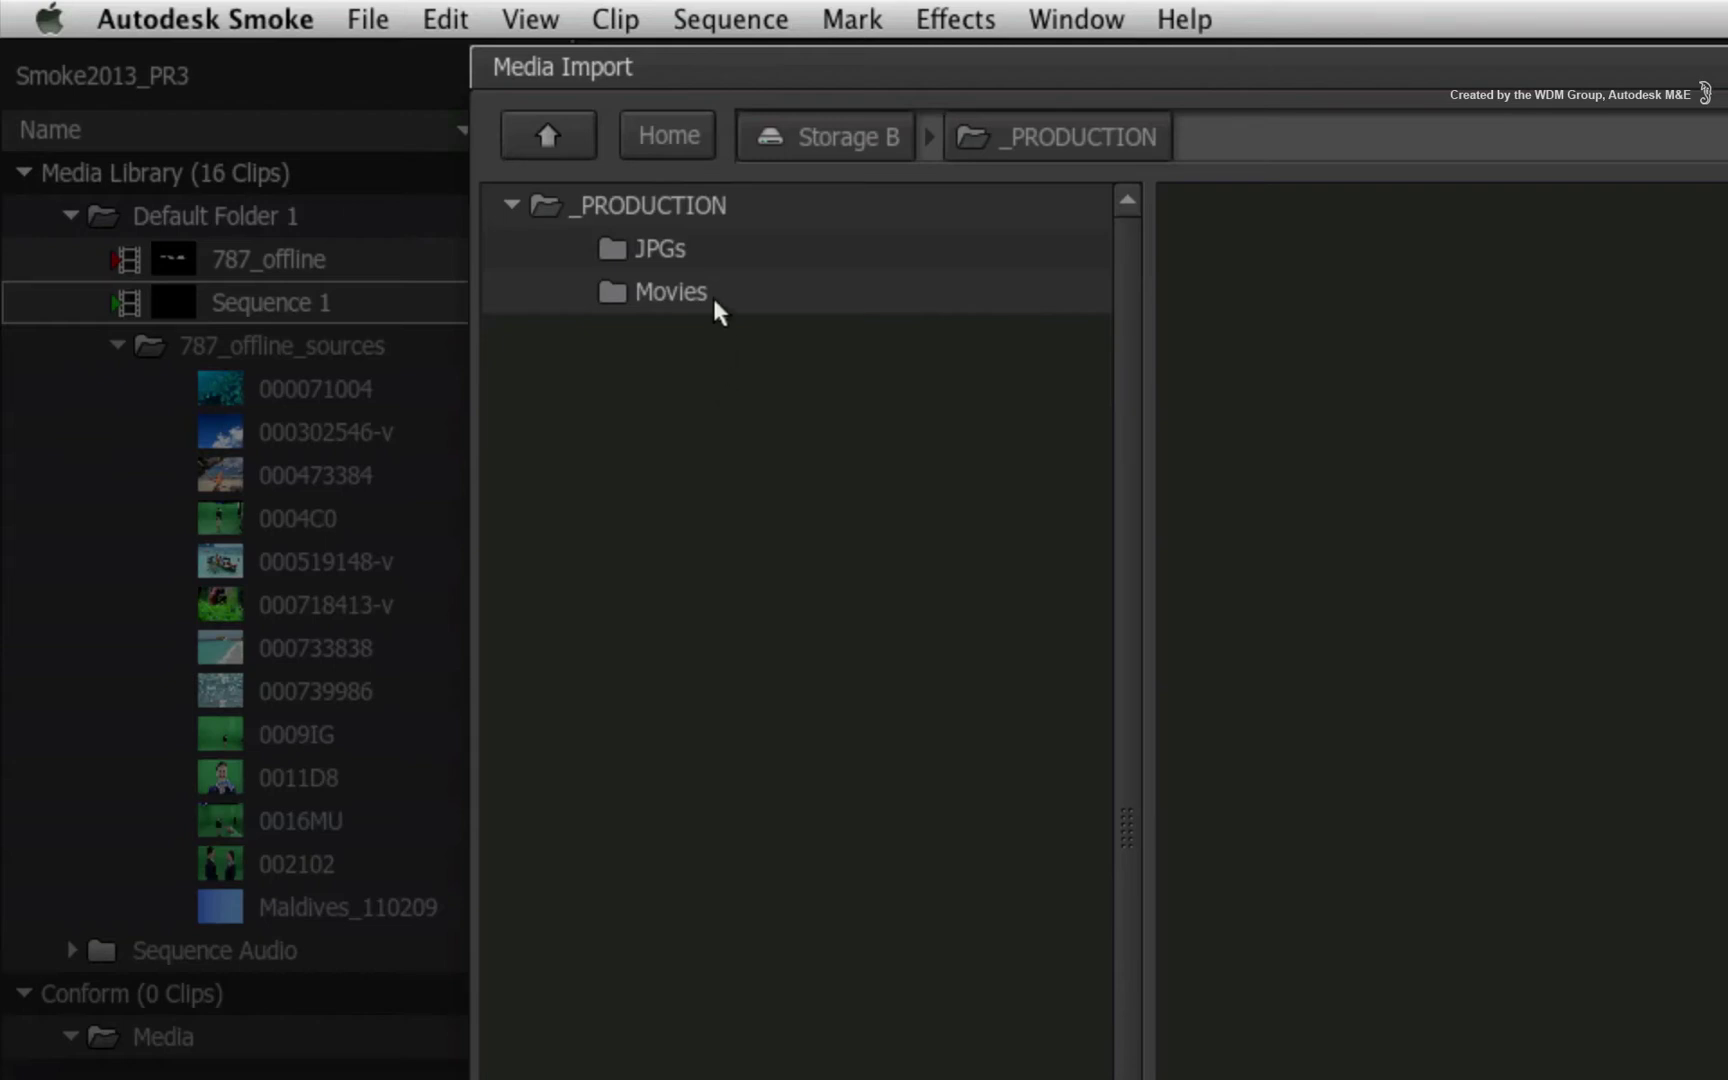
pyautogui.click(699, 248)
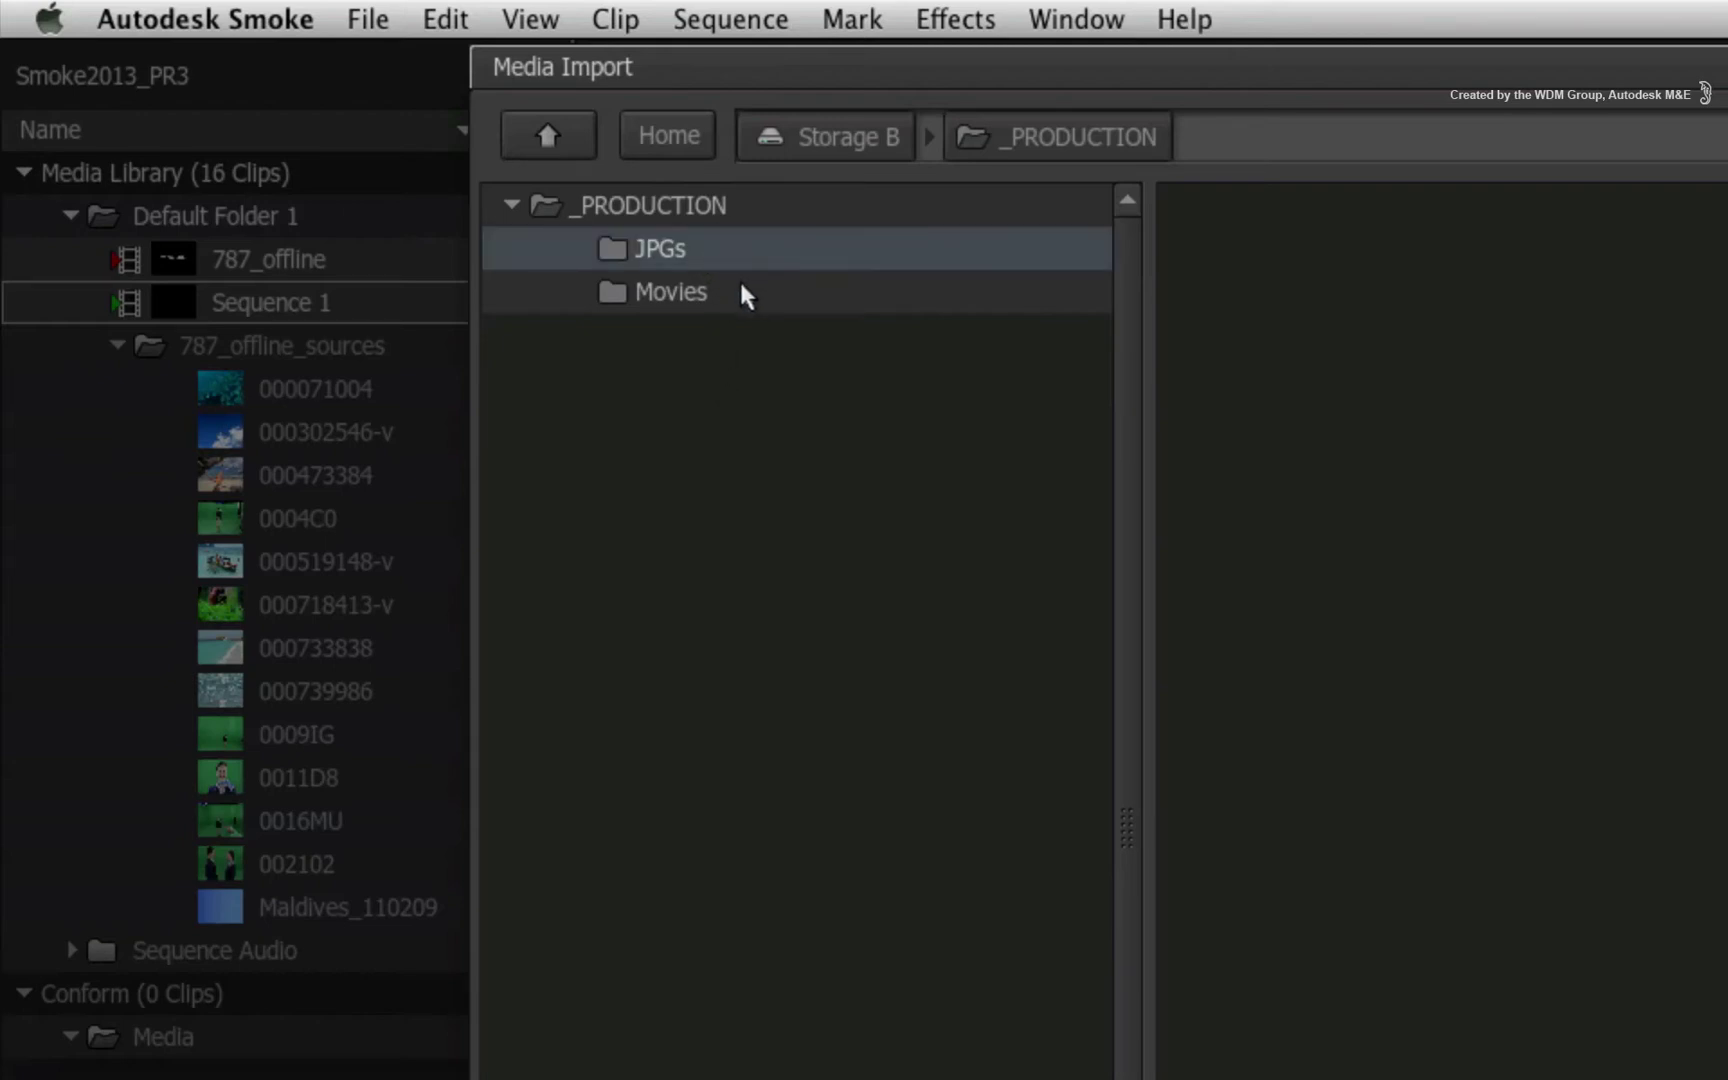
pyautogui.keyDown('shift'); pyautogui.click(740, 290); pyautogui.keyUp('shift')
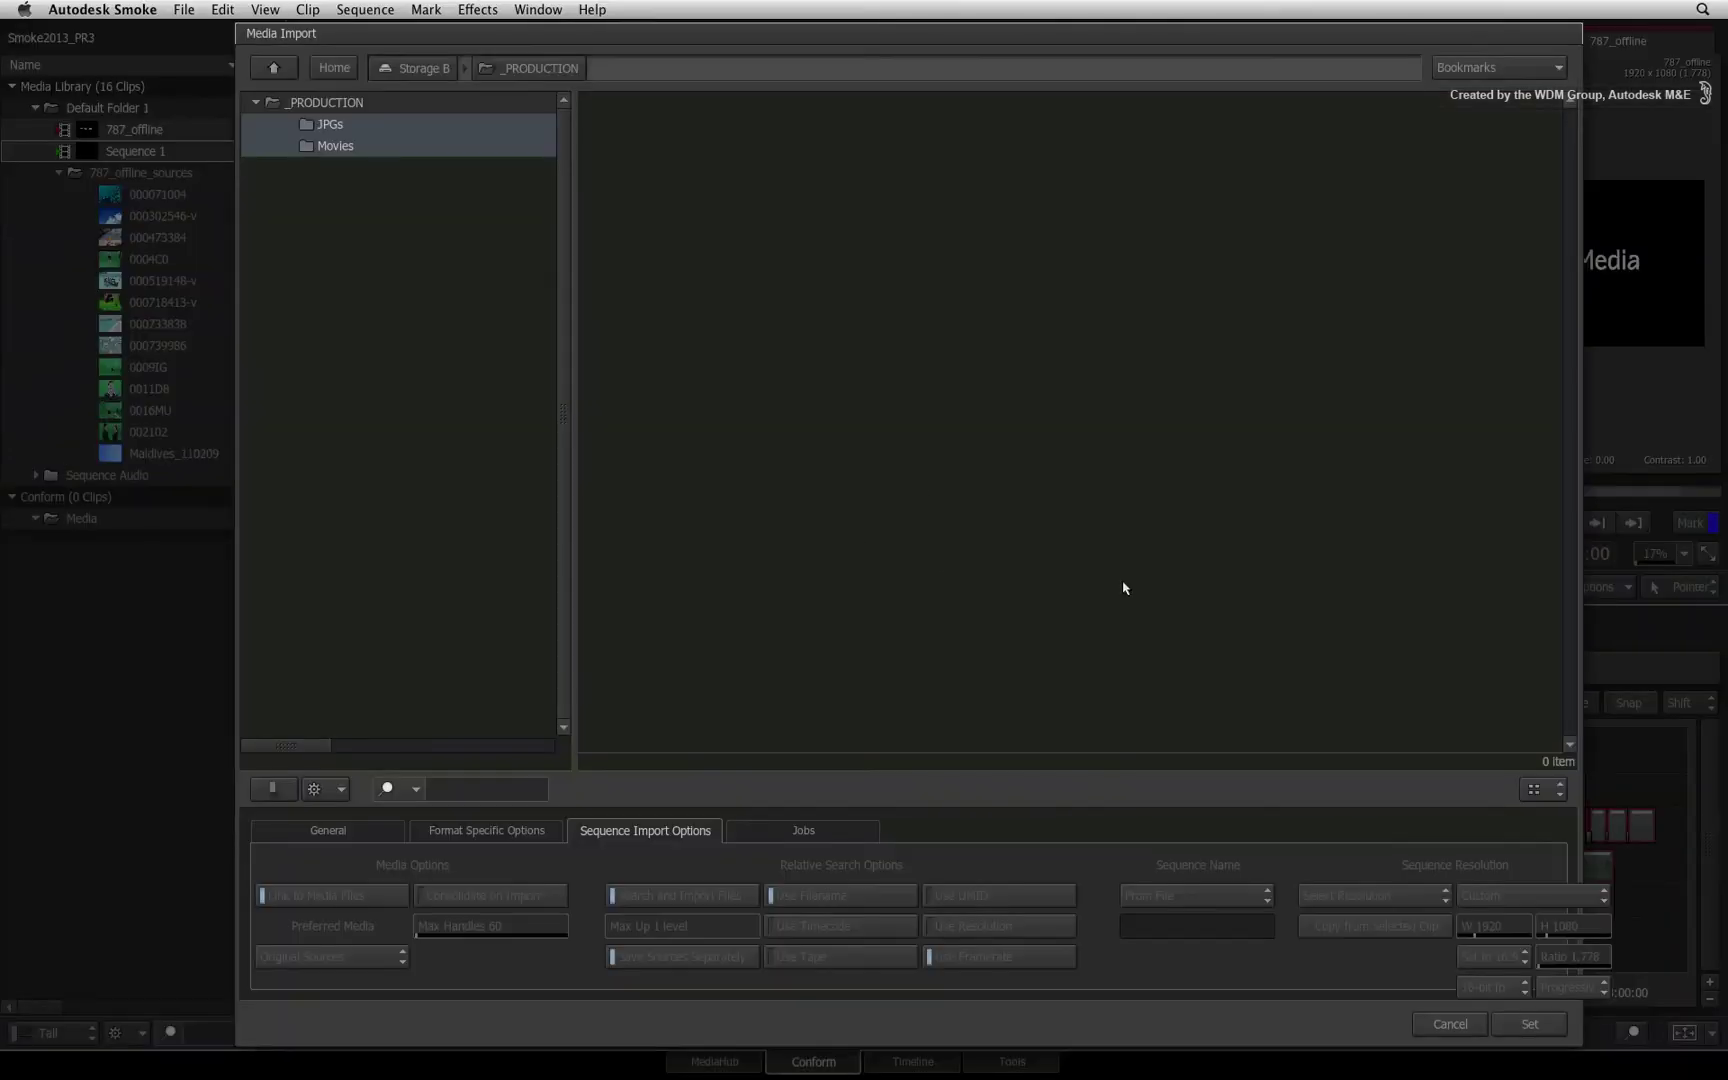
pyautogui.click(1519, 1021)
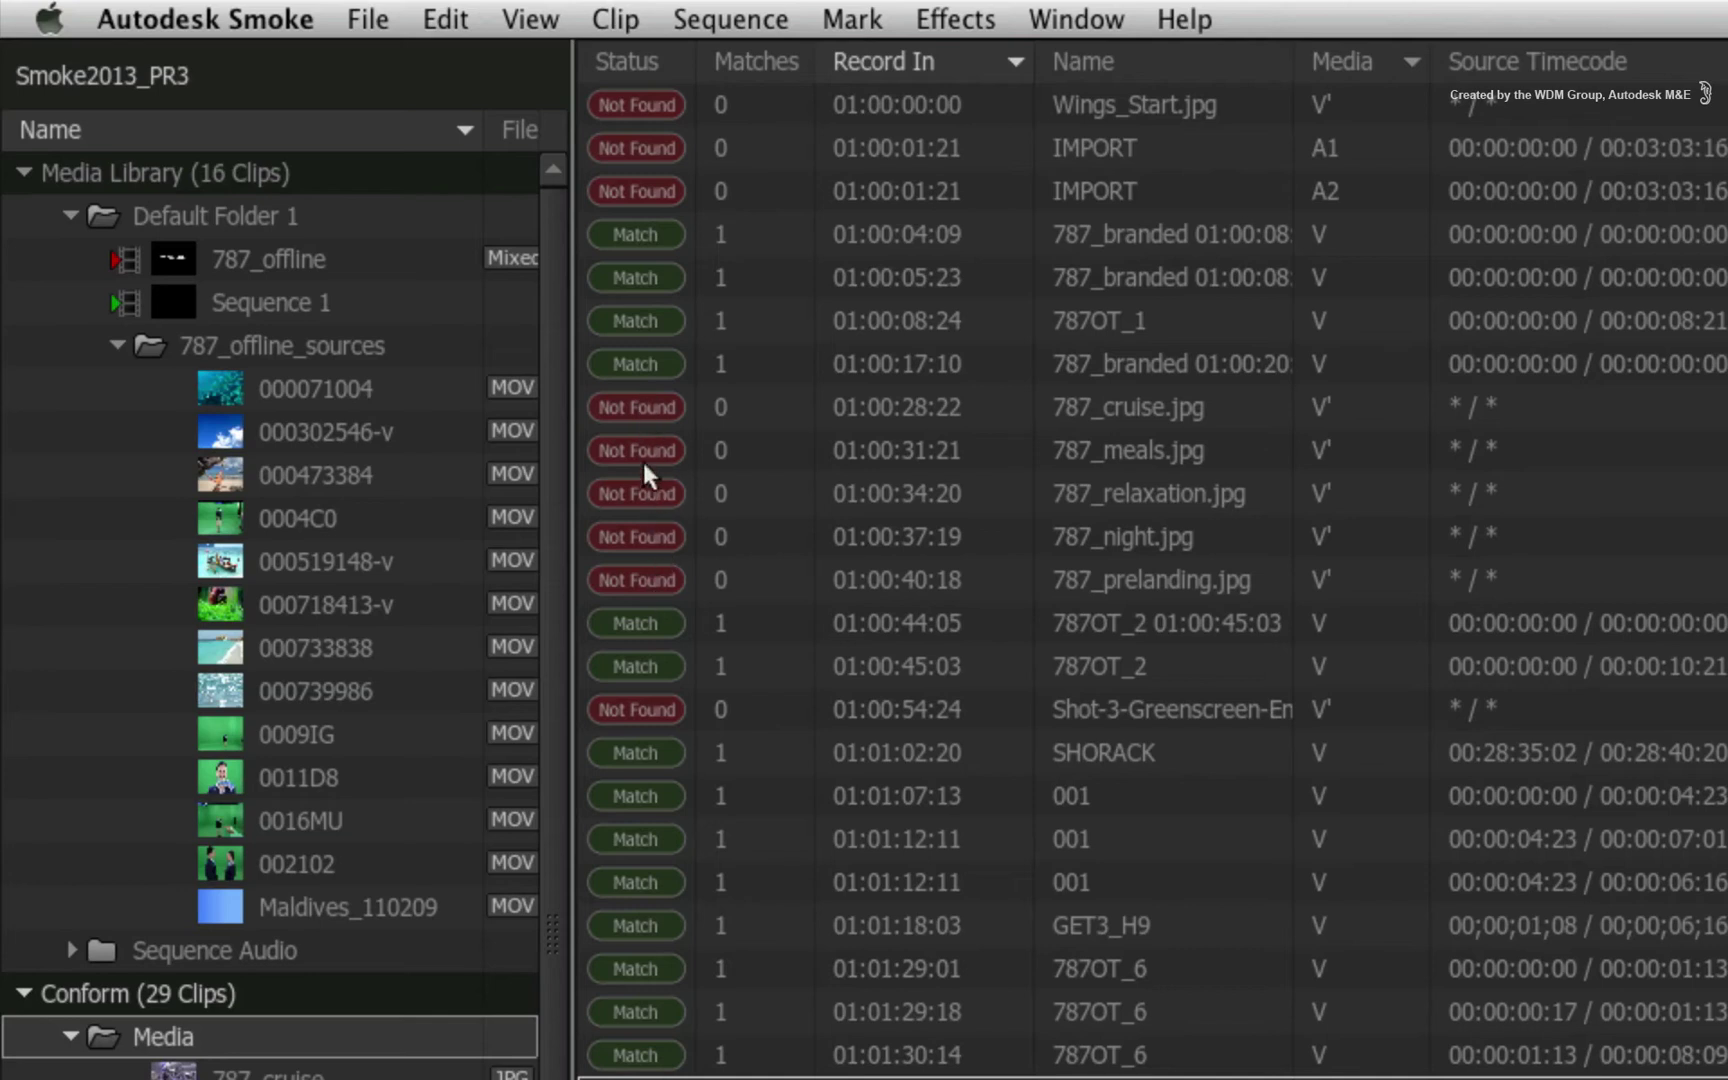
# Step: Link all matched sources in the Conform list to the 787_offline sequence
pyautogui.rightClick(645, 314)
pyautogui.click(711, 340)
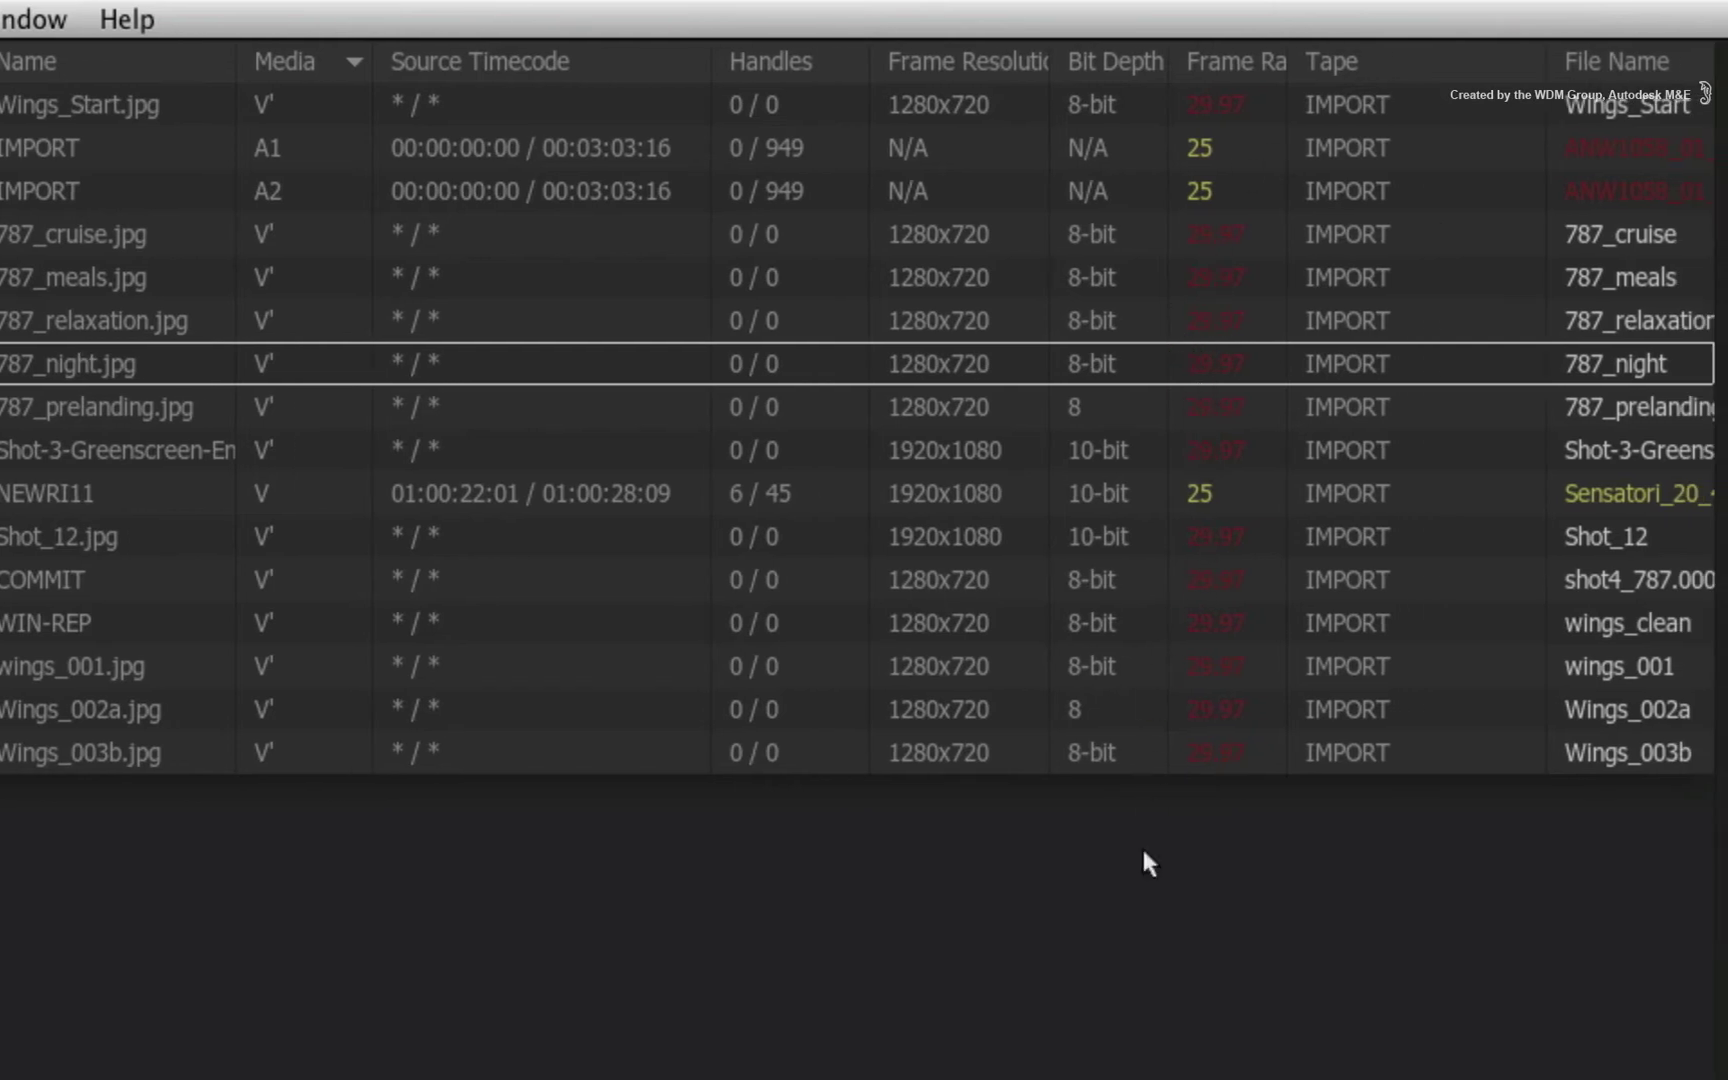
# Step: Check the mismatched columns of the remaining entries, remove Frame Rate from the match criteria and link the matched sources
pyautogui.hscroll(5, 1369, 320)
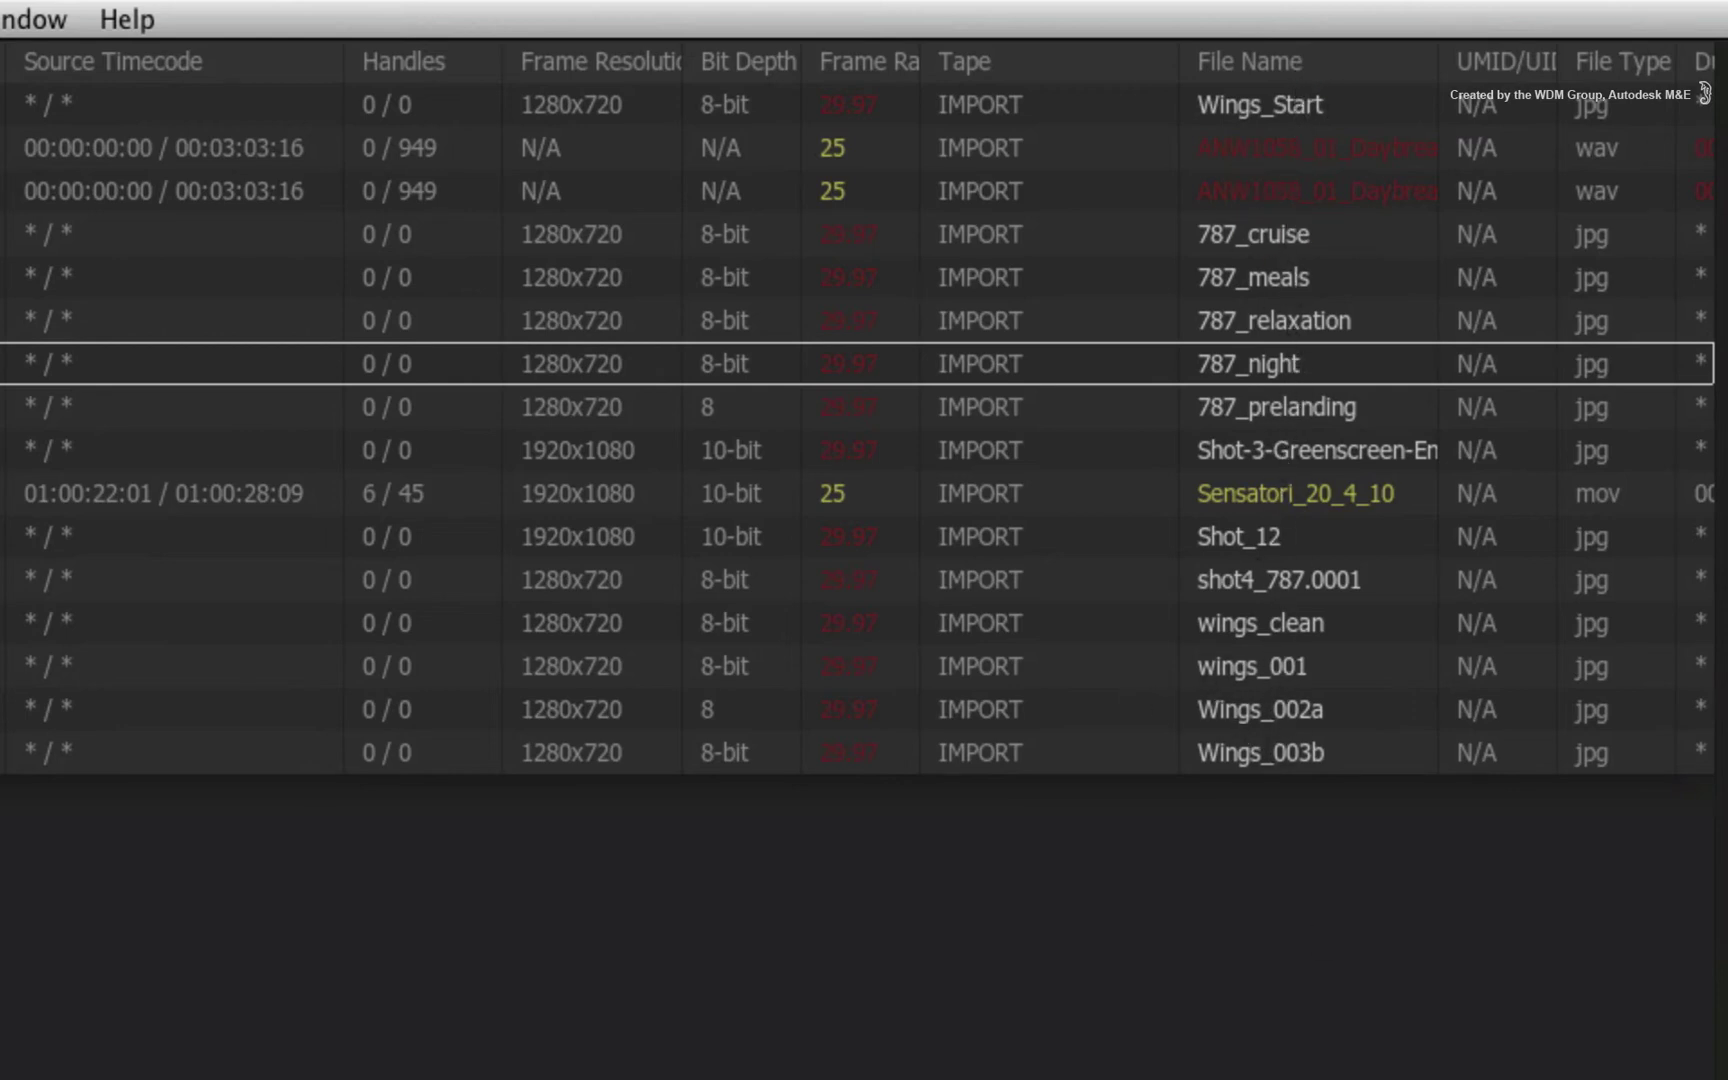
pyautogui.hscroll(-4, 868, 410)
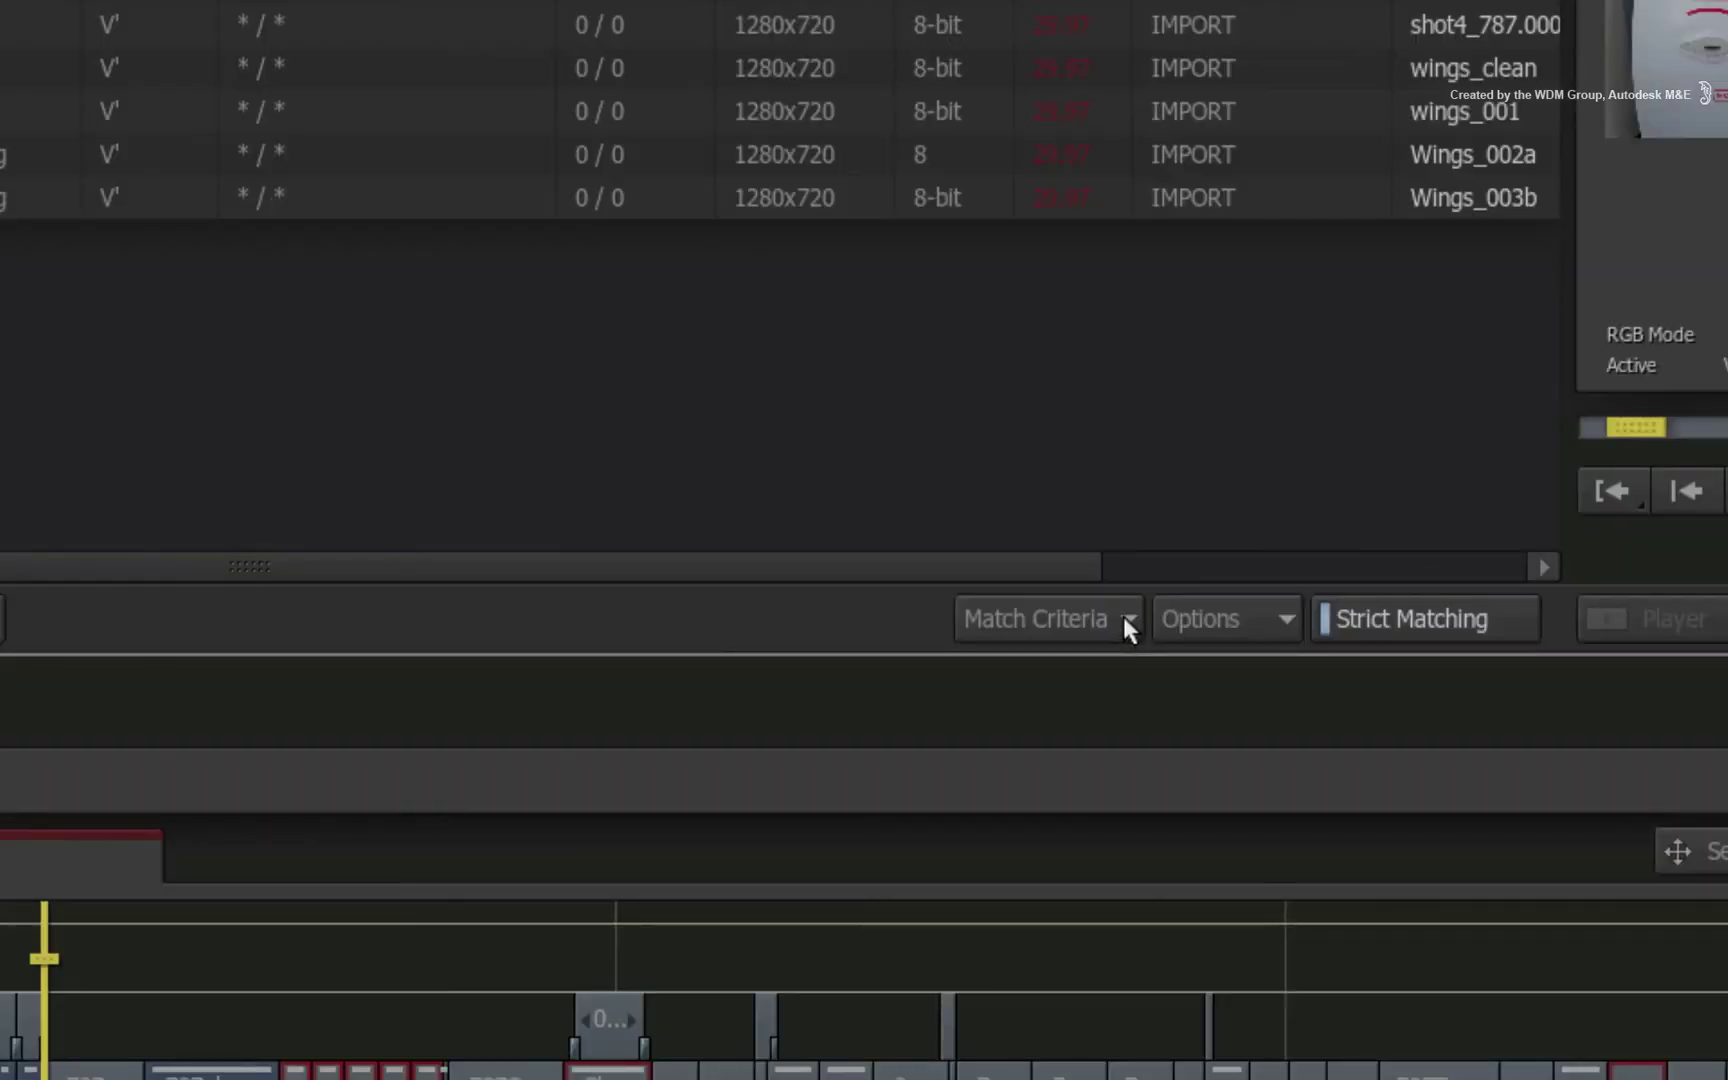
pyautogui.click(1127, 622)
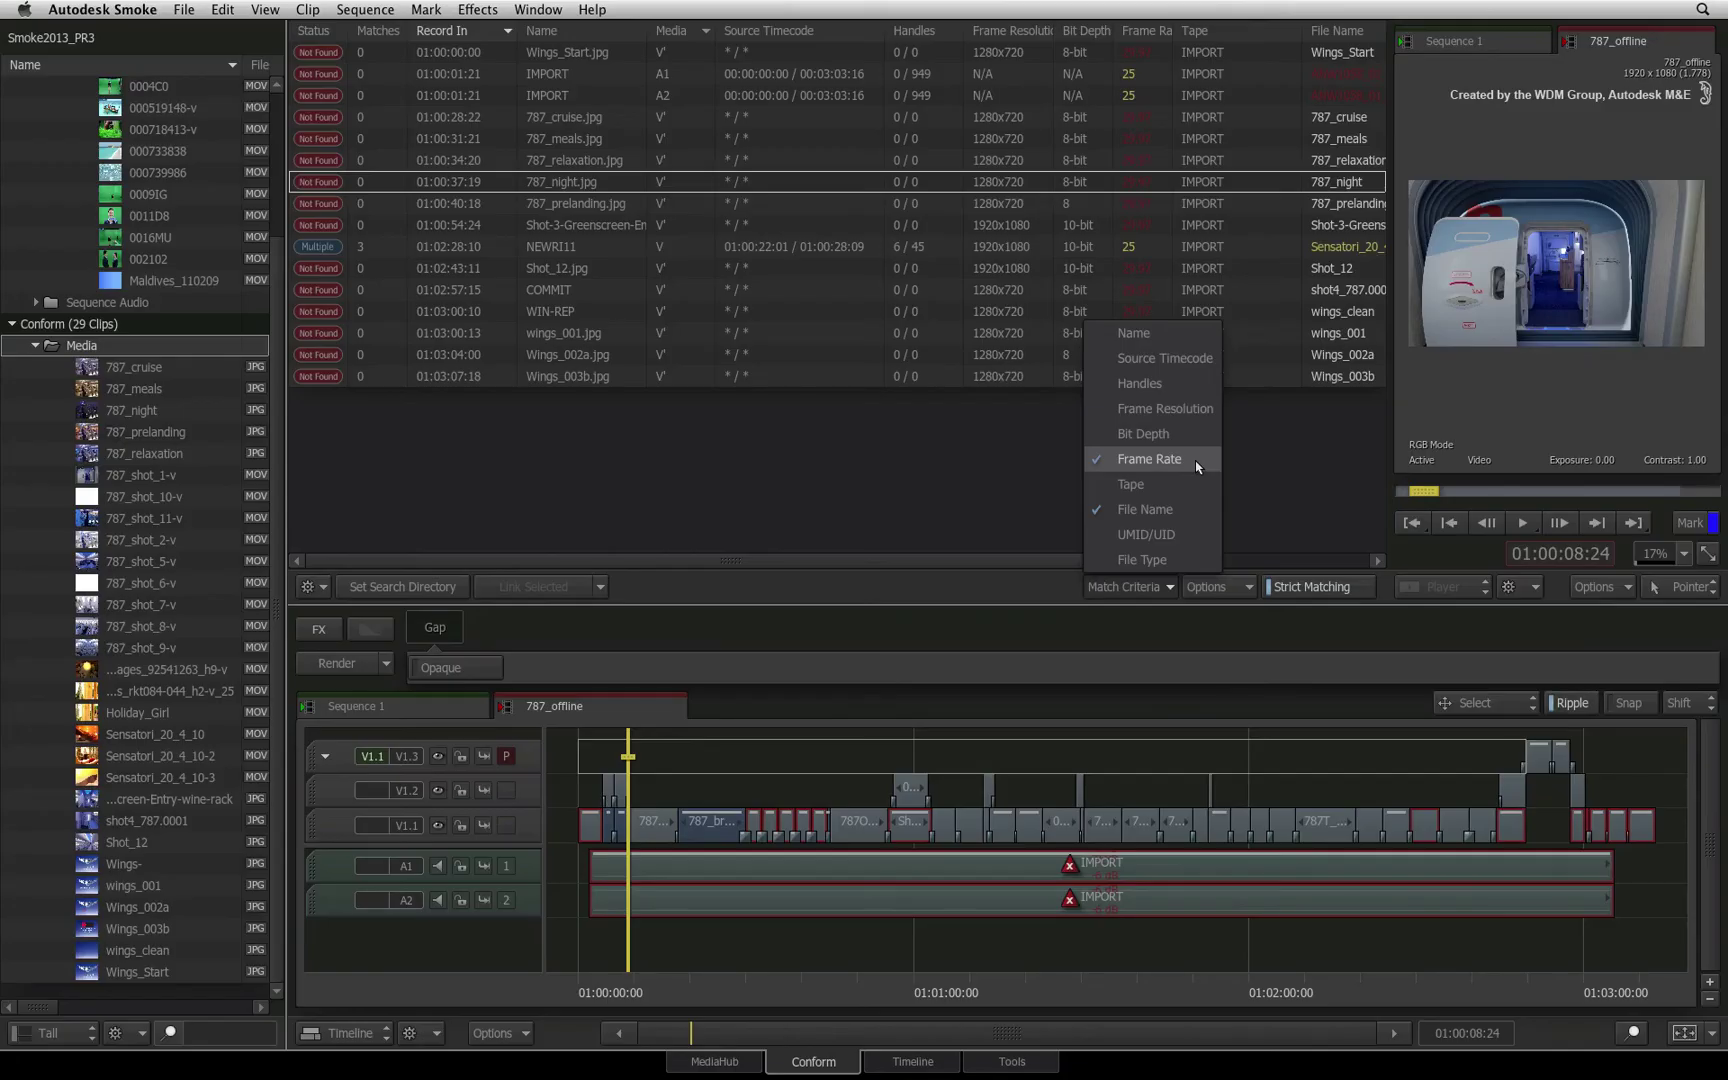
pyautogui.click(1196, 462)
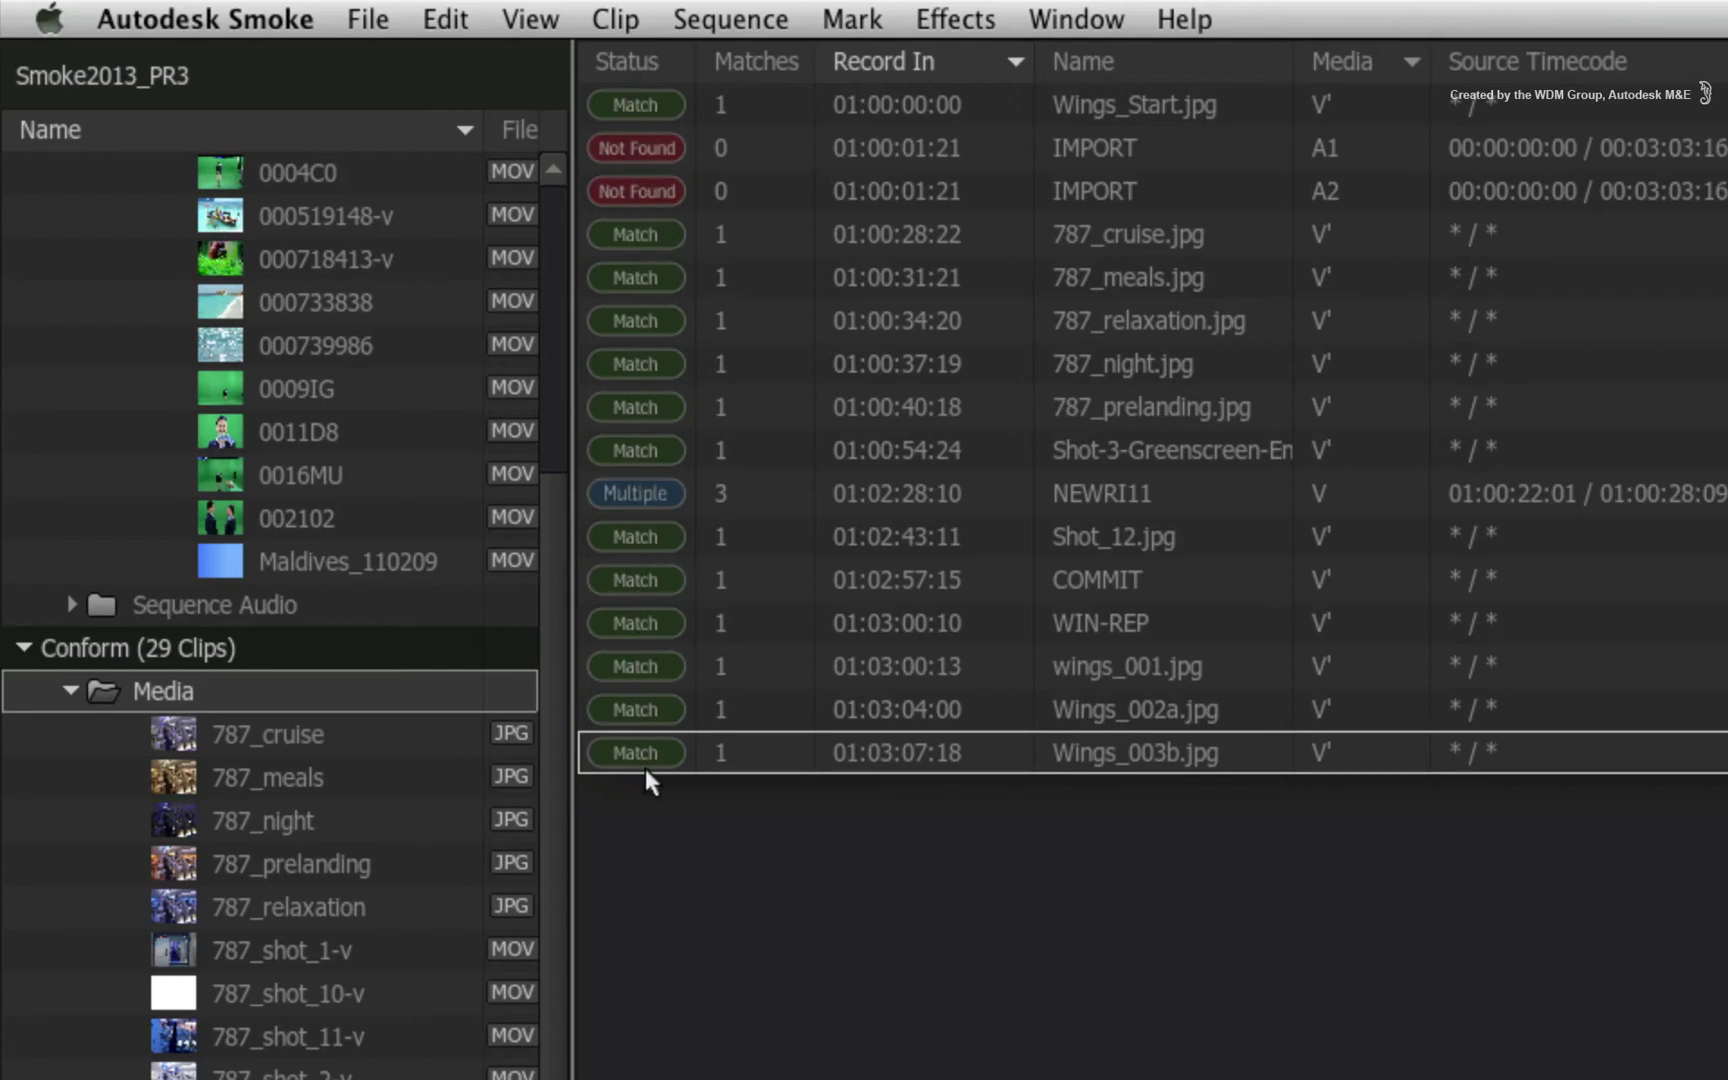
pyautogui.rightClick(636, 383)
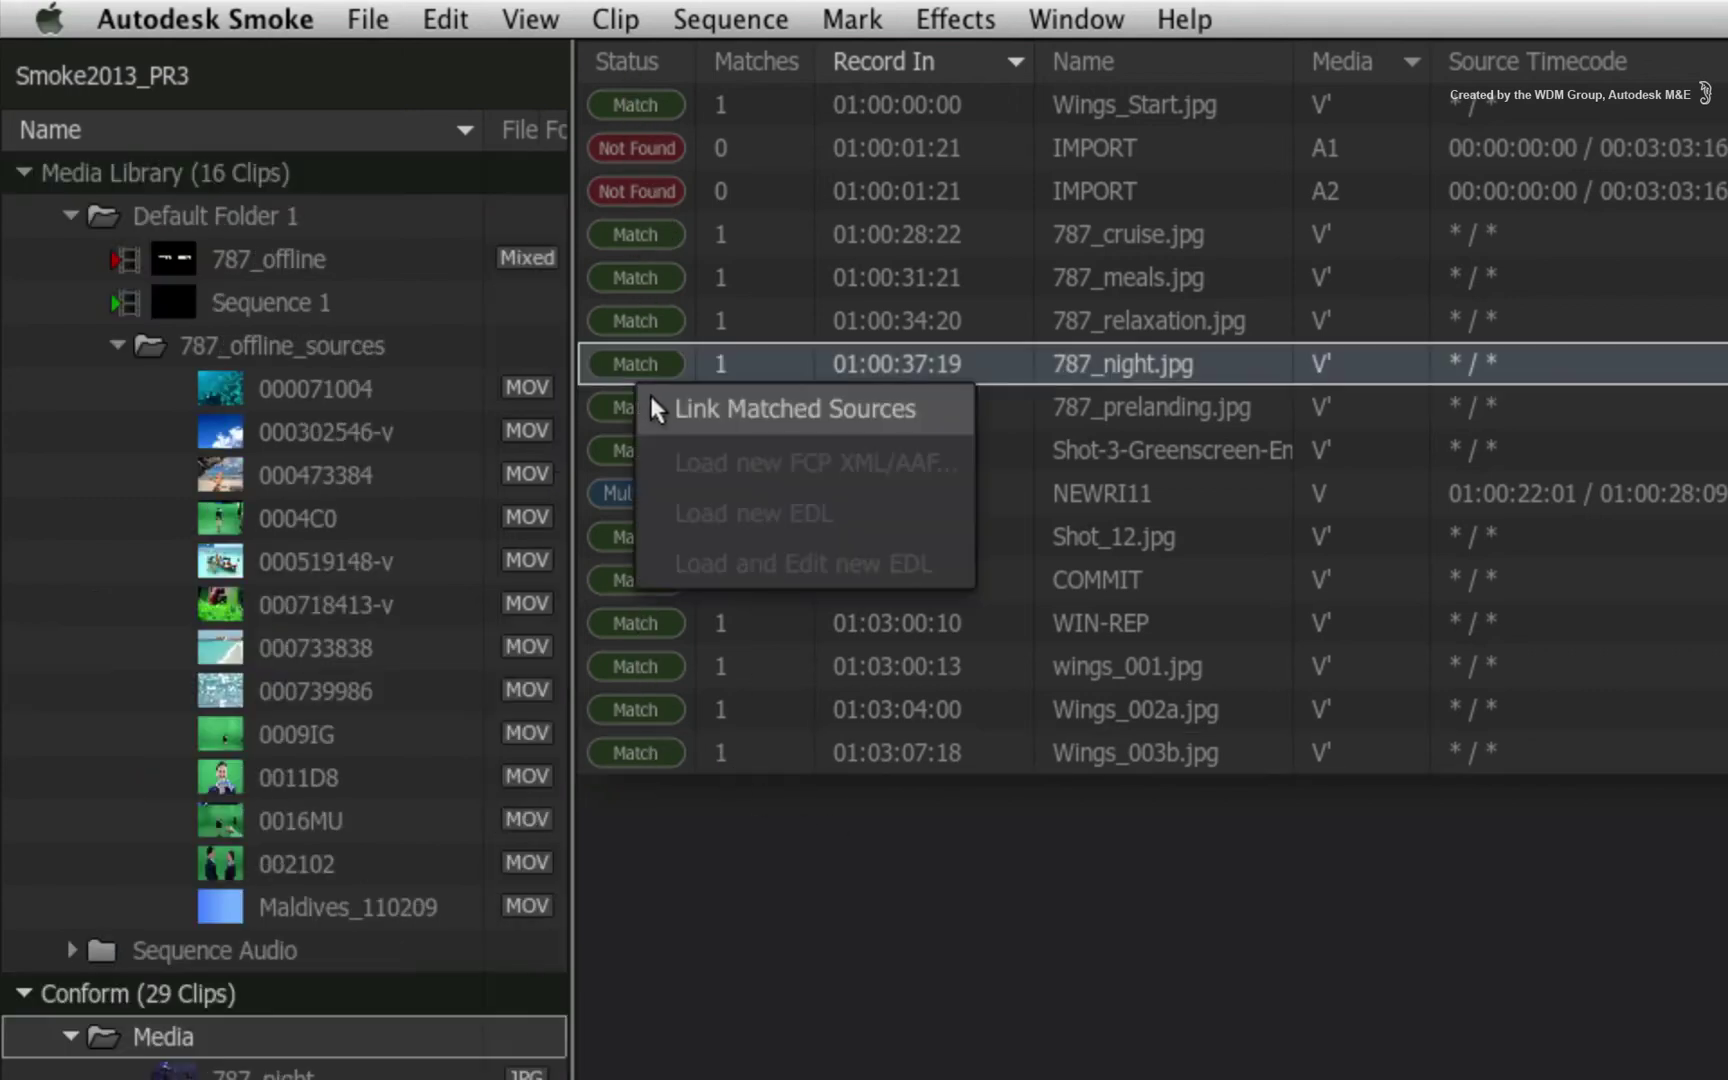
pyautogui.click(717, 405)
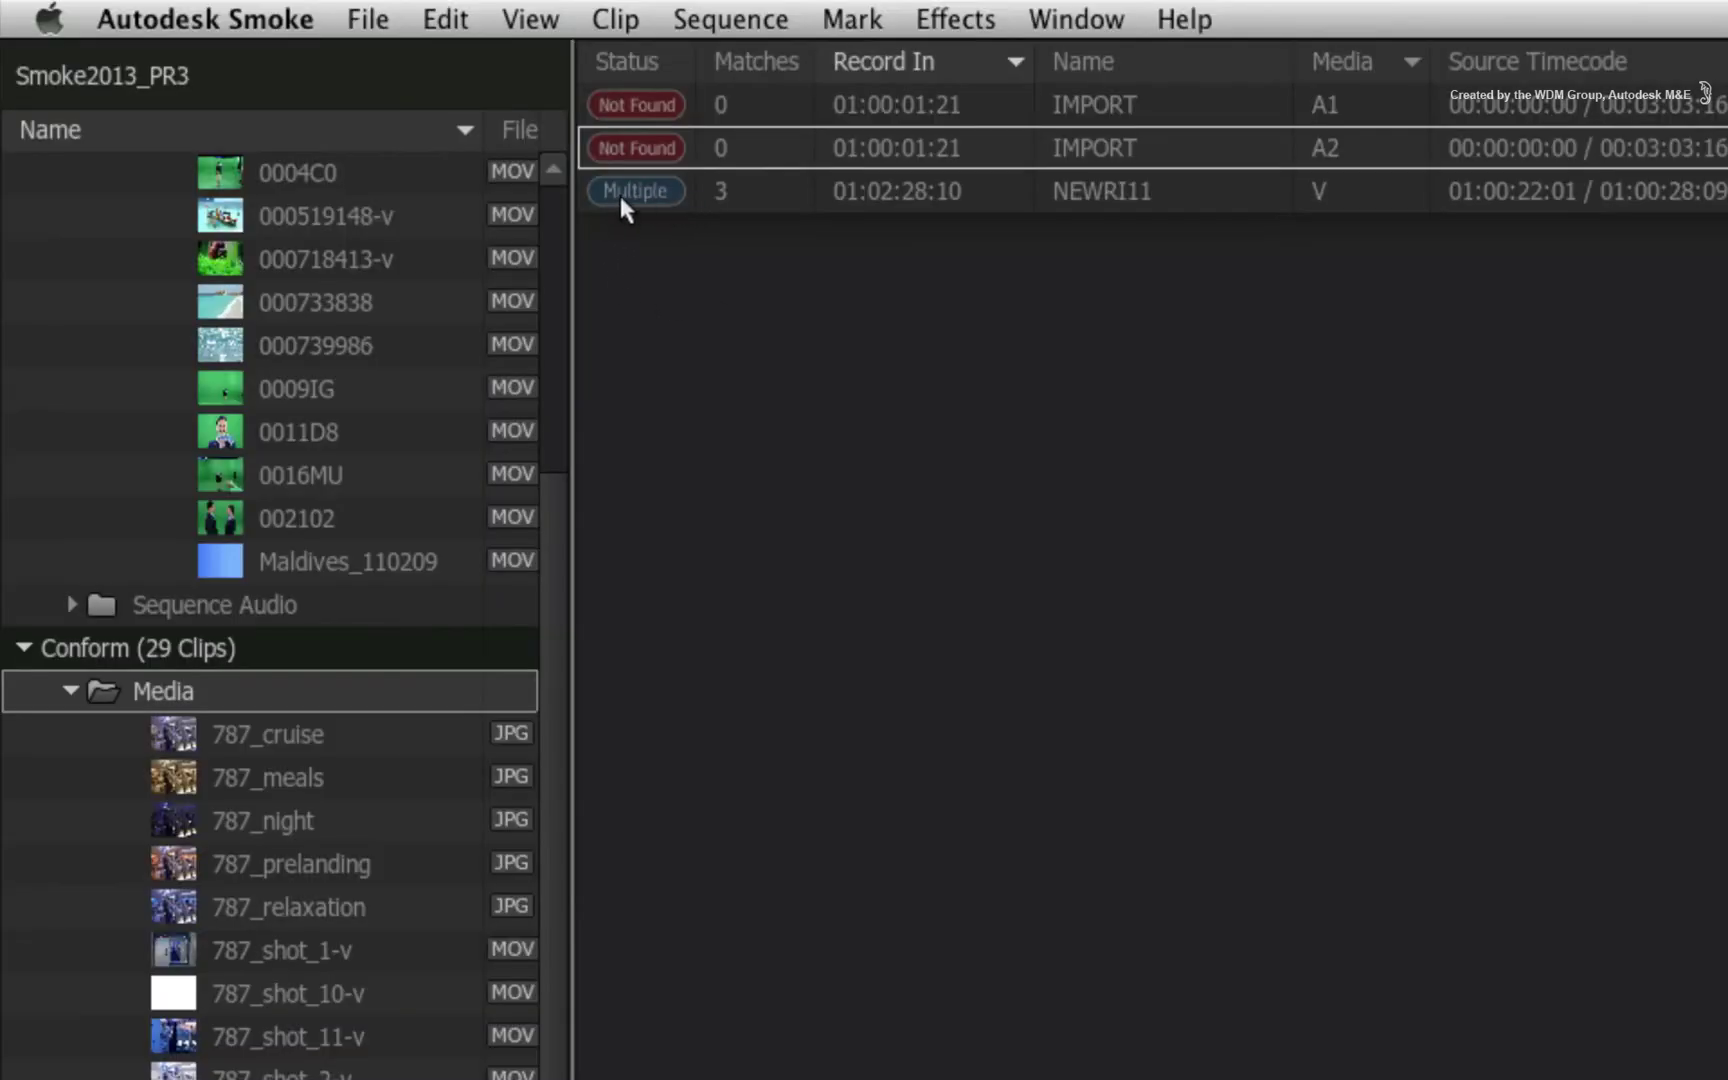
# Step: Preview the candidate clips Sensatori_20_4_10, Sensatori_20_4_10-2 and Sensatori_20_4_10-3 for the NEWRI11 entry and check its linking options
pyautogui.click(783, 192)
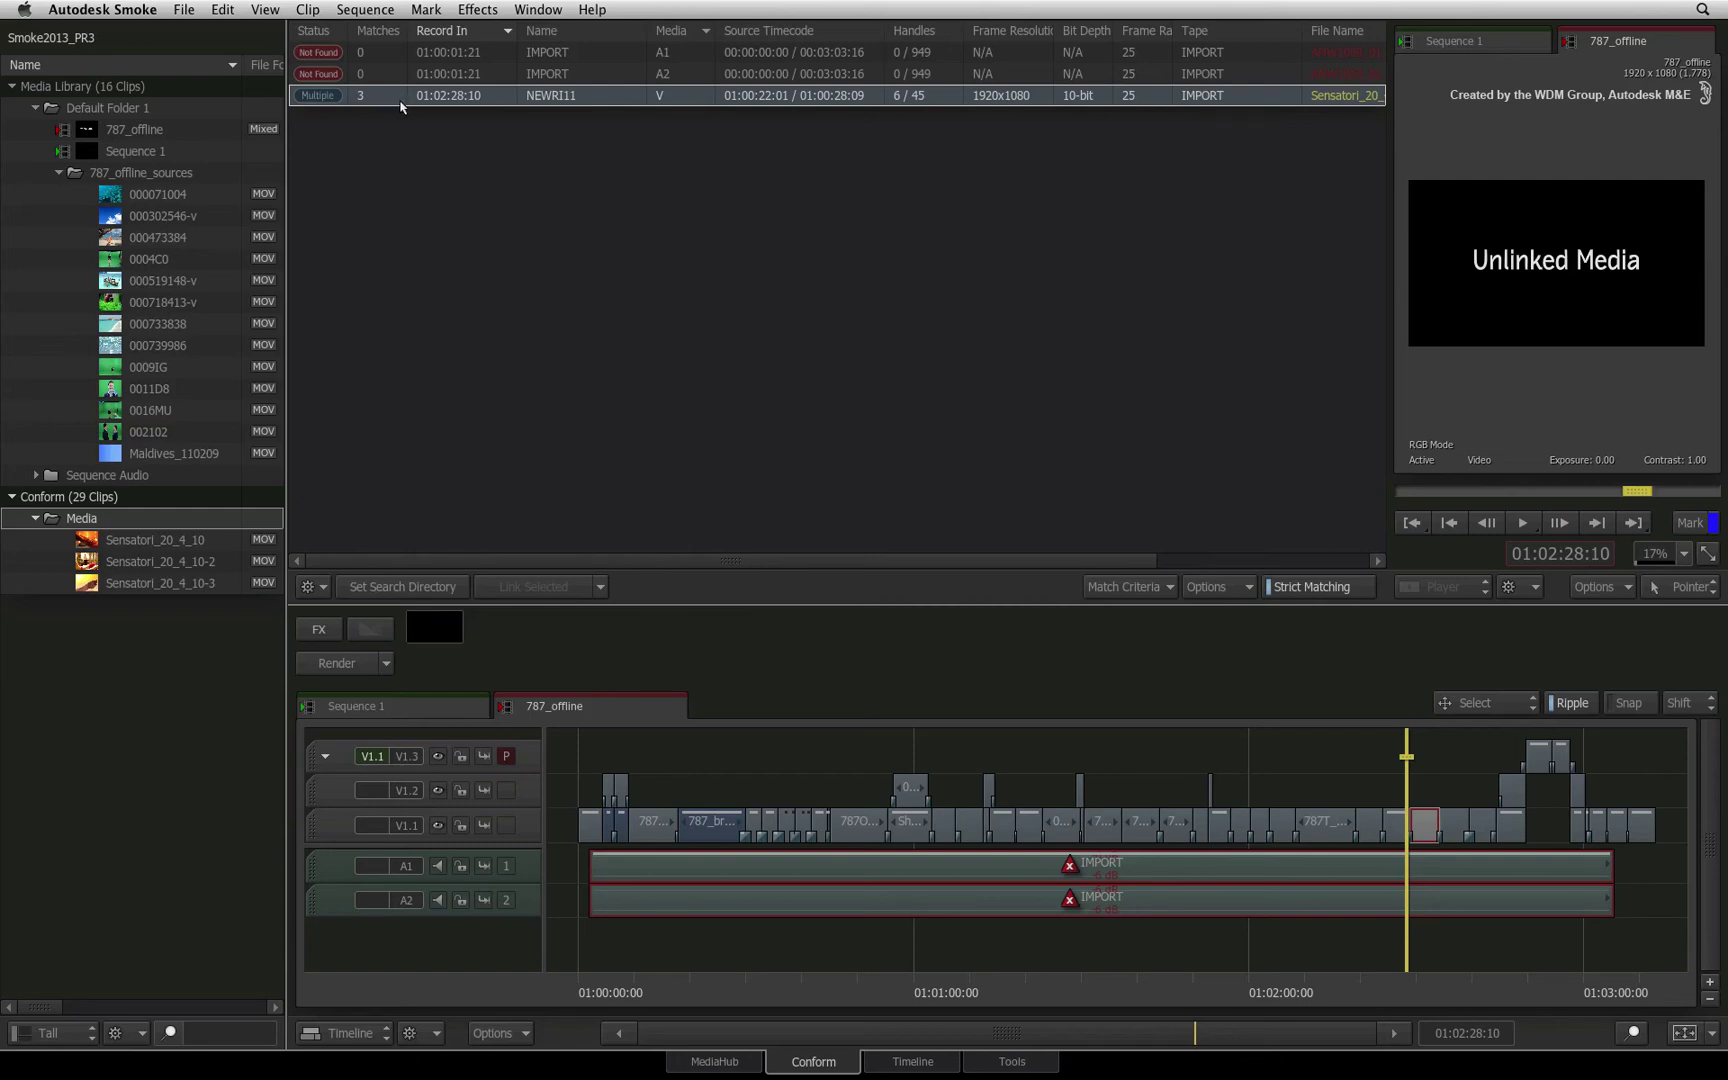
pyautogui.doubleClick(165, 561)
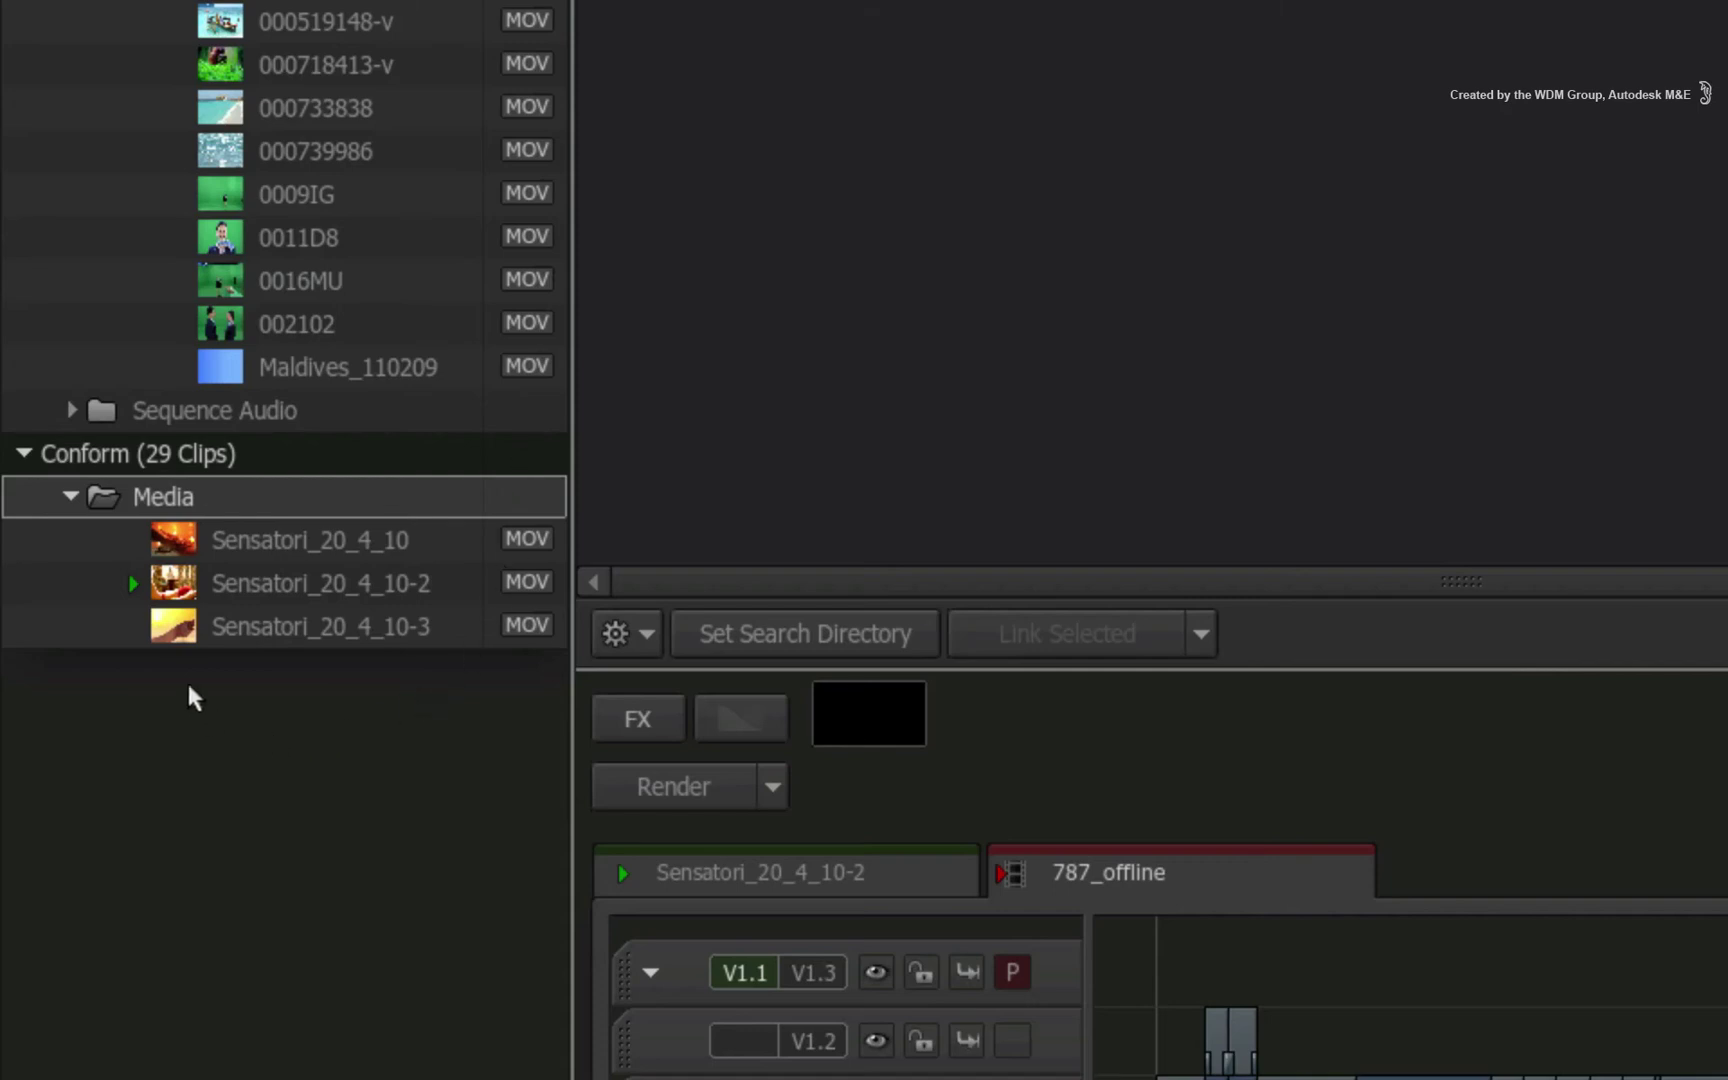
pyautogui.click(168, 540)
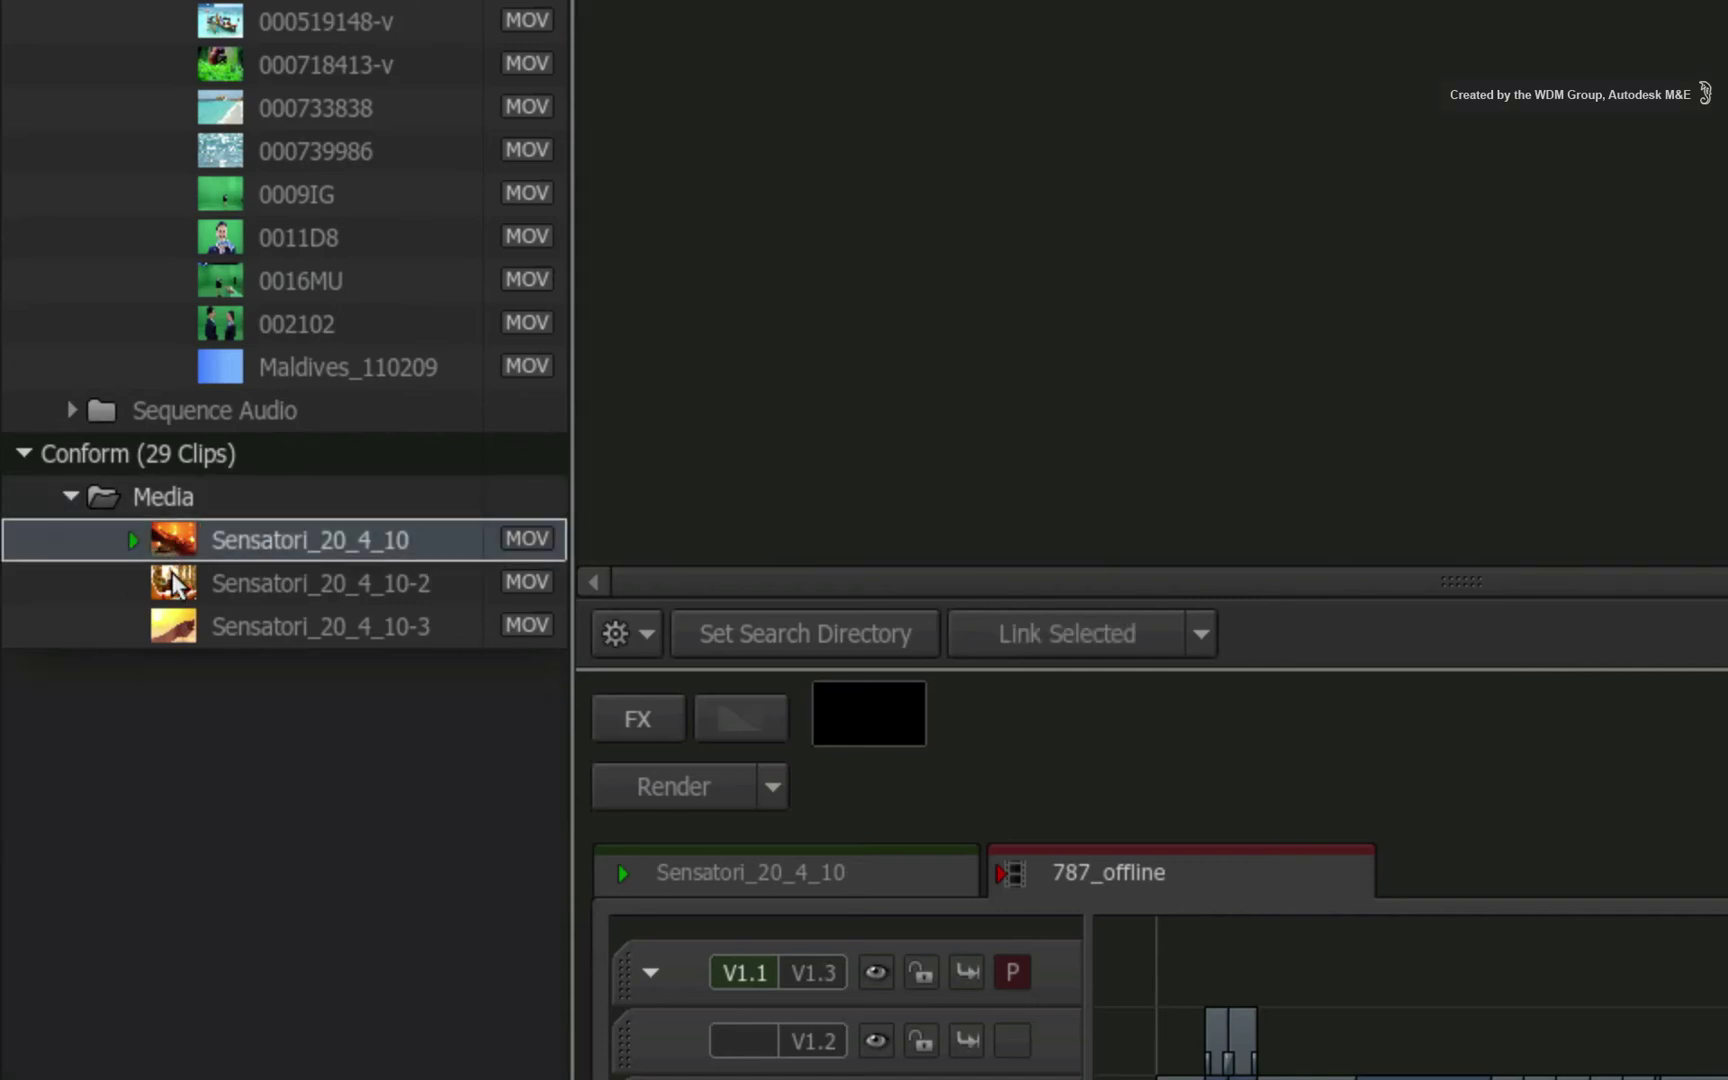
pyautogui.press('Down')
pyautogui.press('Down')
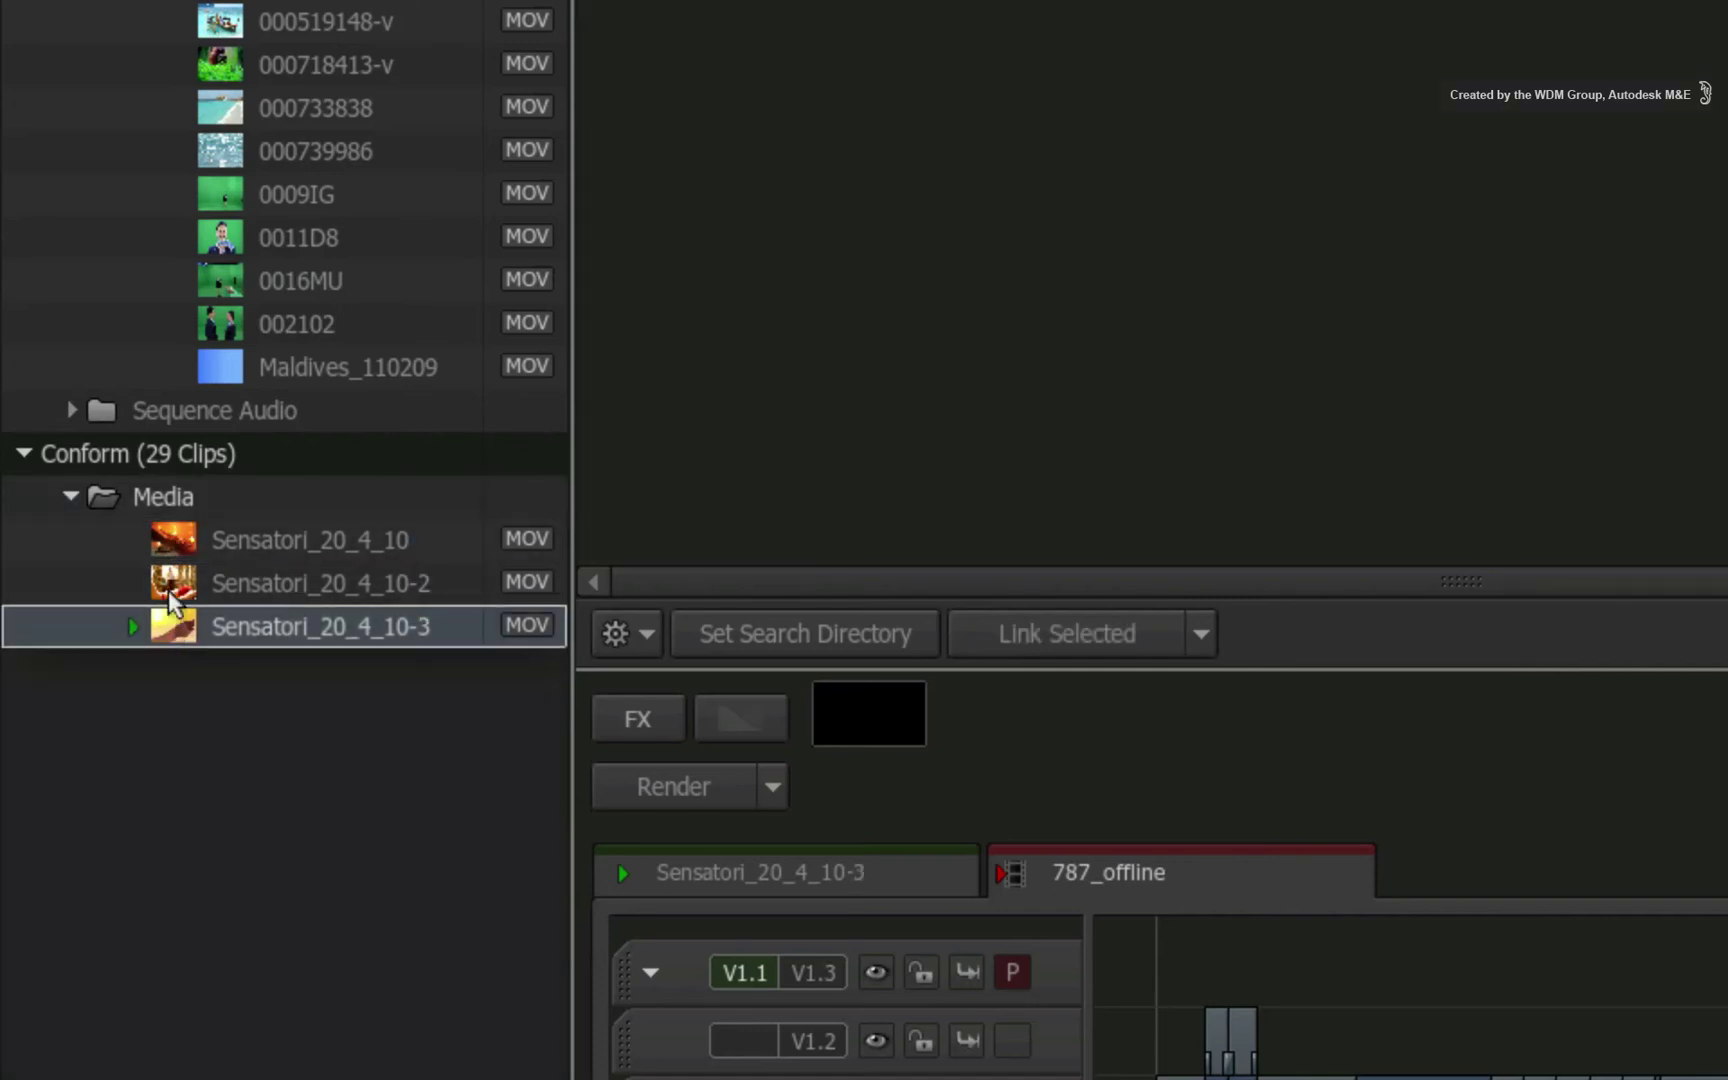
pyautogui.press('Up')
pyautogui.press('Up')
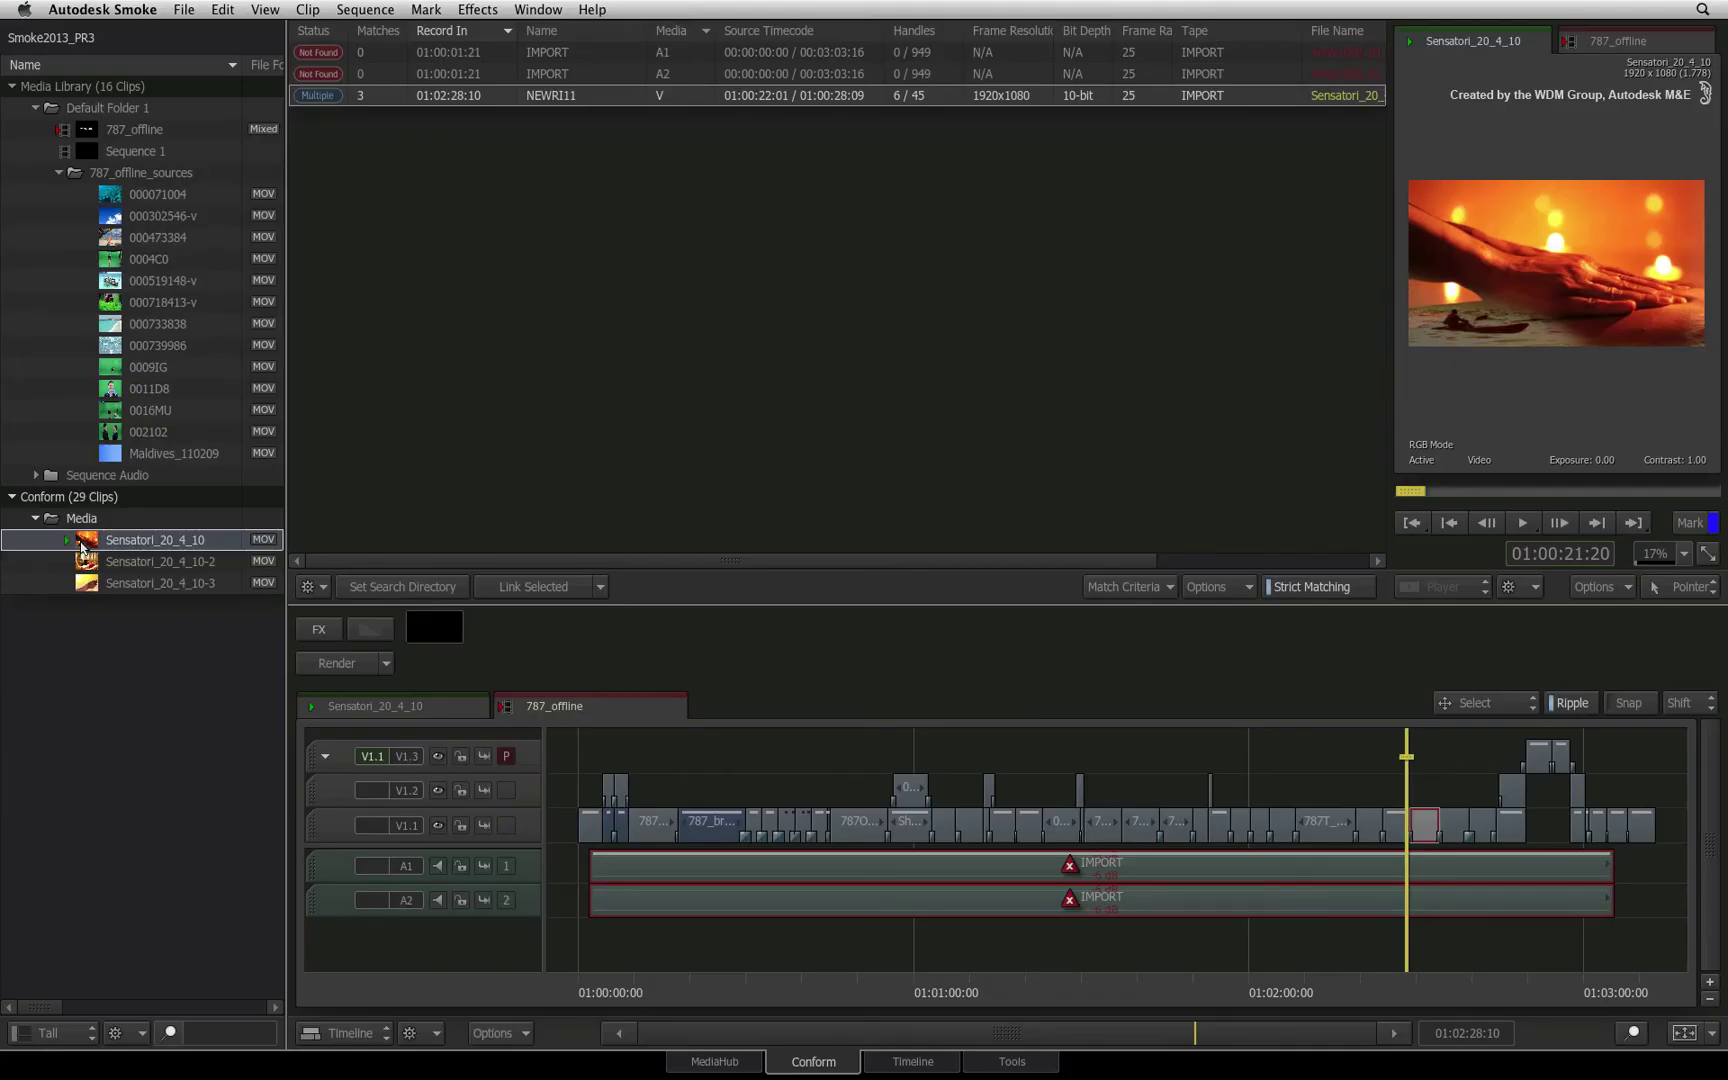
pyautogui.click(87, 563)
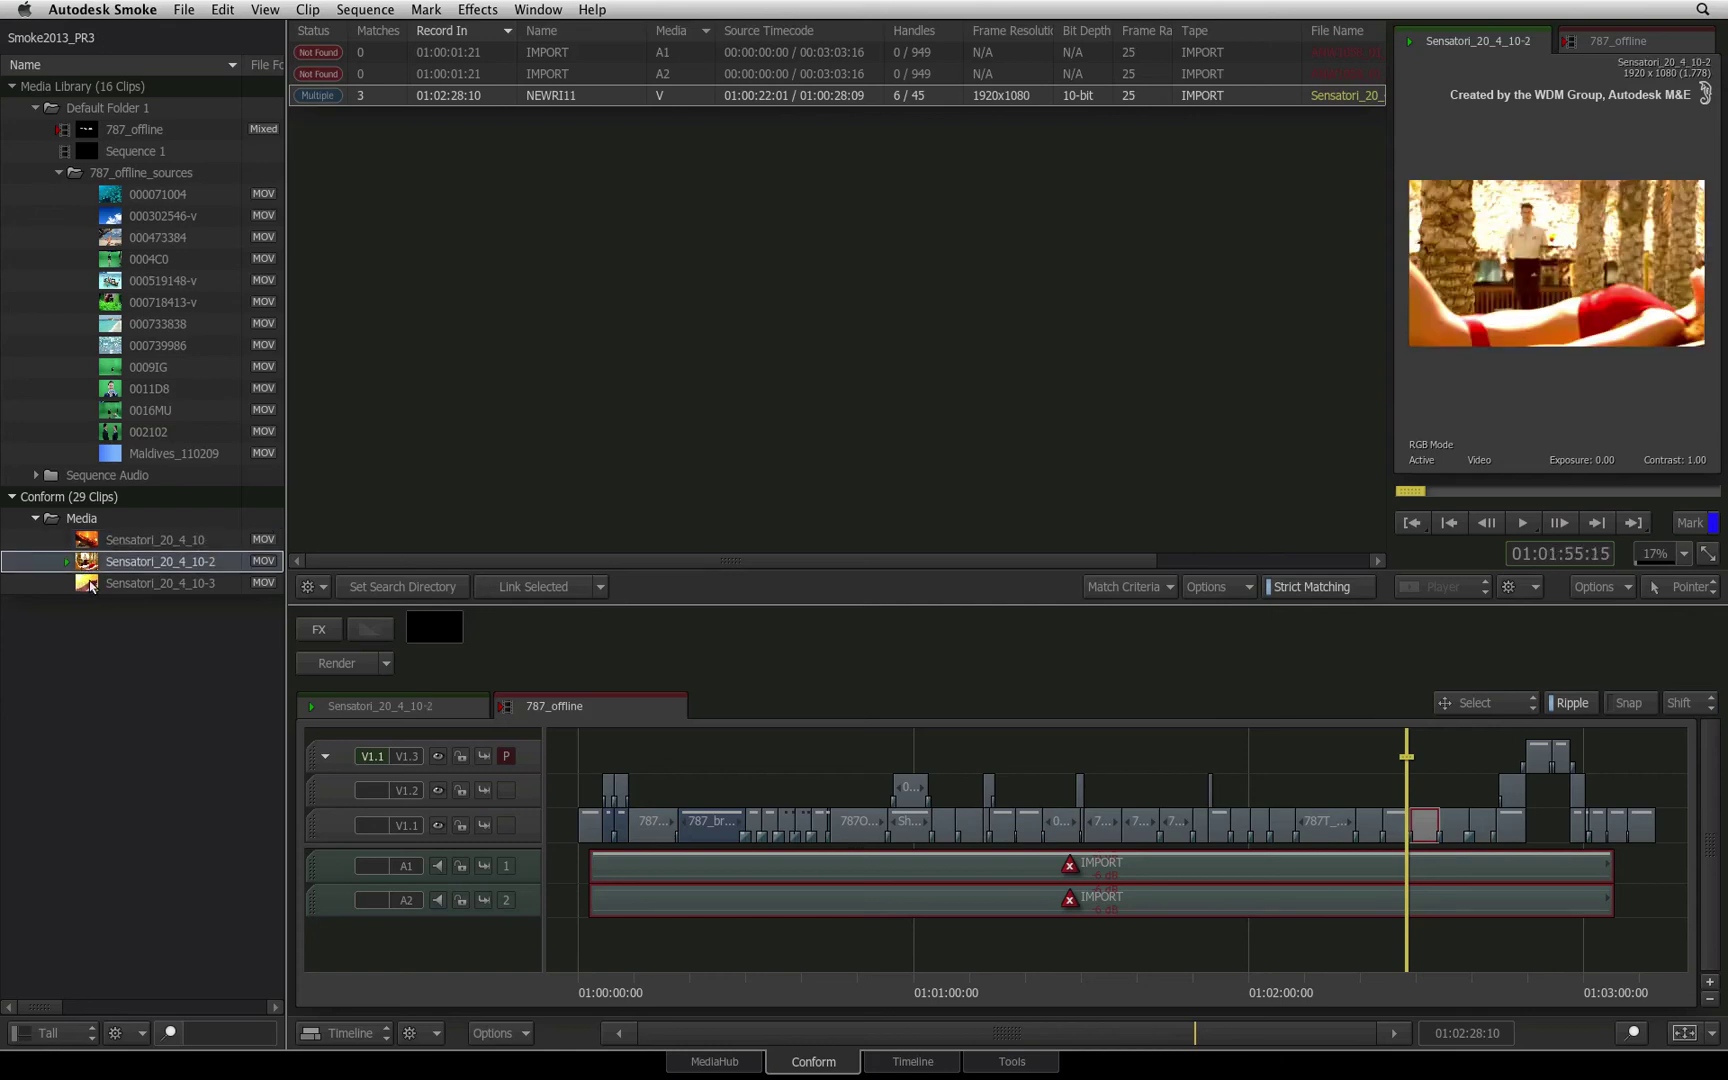
pyautogui.click(88, 586)
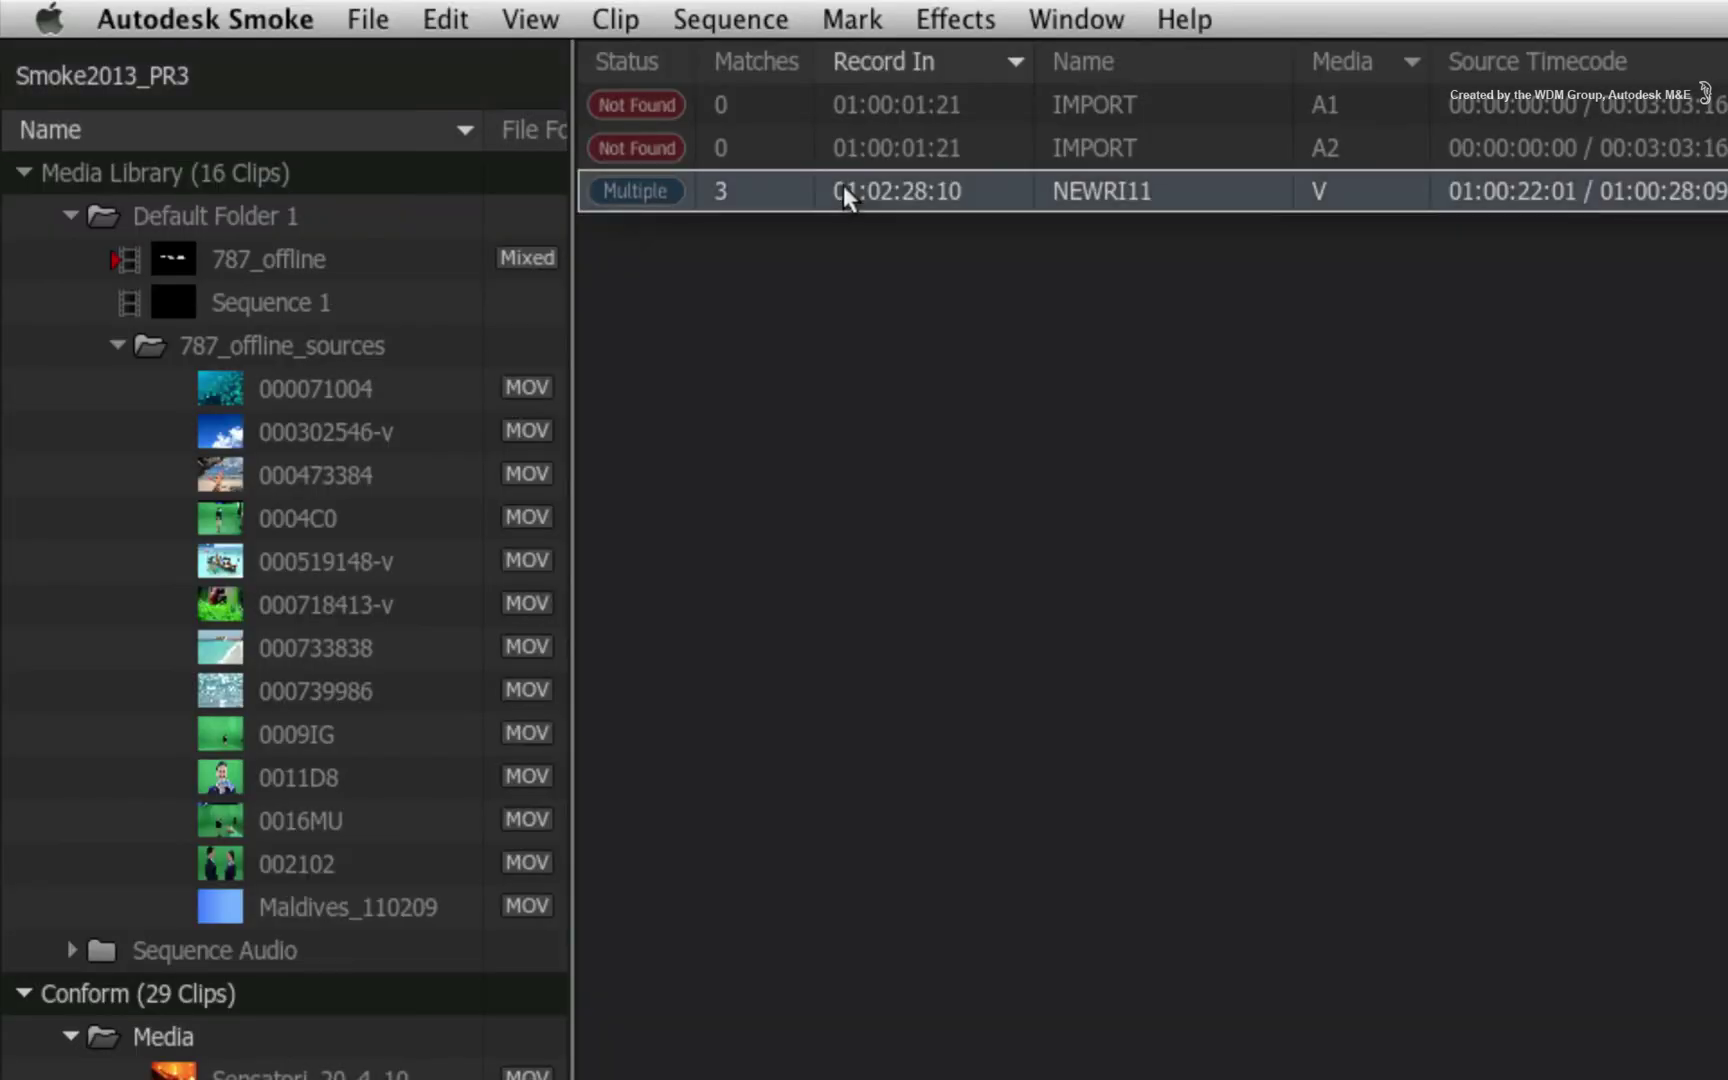
pyautogui.rightClick(841, 187)
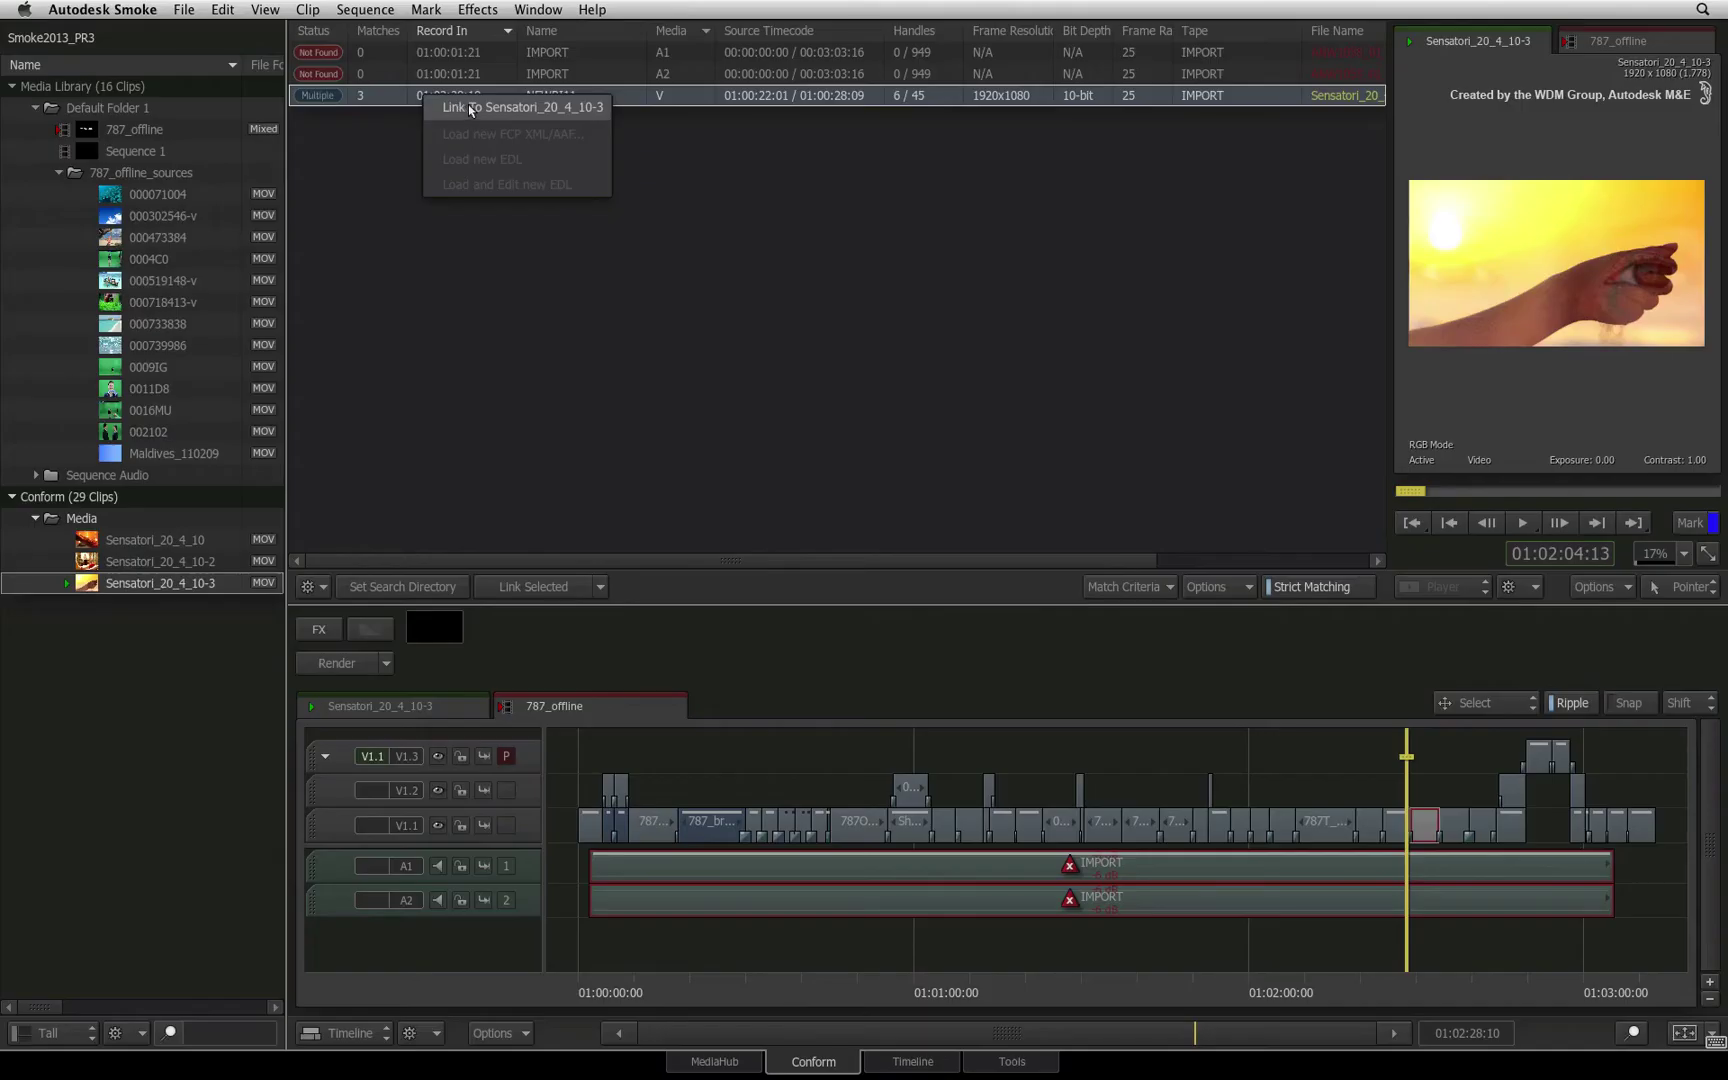
pyautogui.click(866, 226)
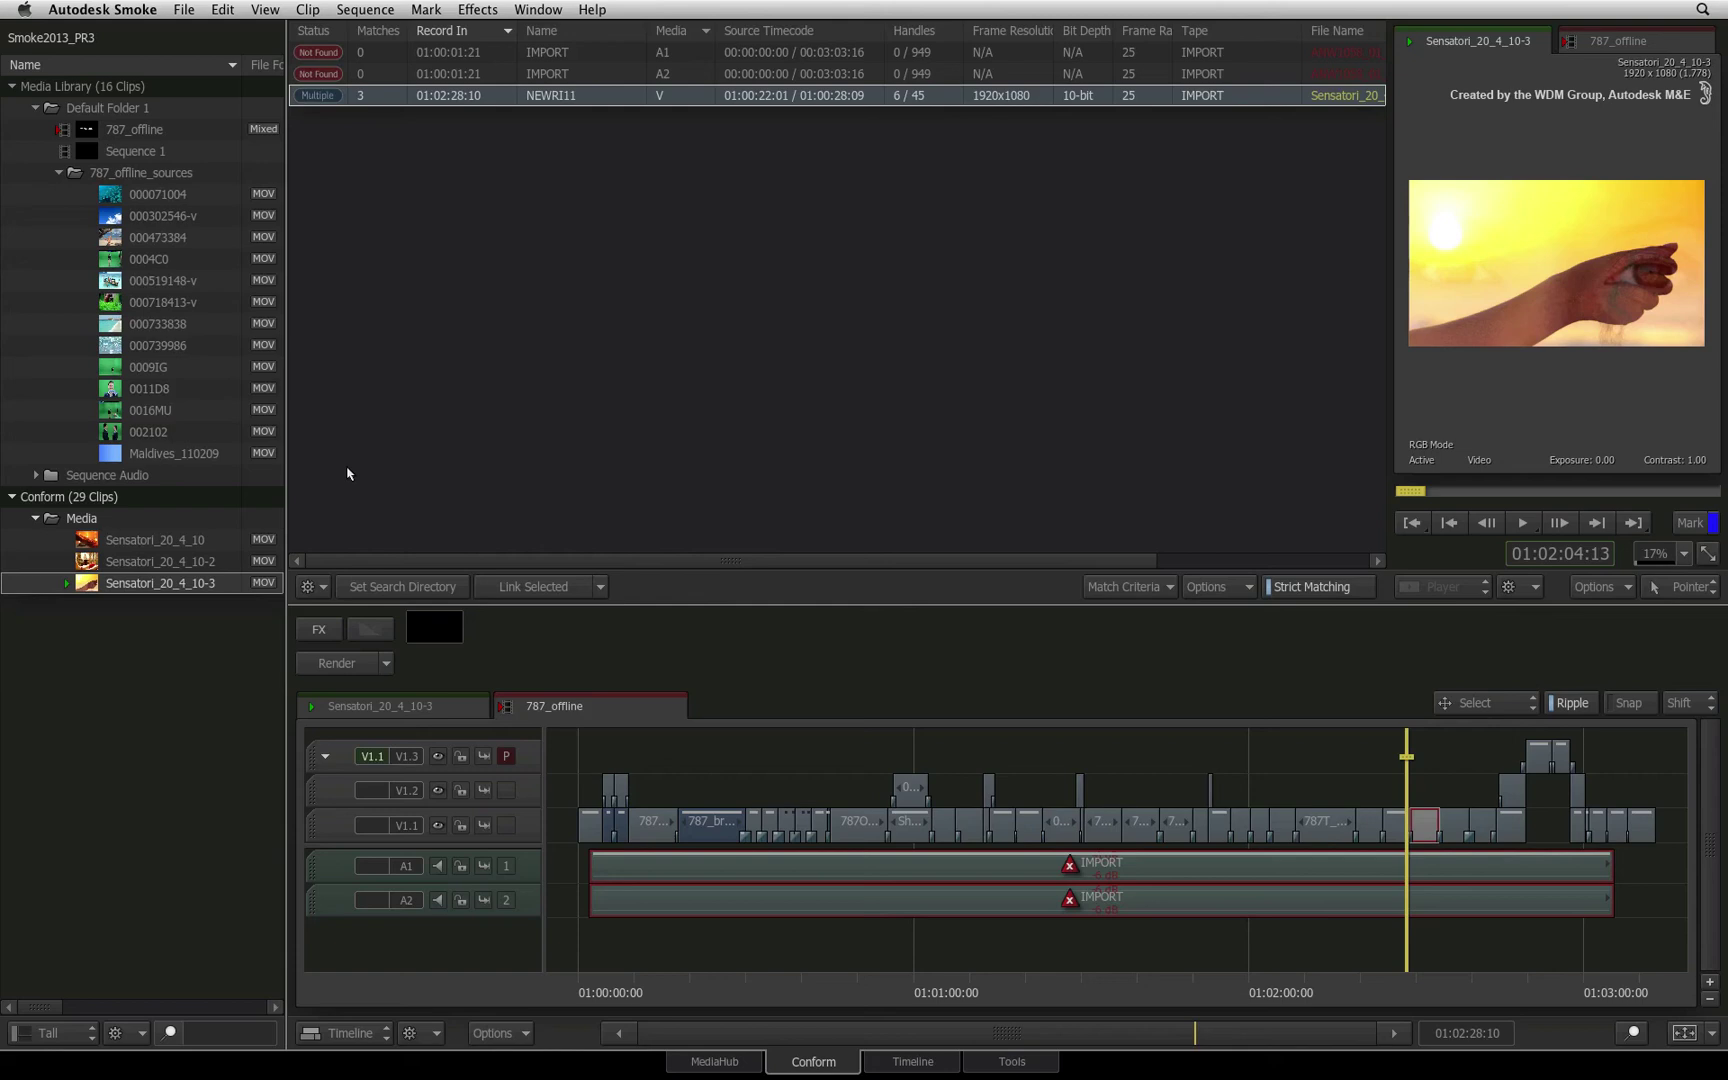
# Step: Add Source Timecode to the match criteria and link the NEWRI11 entry to its matching source
pyautogui.click(1163, 586)
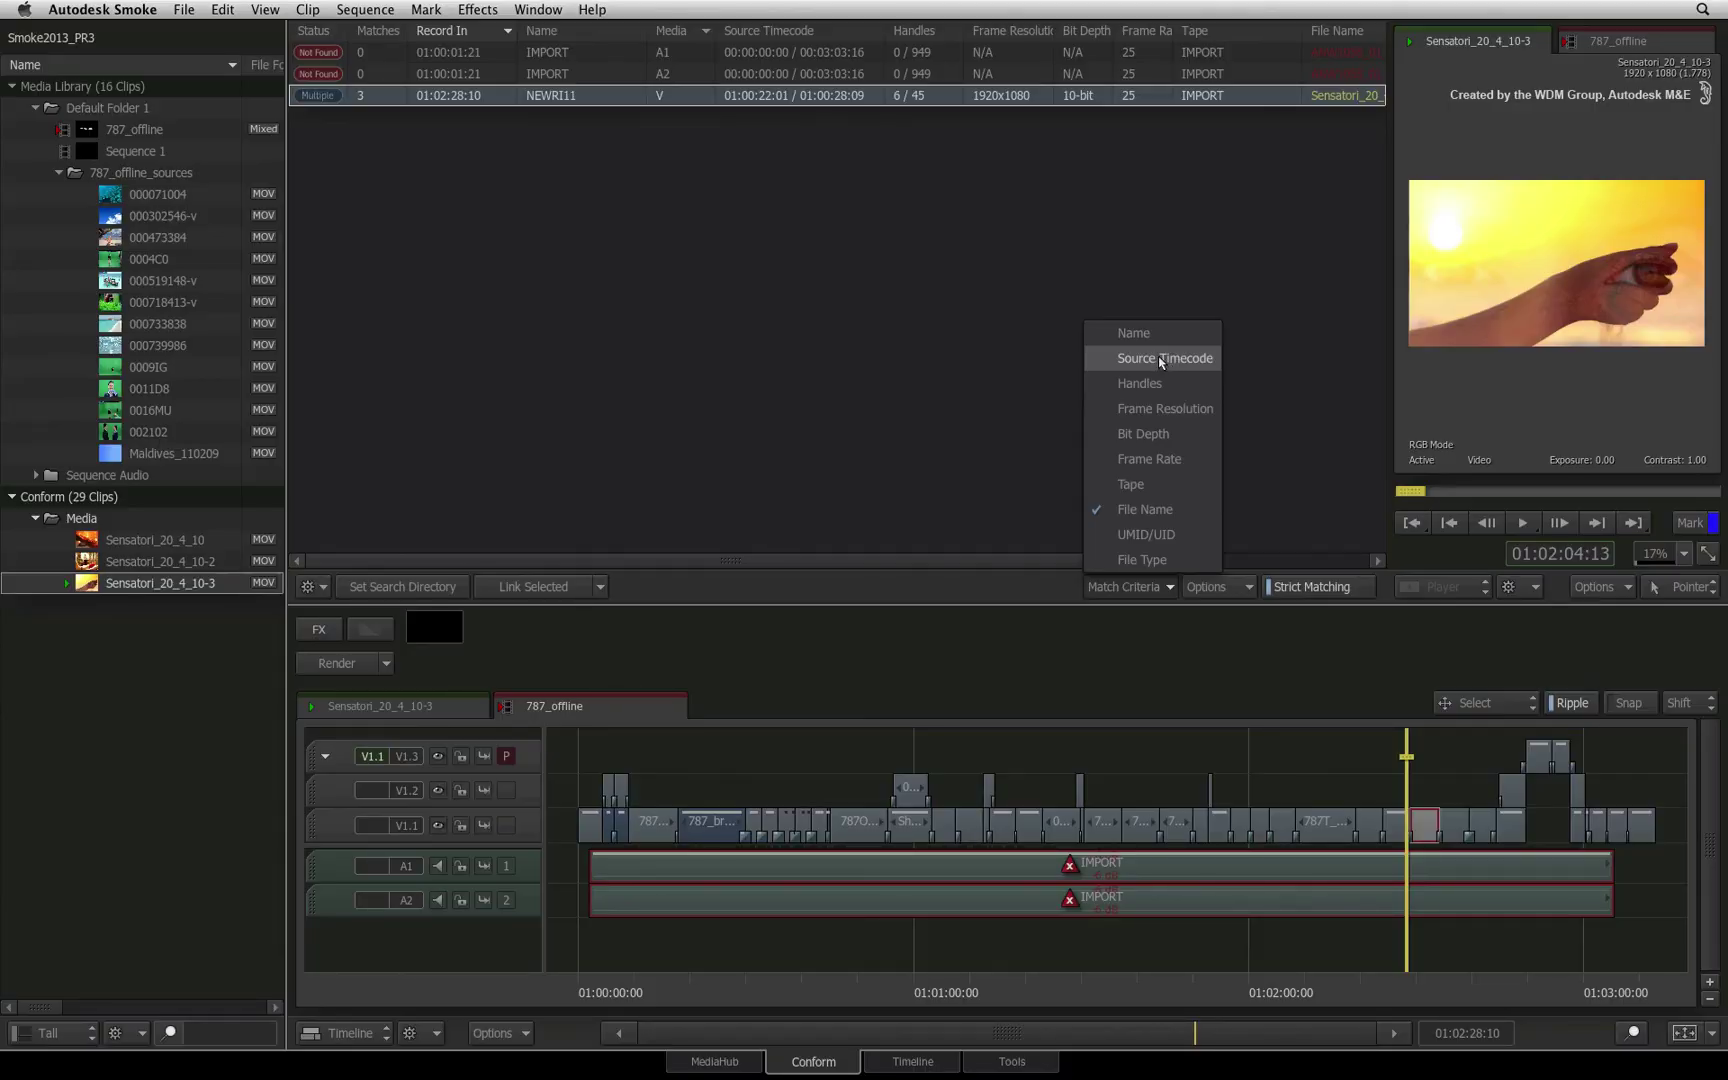
pyautogui.click(1159, 358)
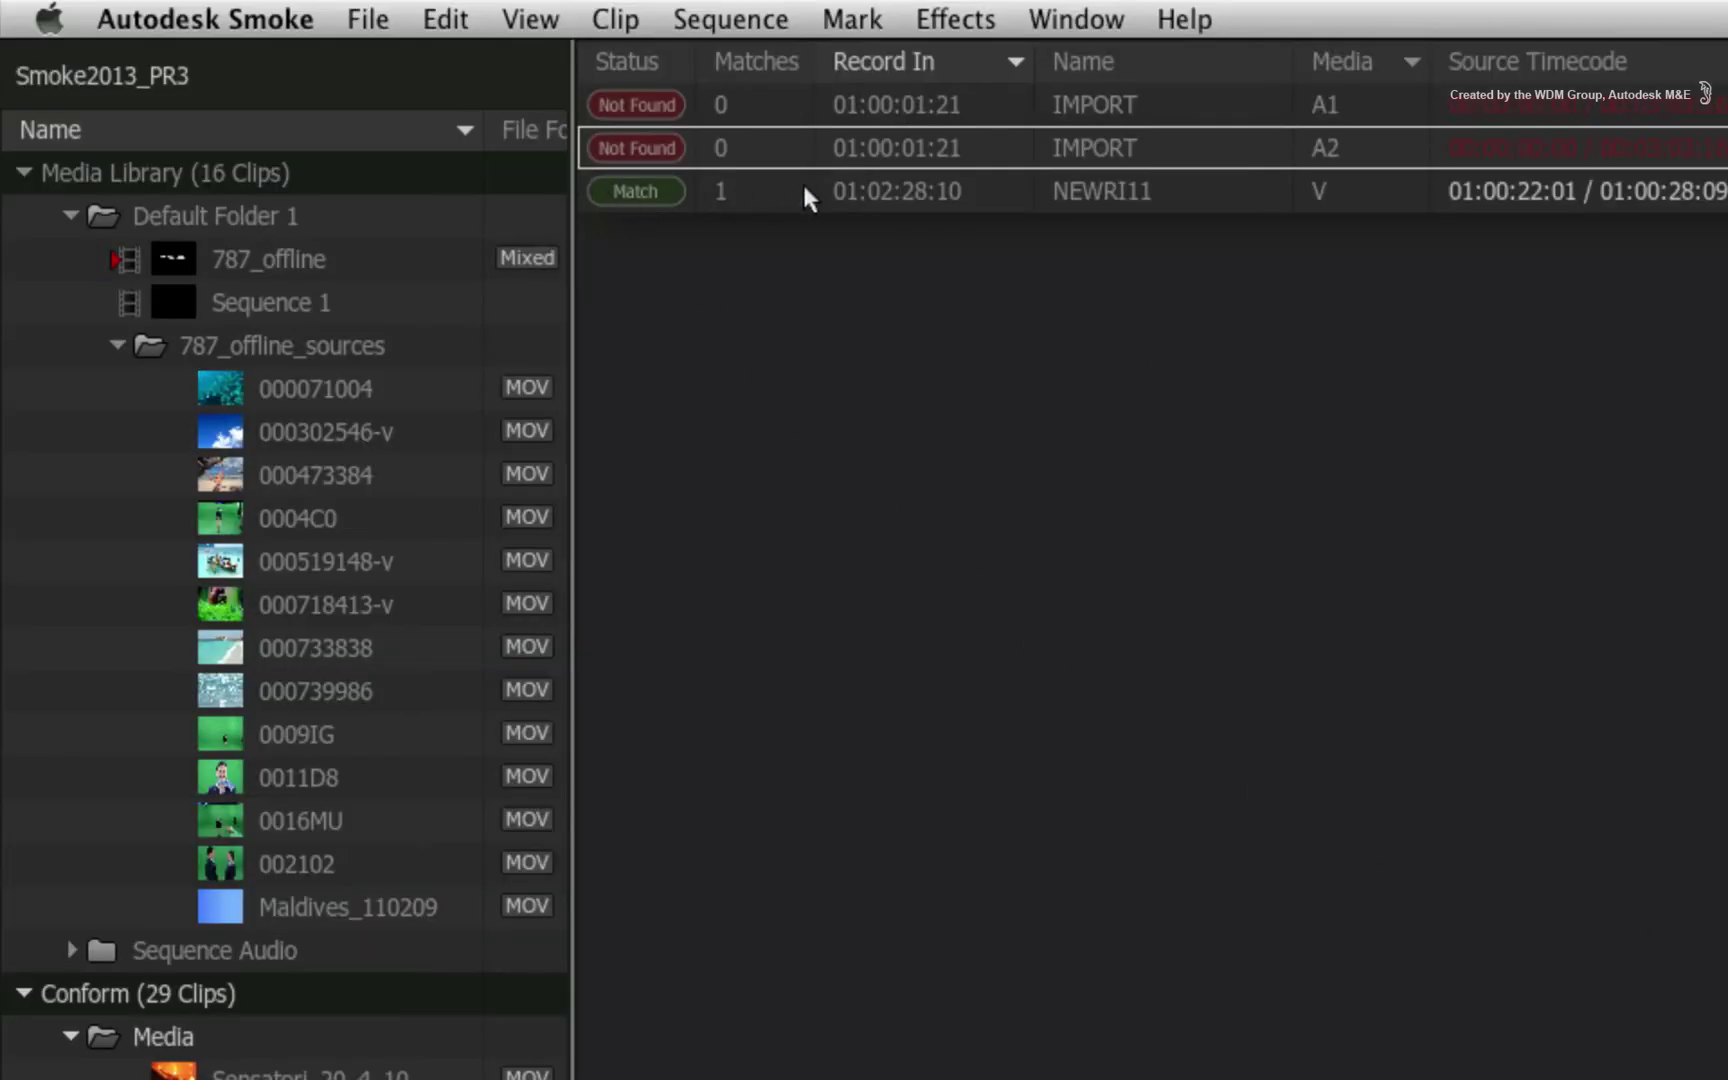
pyautogui.click(667, 188)
pyautogui.rightClick(667, 188)
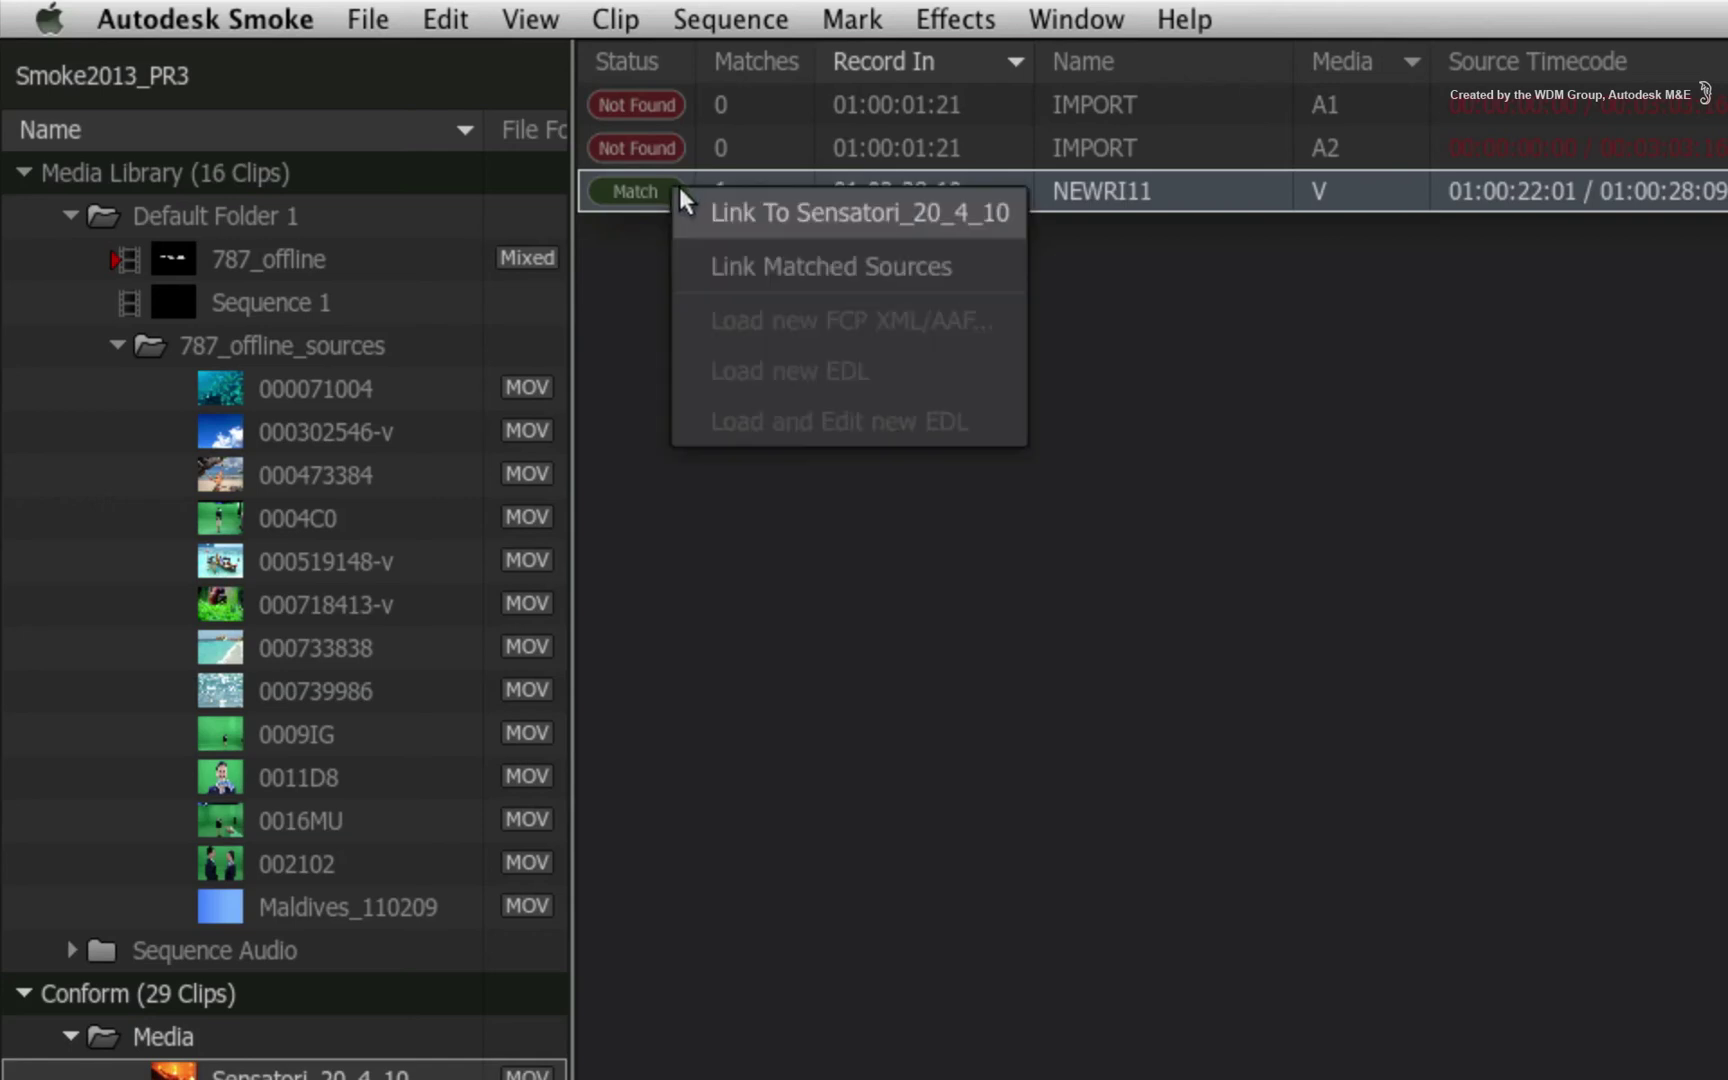
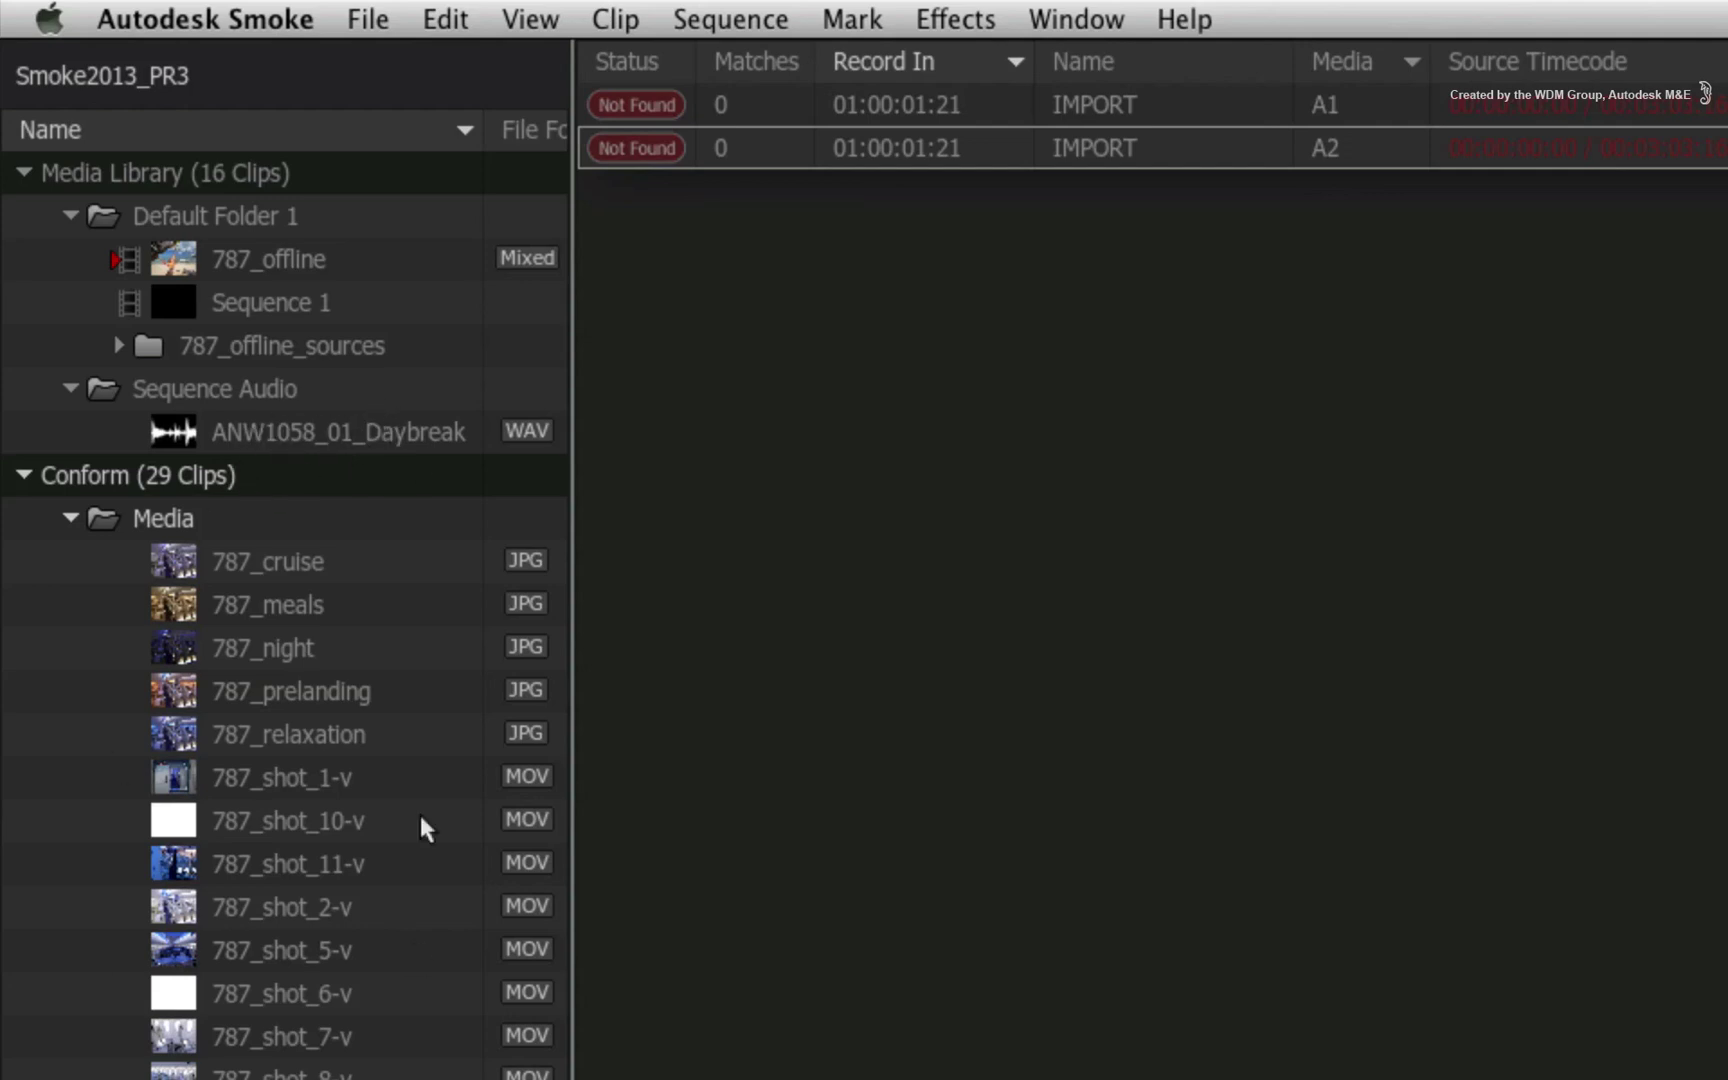
# Step: Set the Sequence Audio folder containing ANW1058_01_Daybreak as the conform search location
pyautogui.click(275, 431)
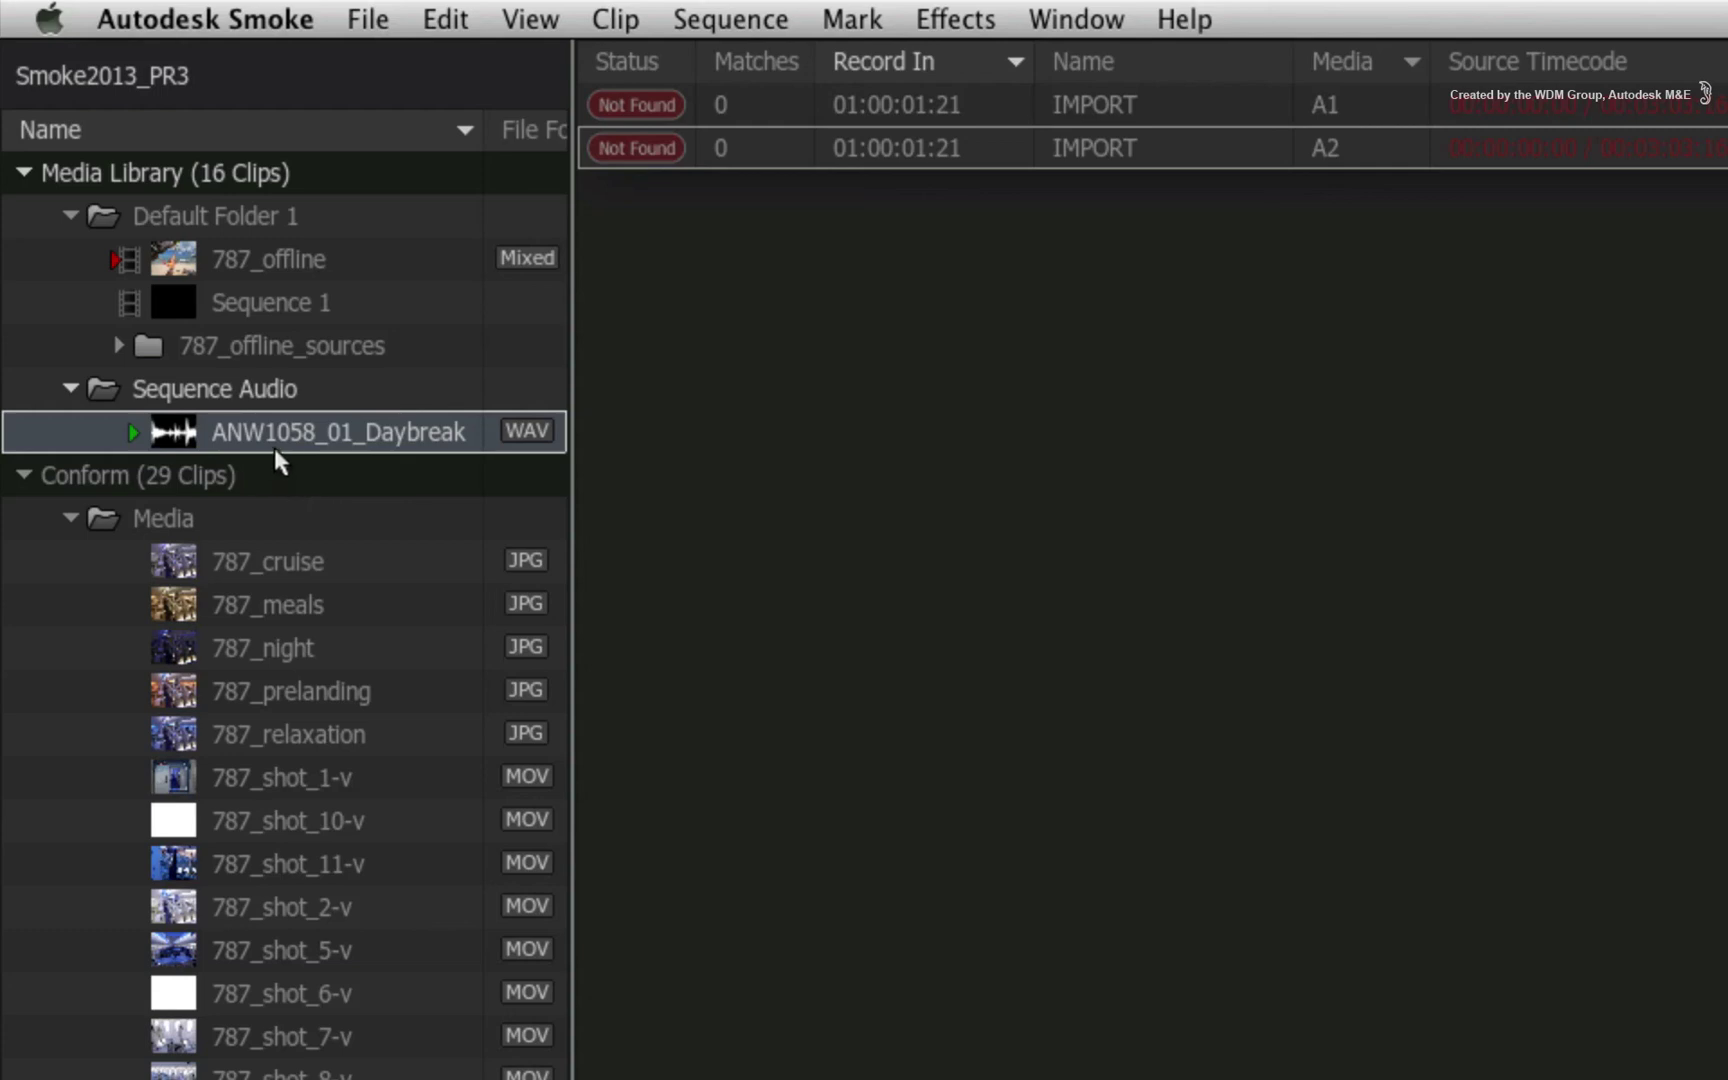
pyautogui.click(265, 391)
pyautogui.rightClick(265, 390)
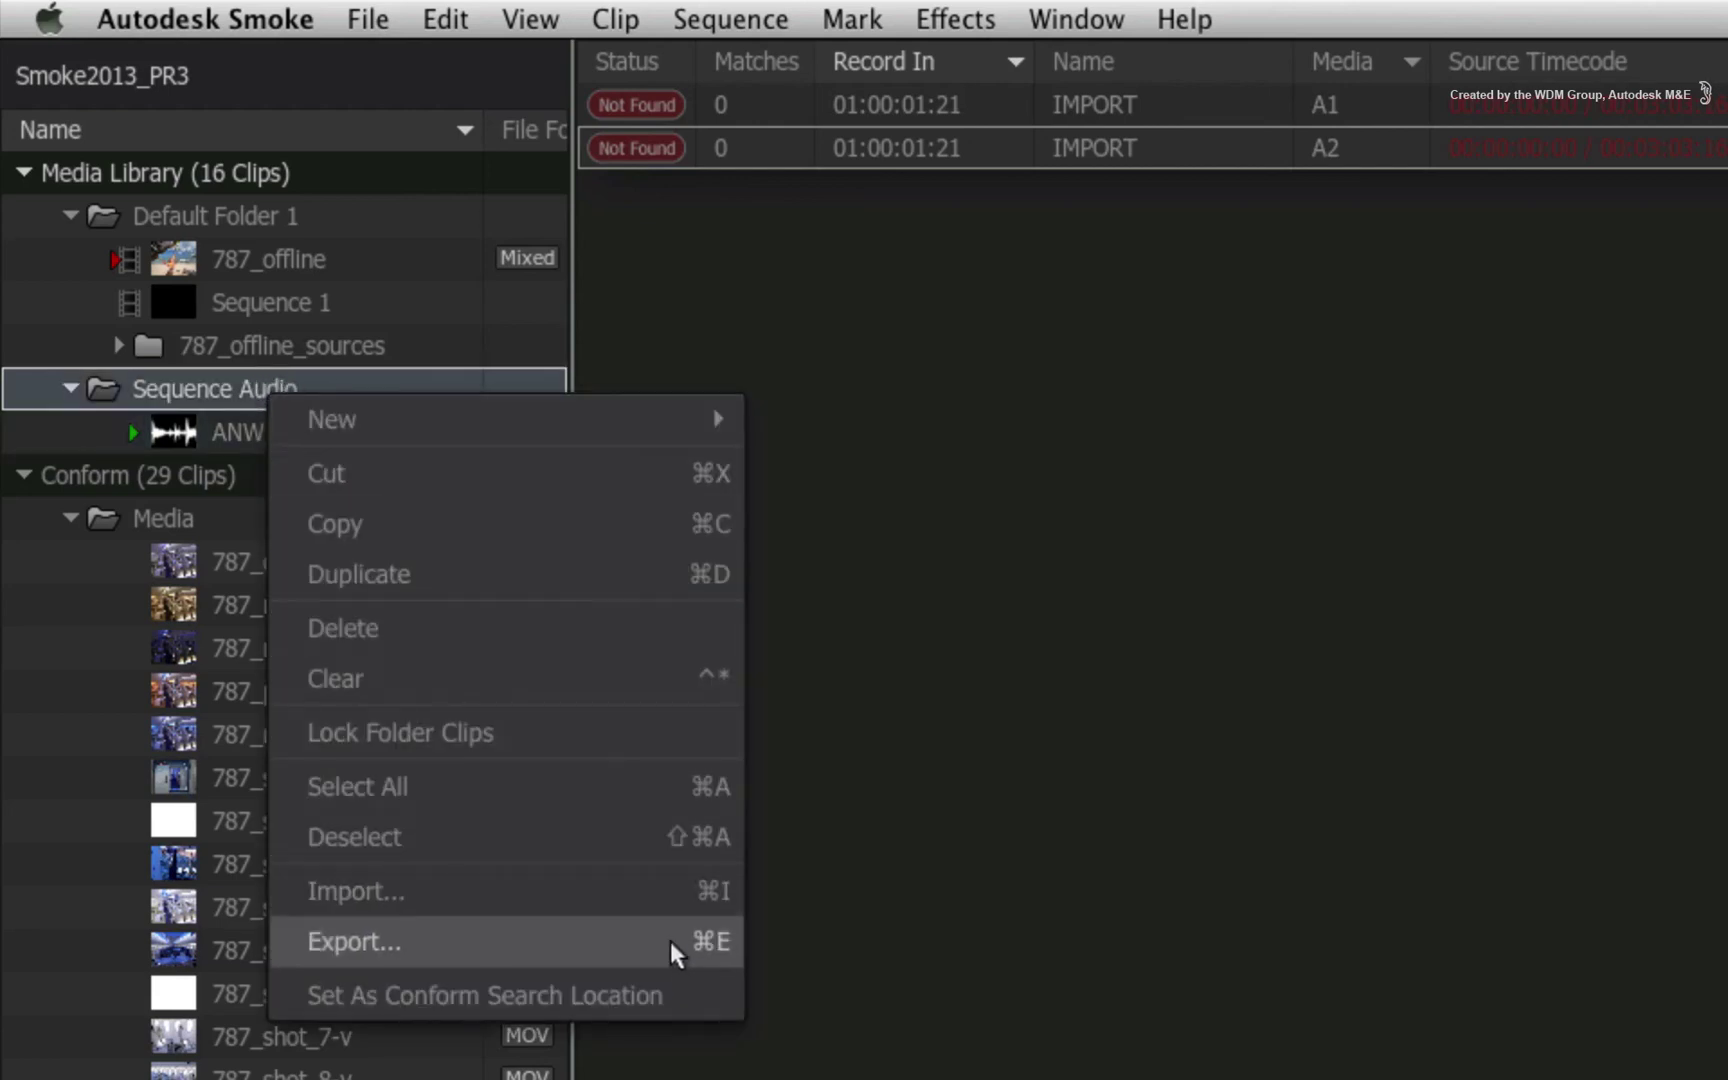
pyautogui.click(672, 996)
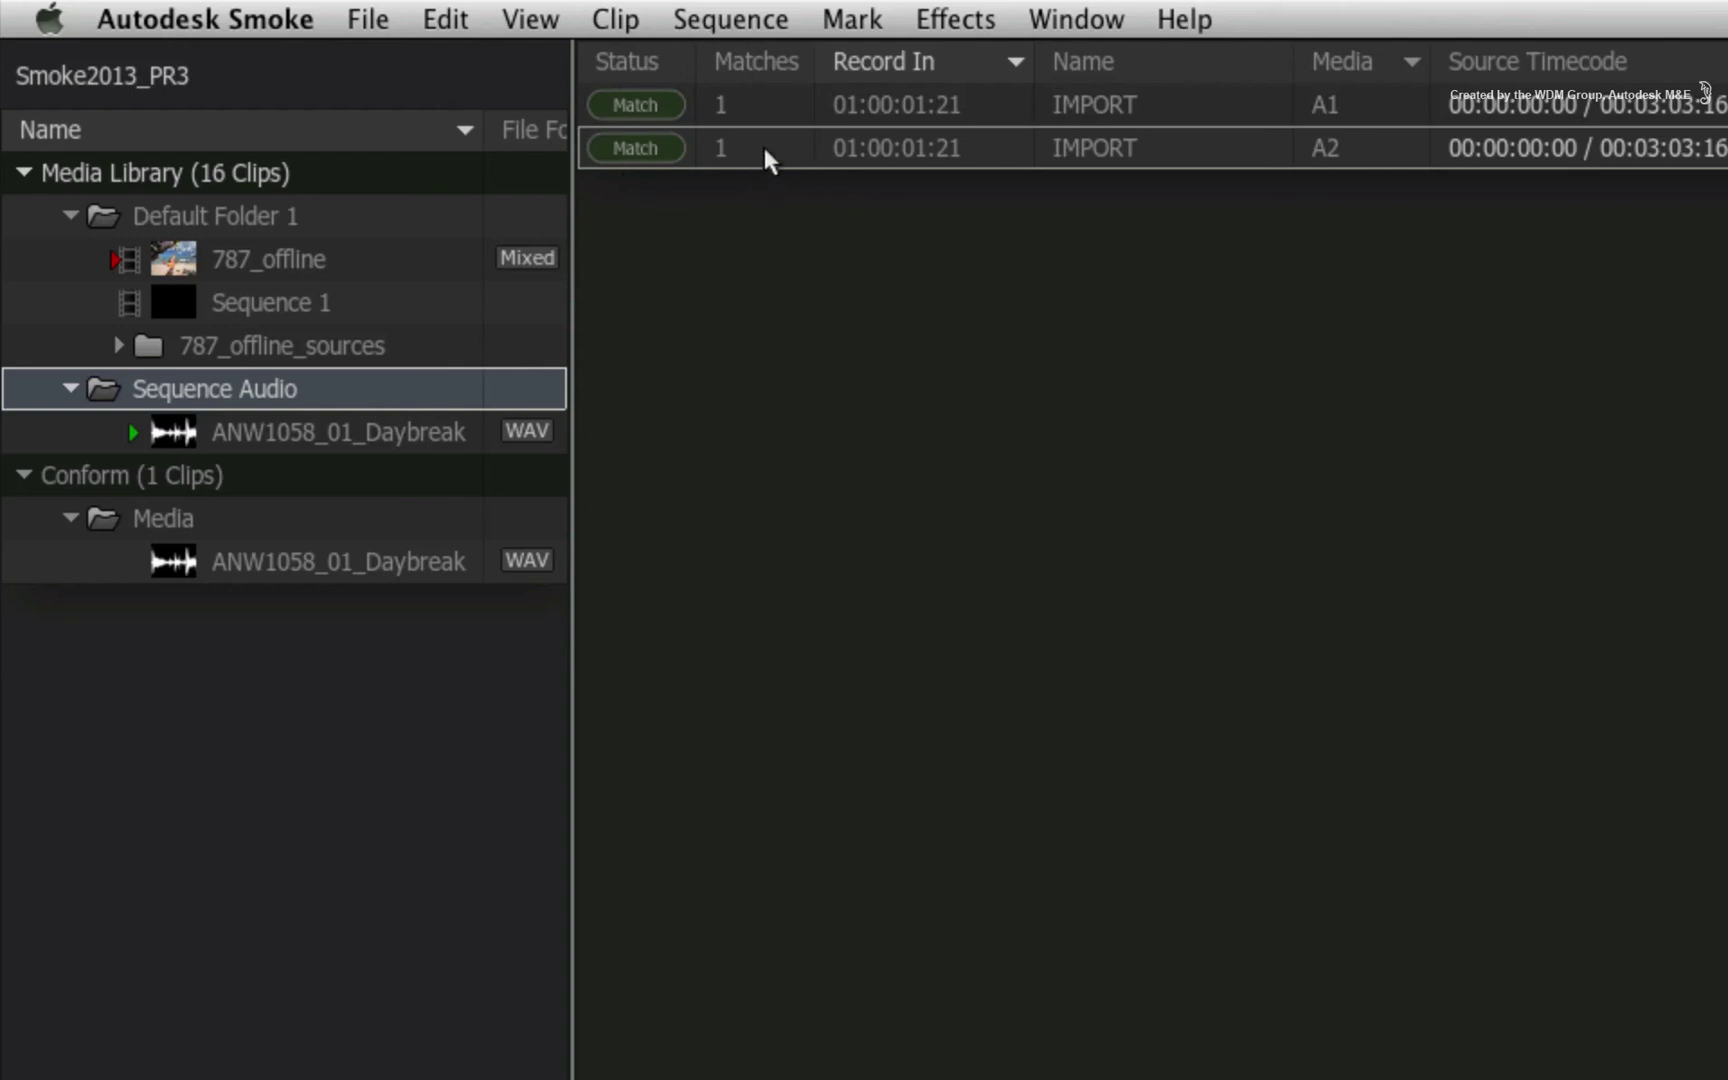
# Step: Link the matched audio source to the IMPORT entries on A1 and A2
pyautogui.click(755, 102)
pyautogui.rightClick(767, 106)
pyautogui.click(818, 141)
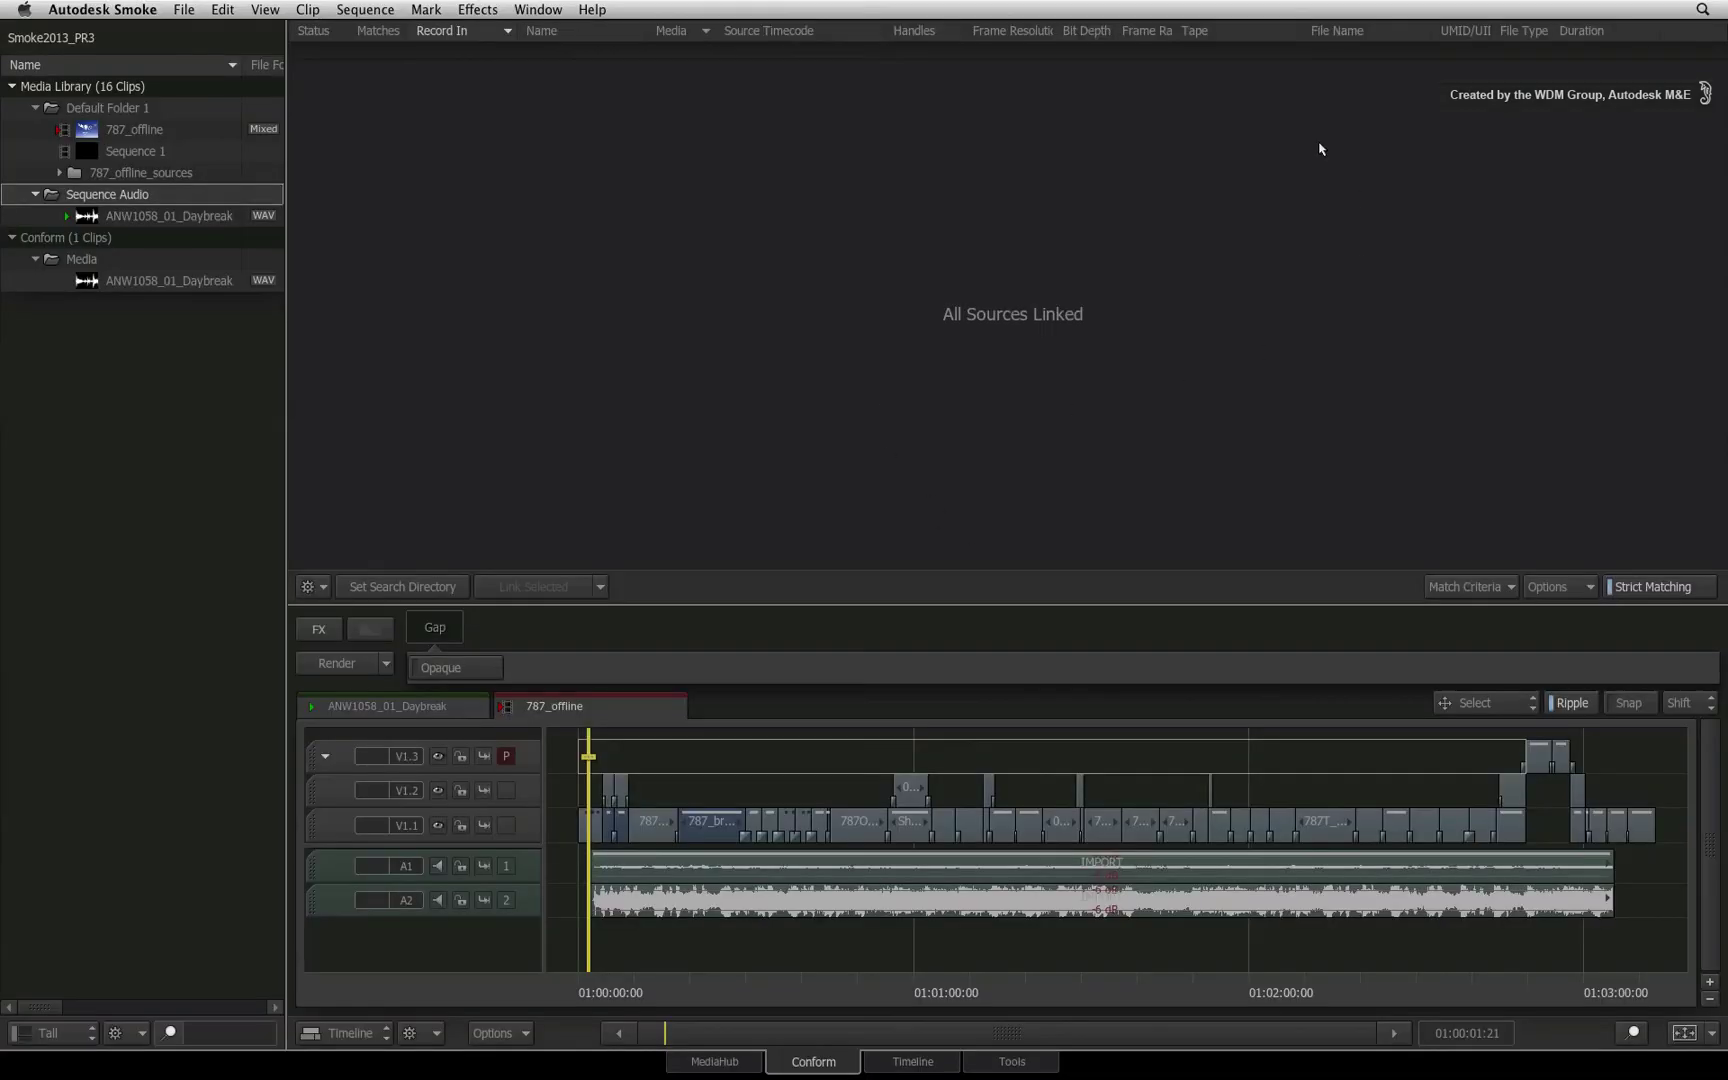
# Step: Switch to the Timeline view and scrub through the conformed 787_offline sequence to about 01:02:25:11
pyautogui.click(923, 1065)
pyautogui.moveTo(966, 989); pyautogui.dragTo(1389, 926)
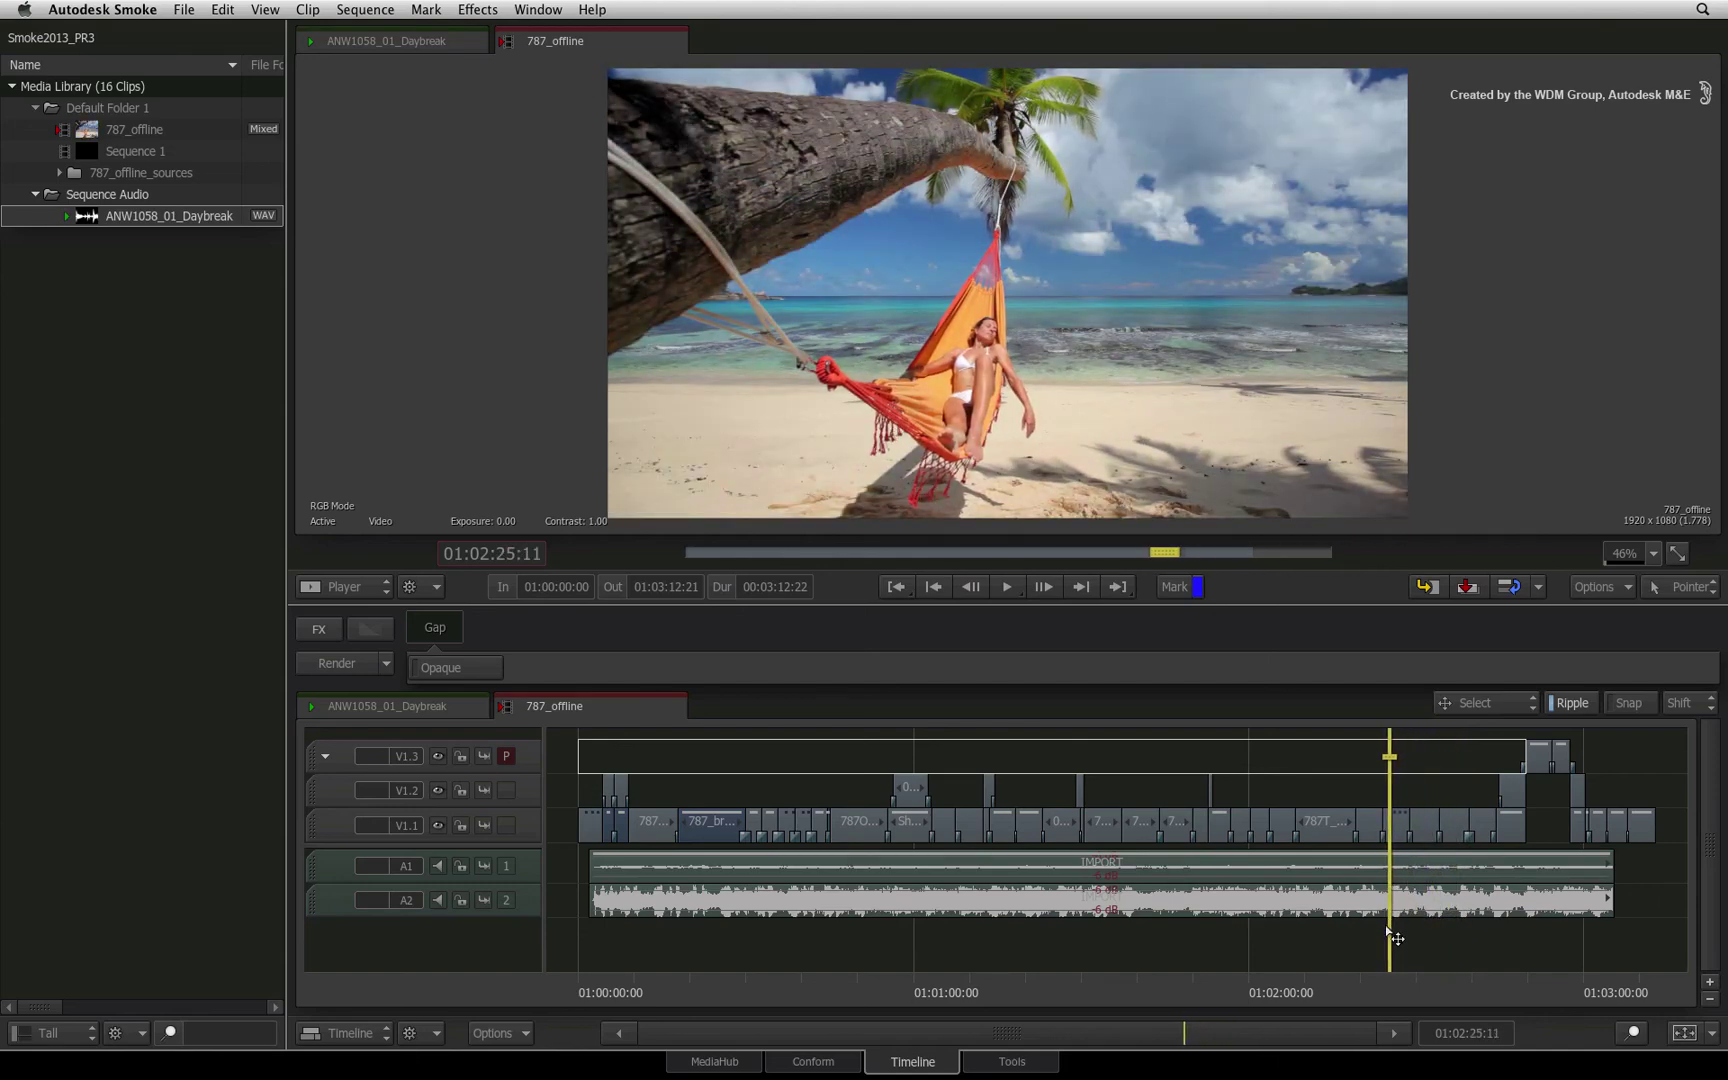